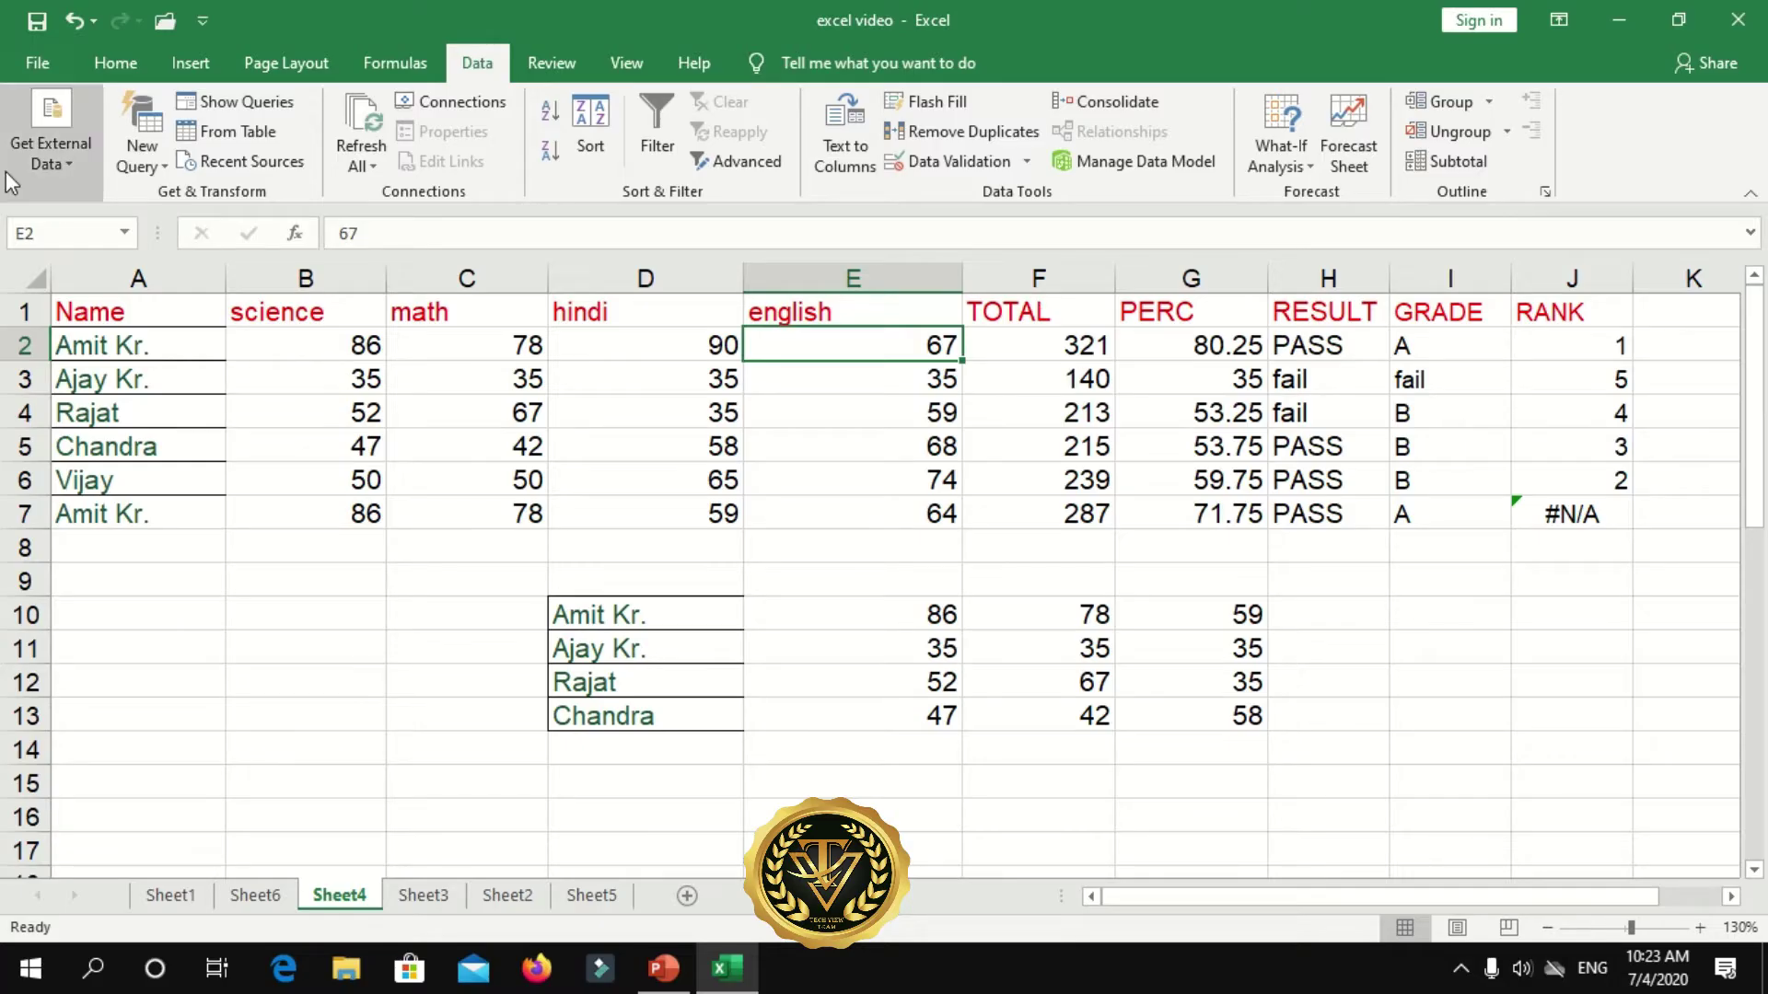
- Add a new blank worksheet to the workbook
click(46, 161)
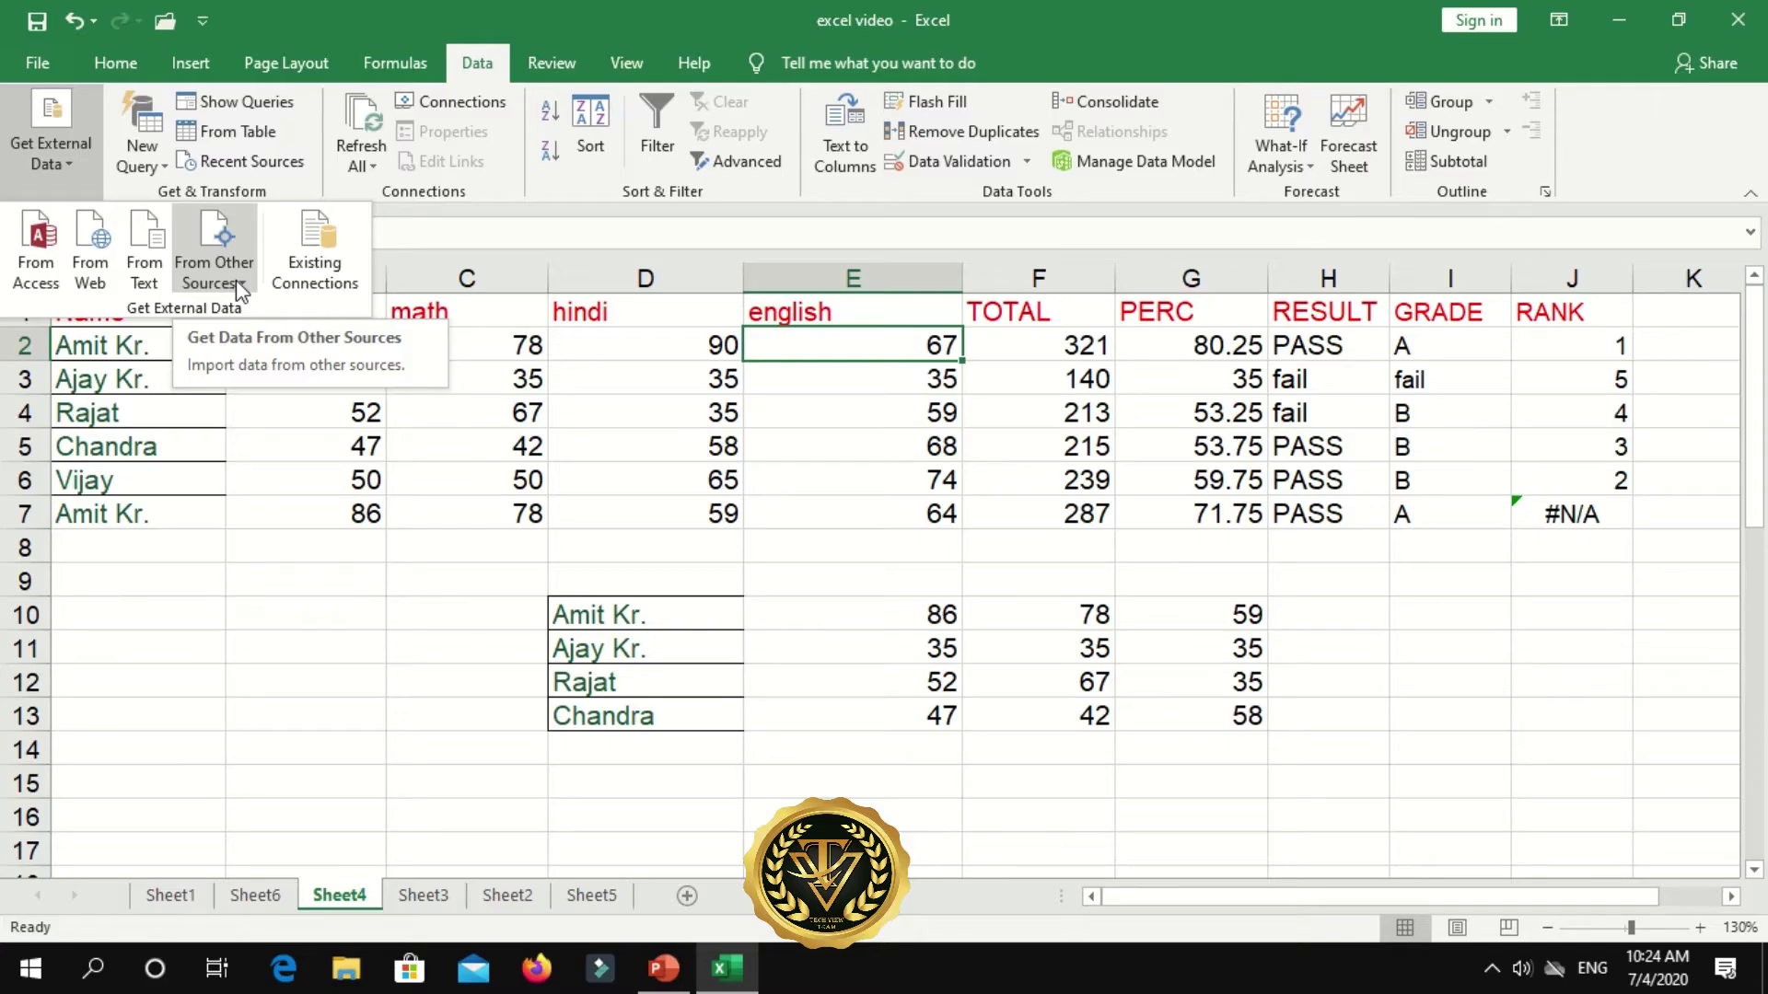
click(672, 897)
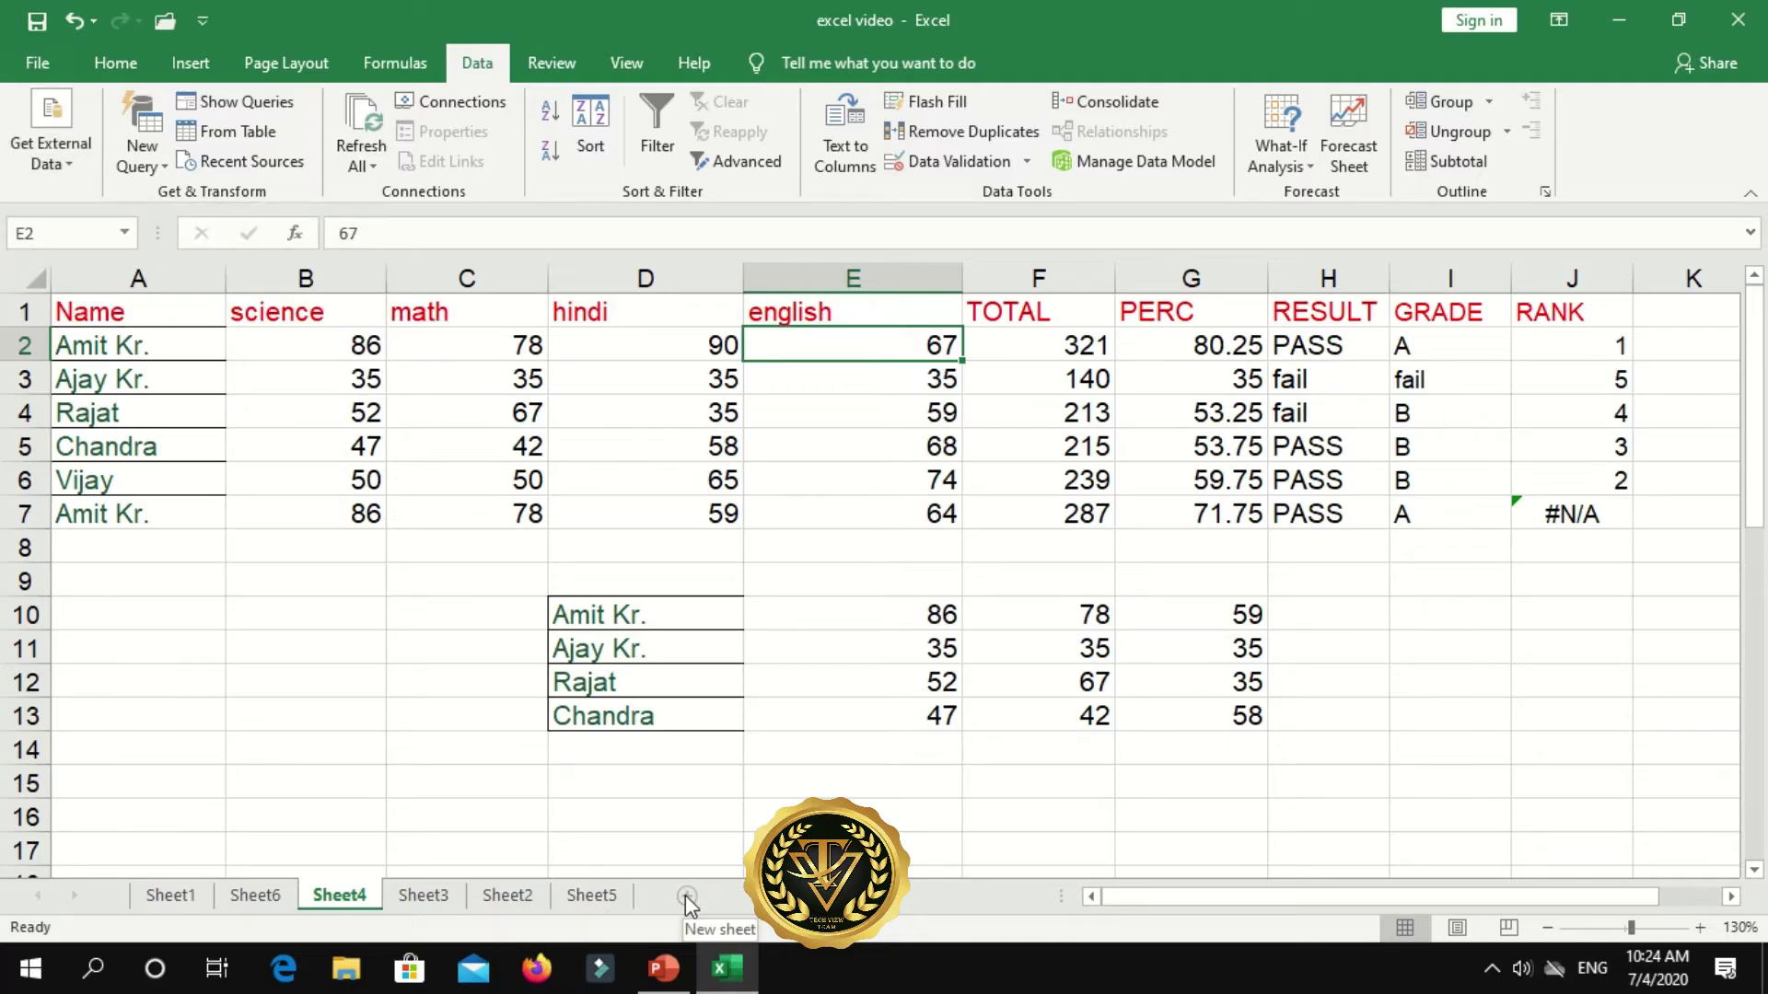
click(686, 896)
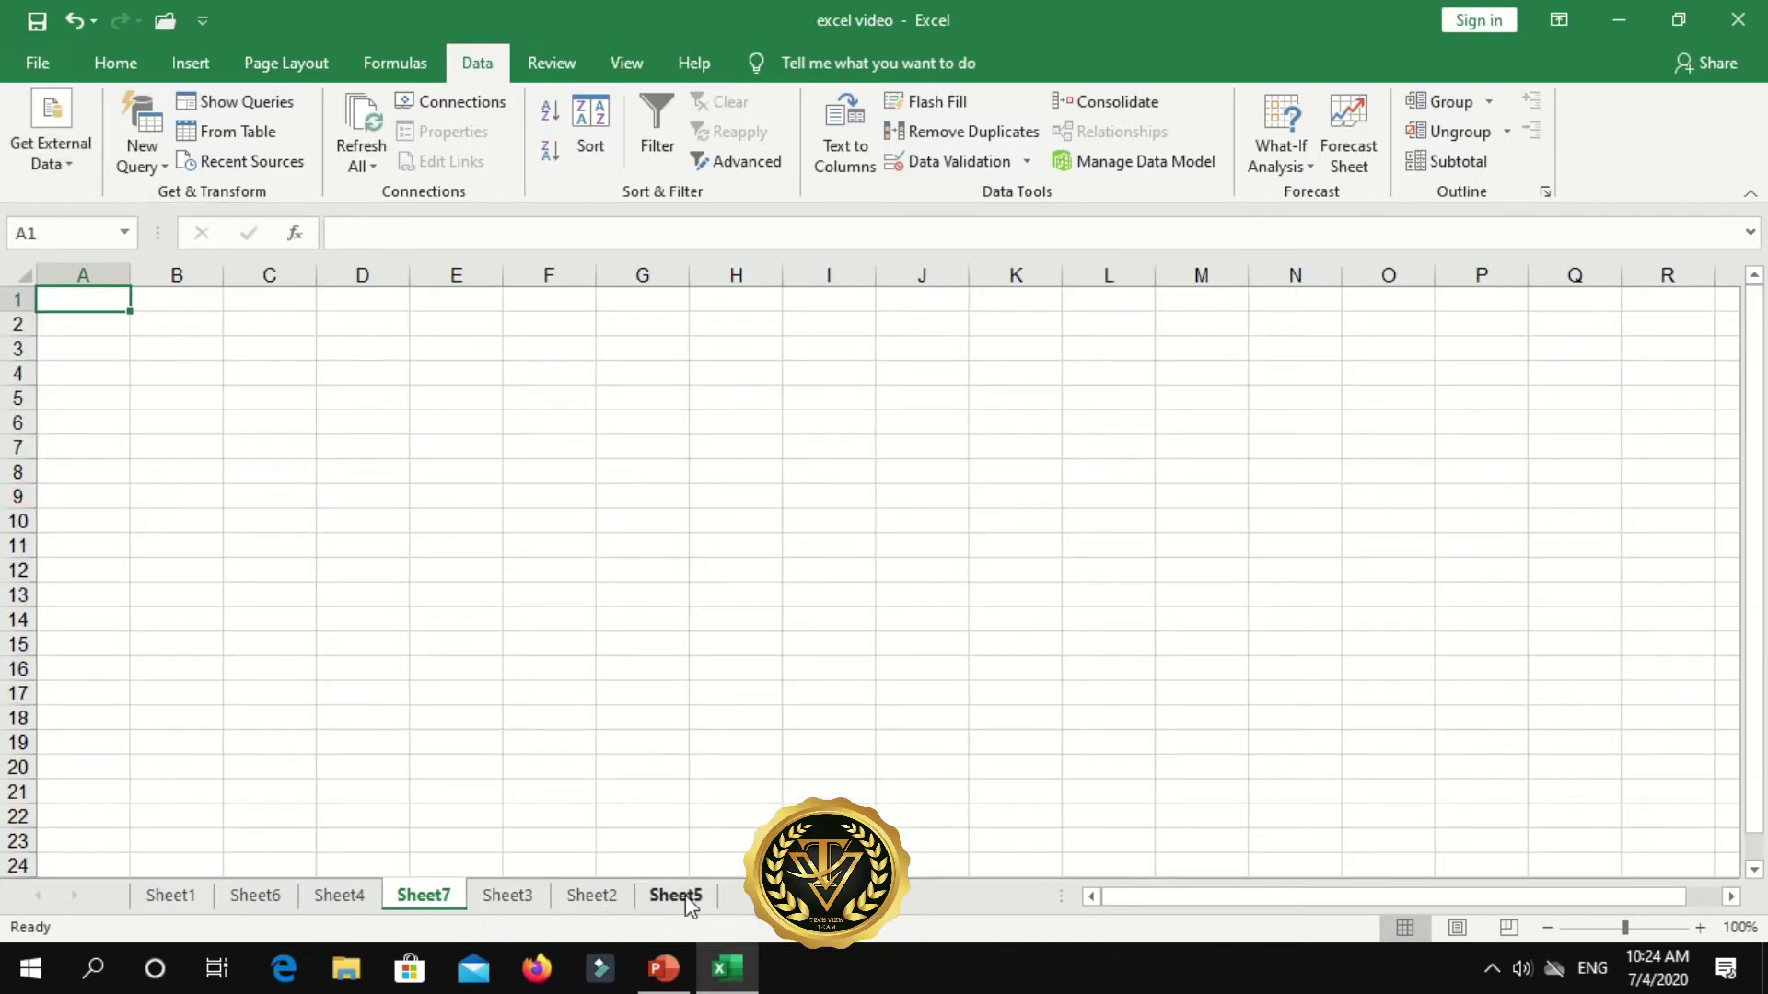
- Import the 'address' Access database from the Desktop as a table at A1
click(57, 157)
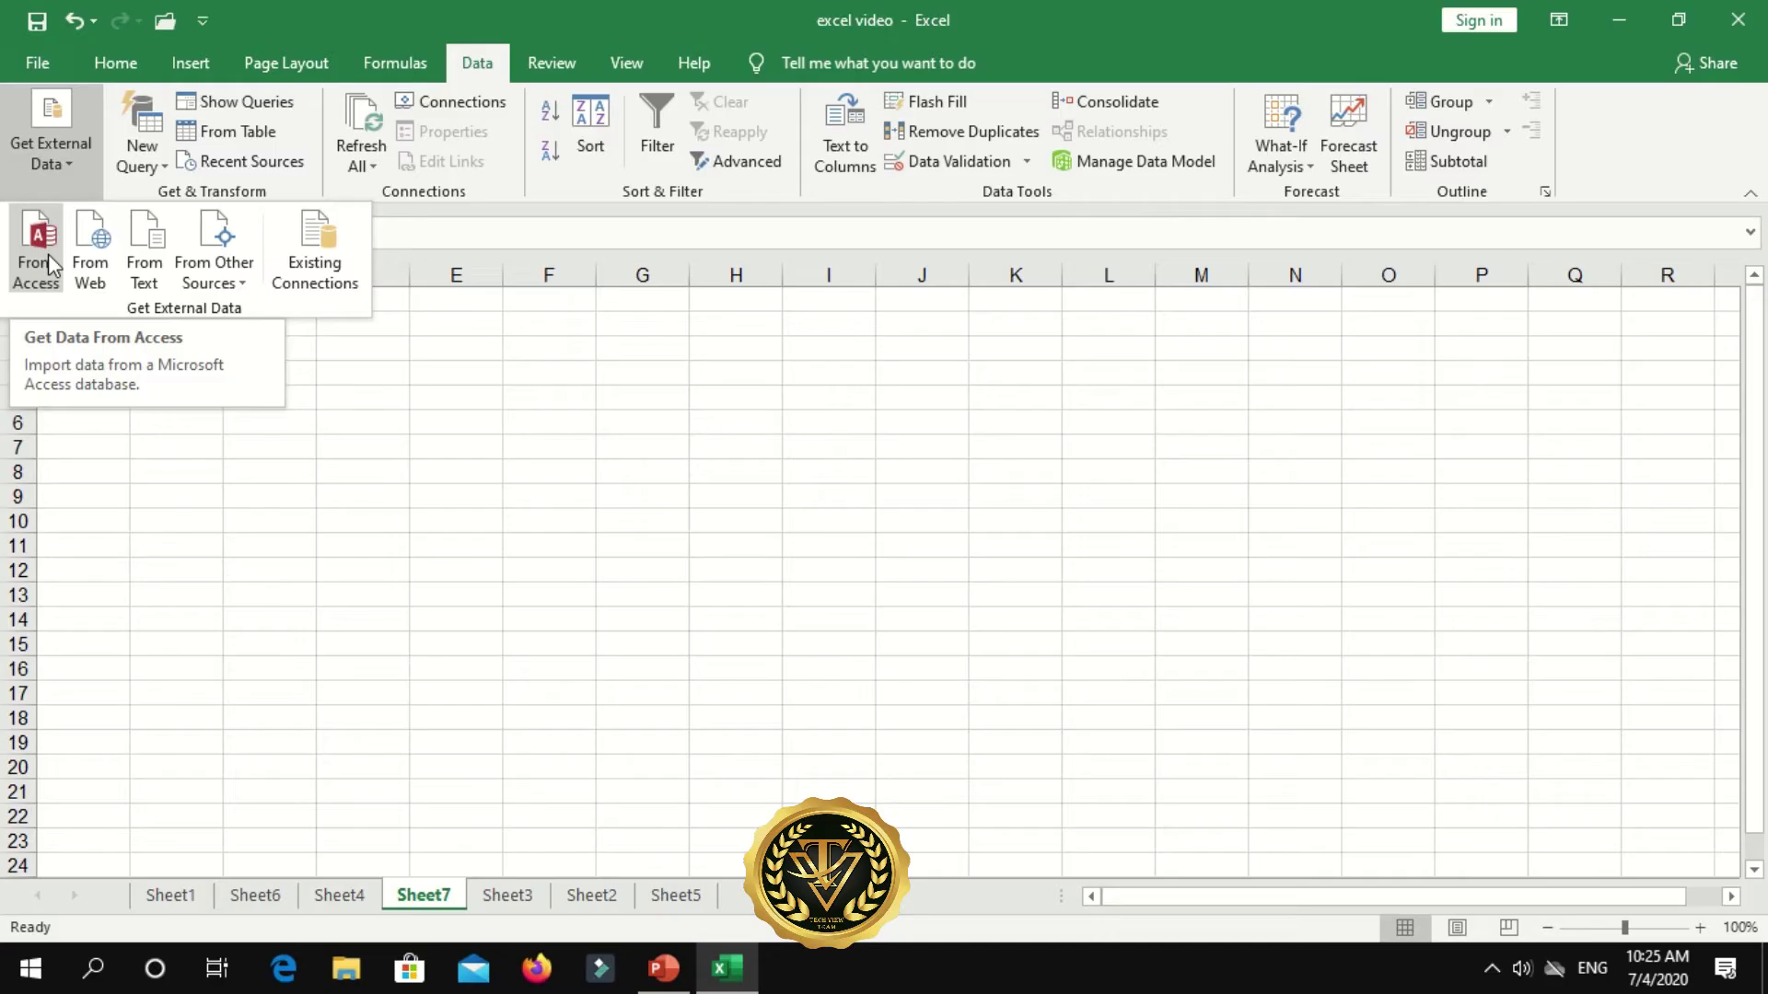
click(48, 254)
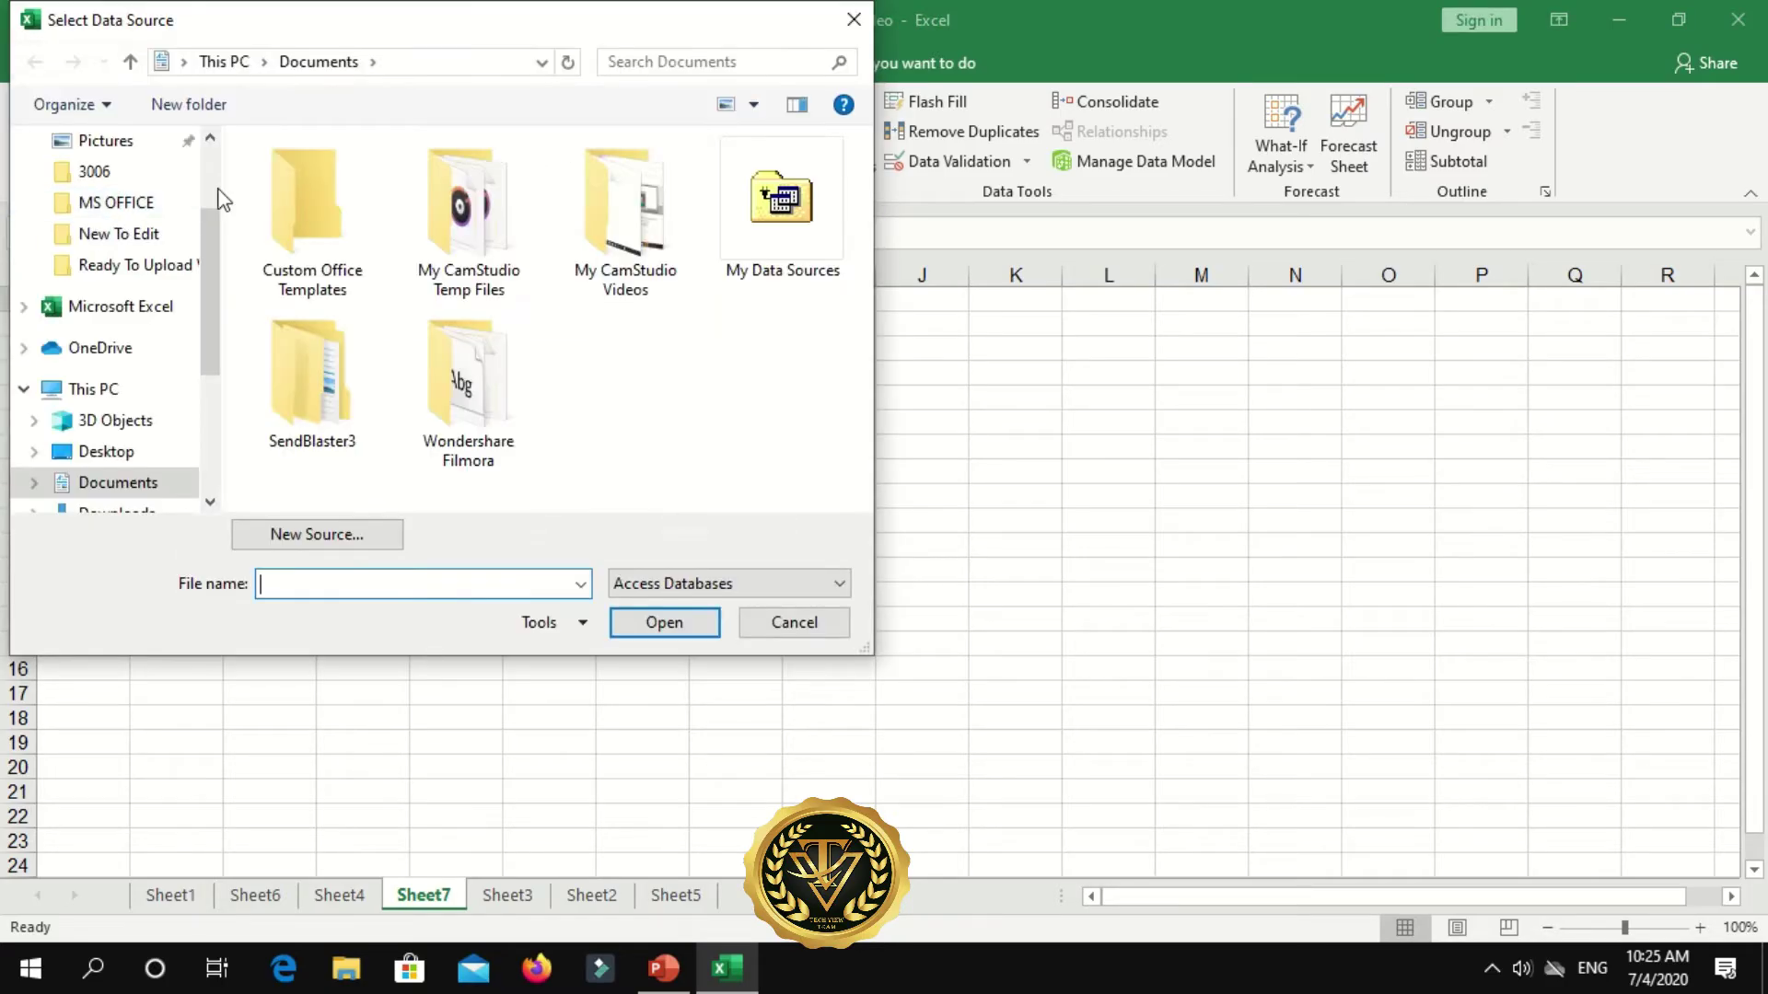
scroll(138, 161, up, 2)
click(130, 201)
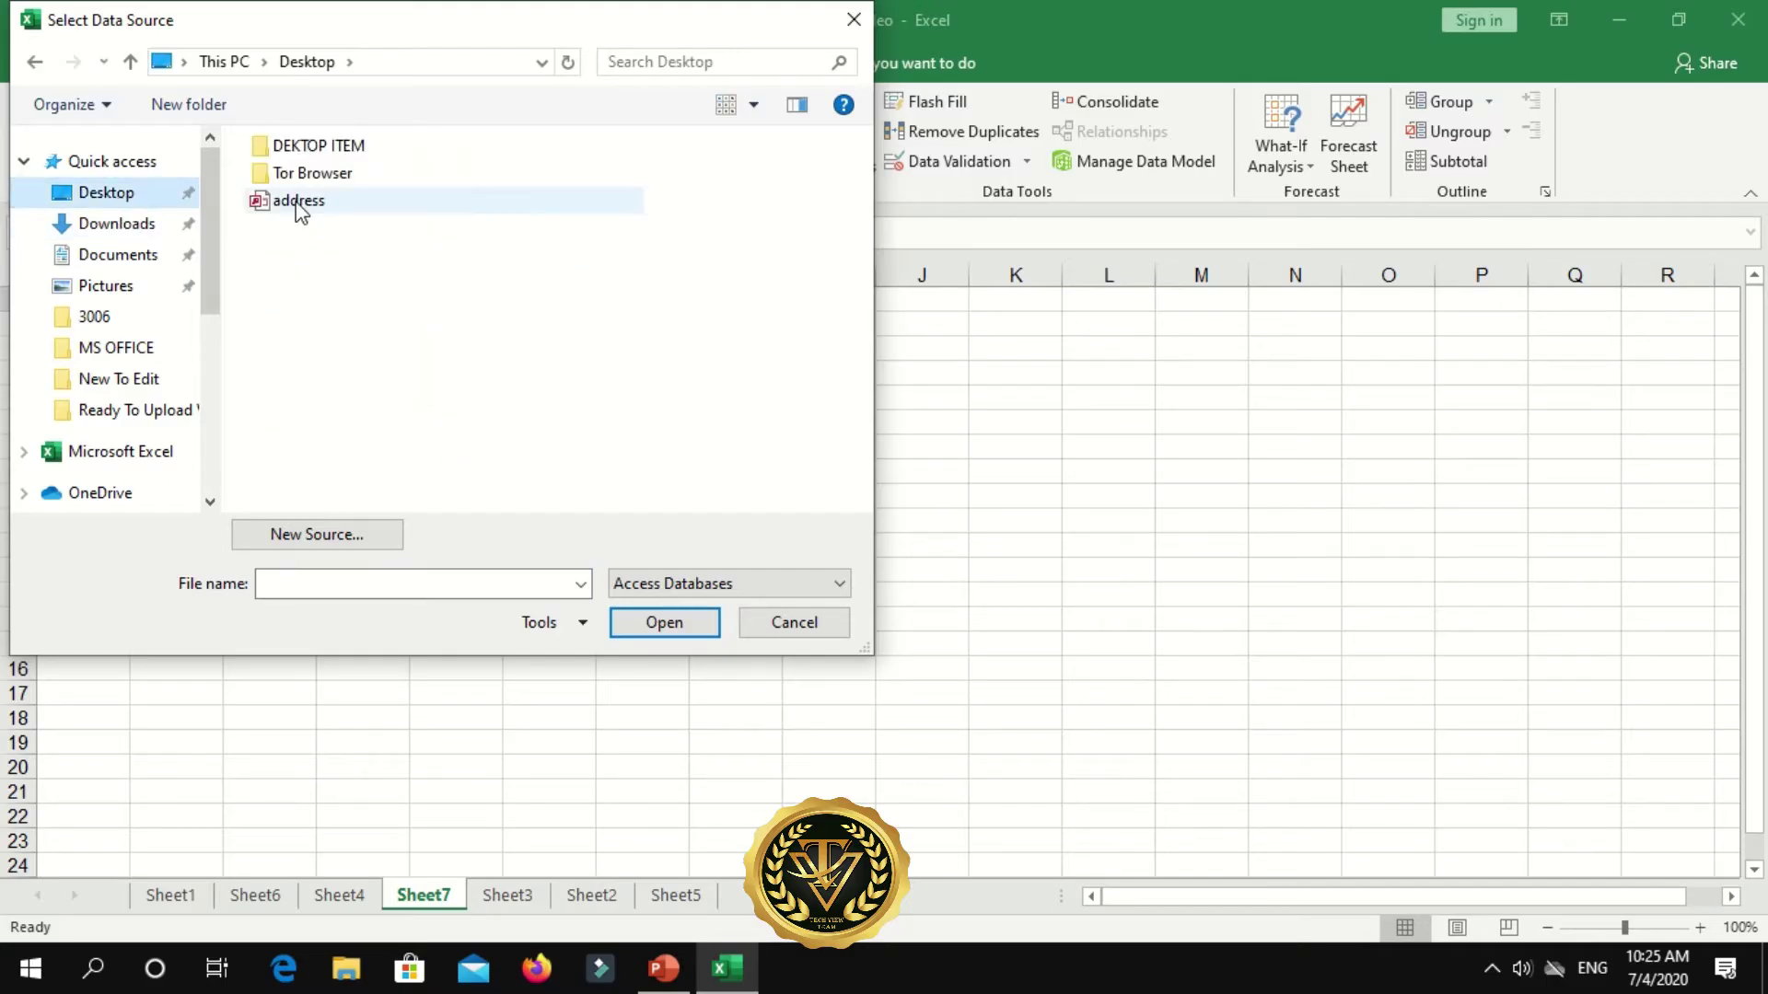
click(300, 203)
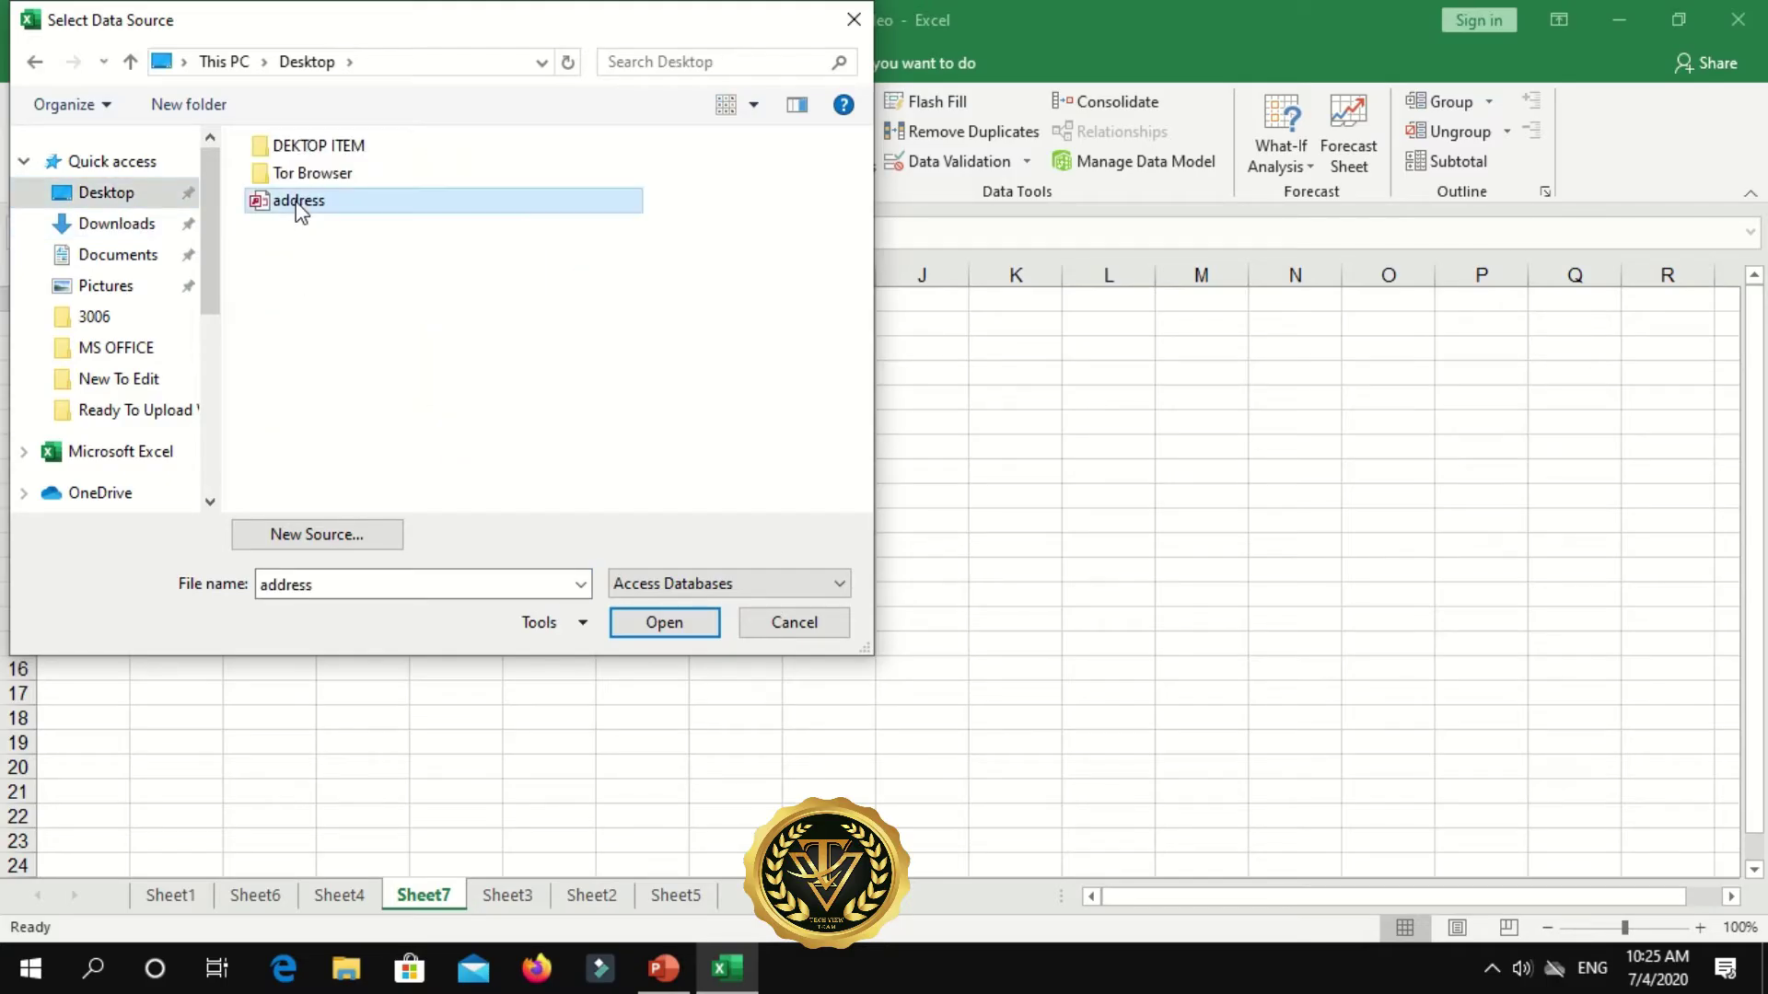
click(659, 625)
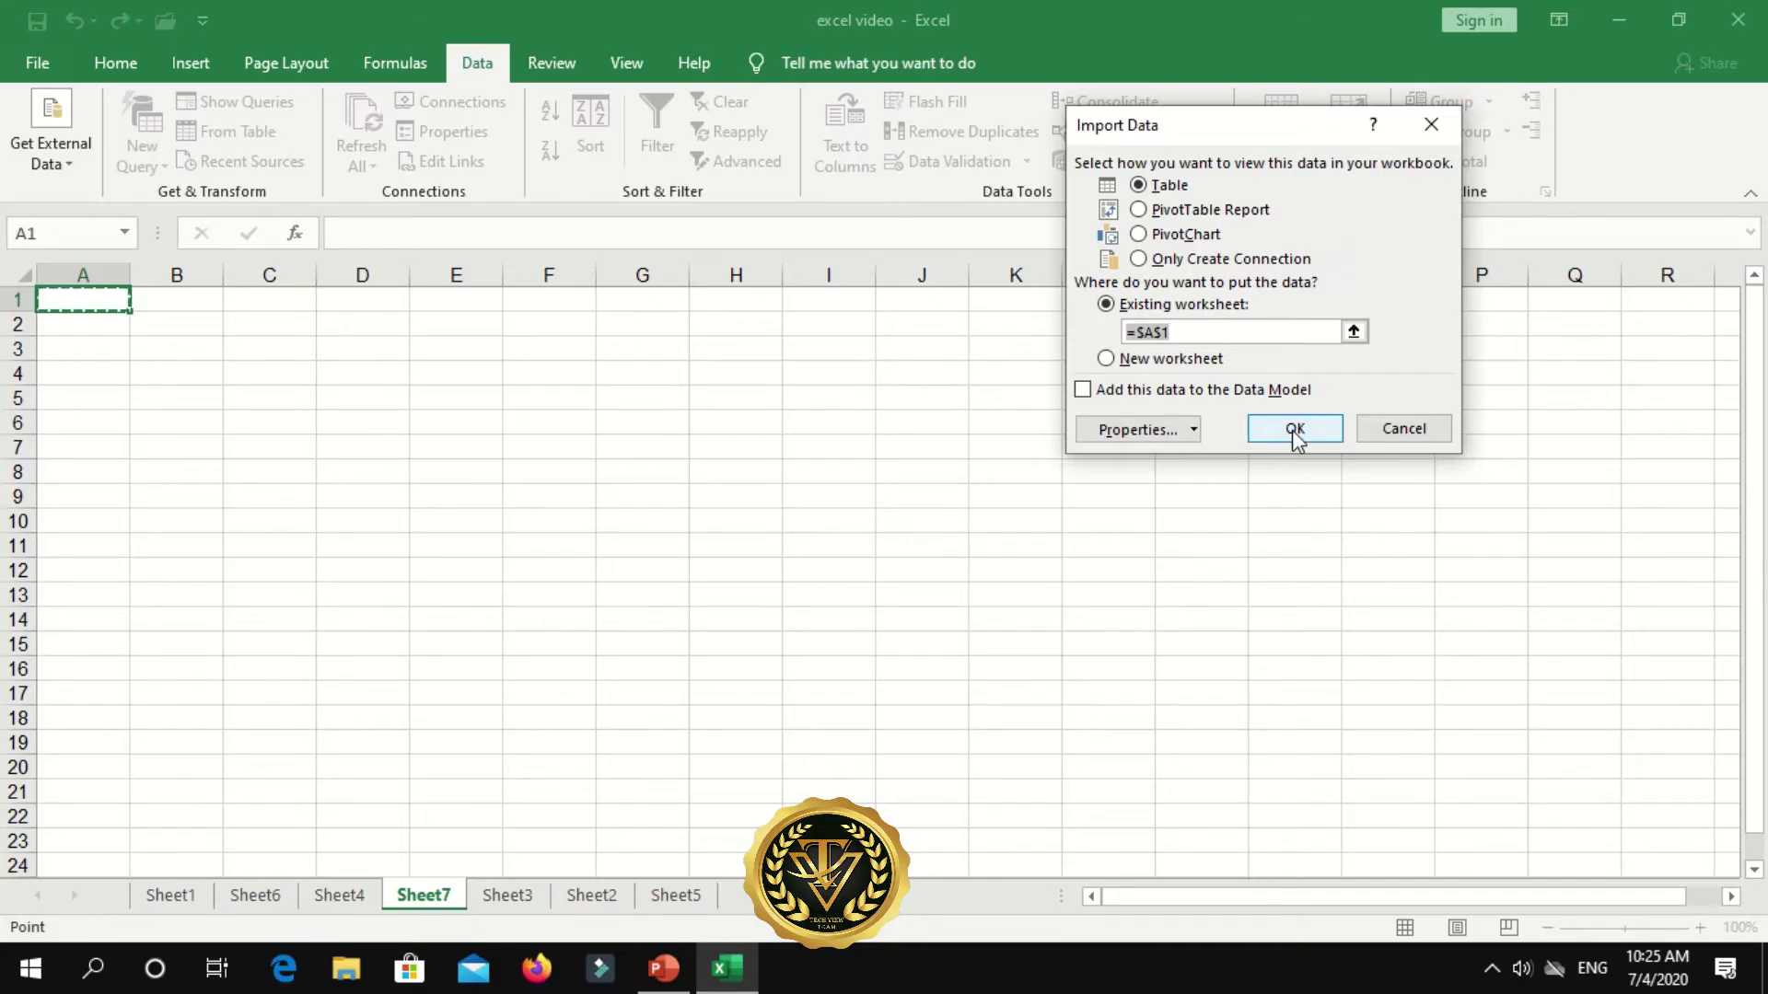
click(1295, 429)
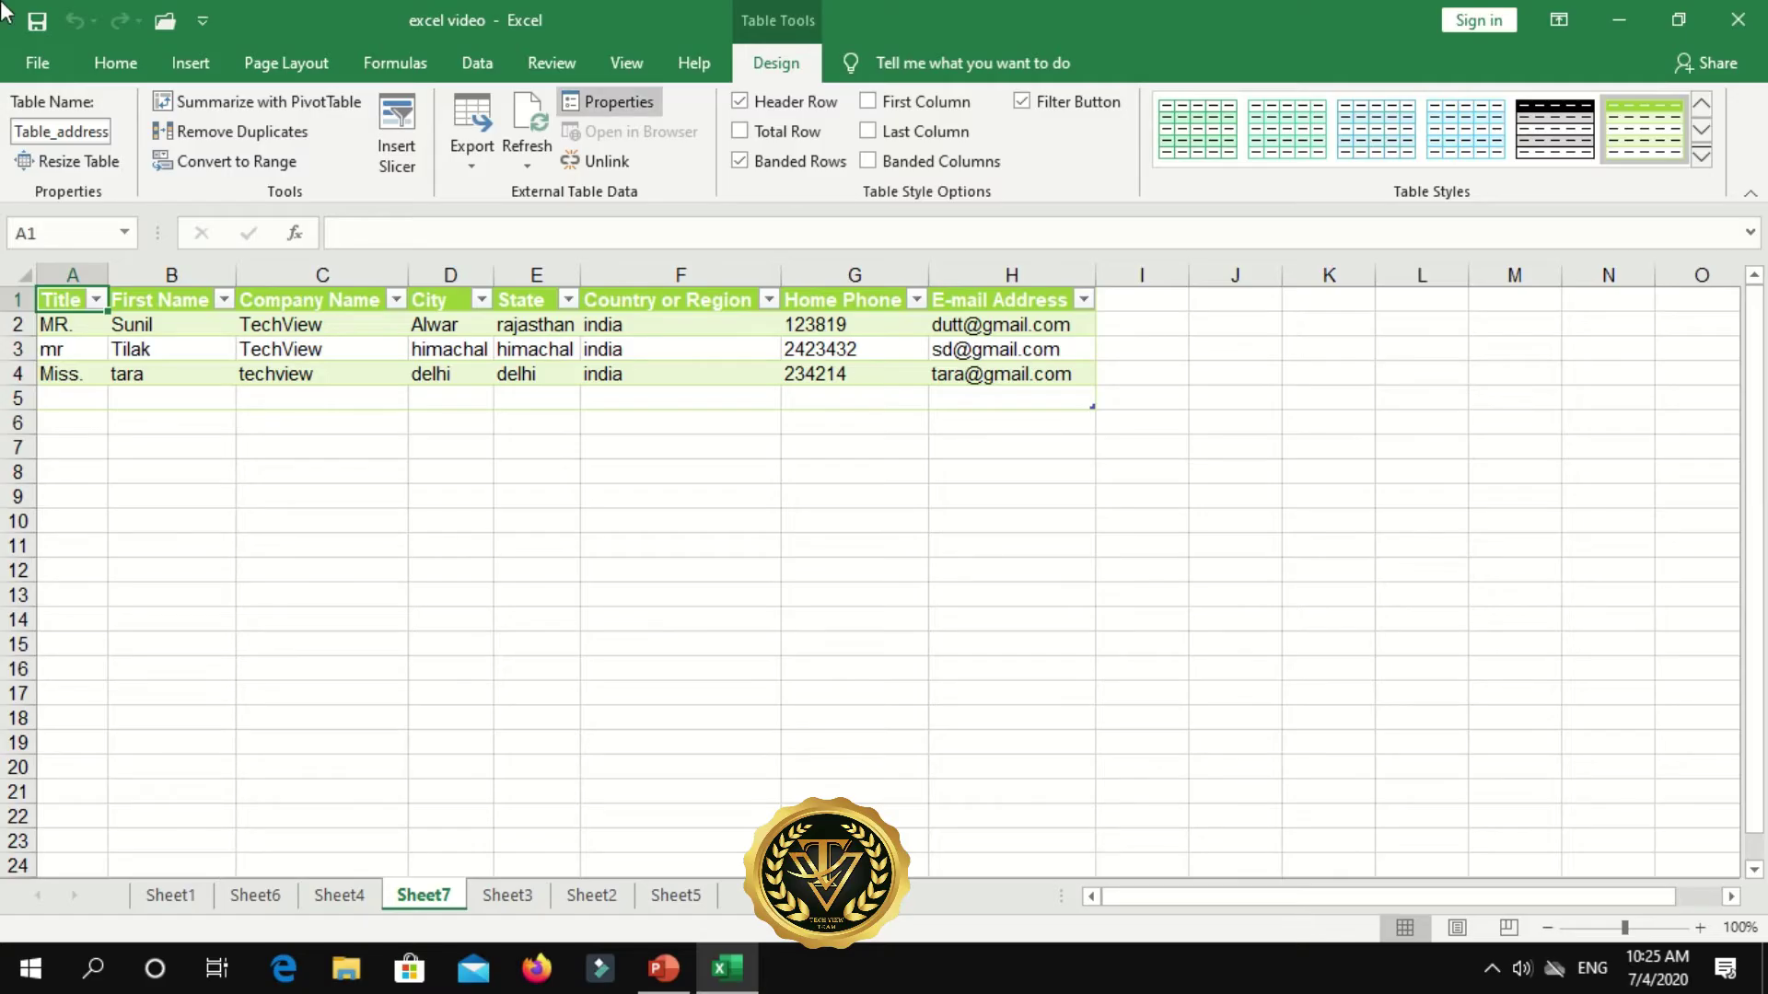
- Select cell A8 below the address table and start a From Web query
click(196, 59)
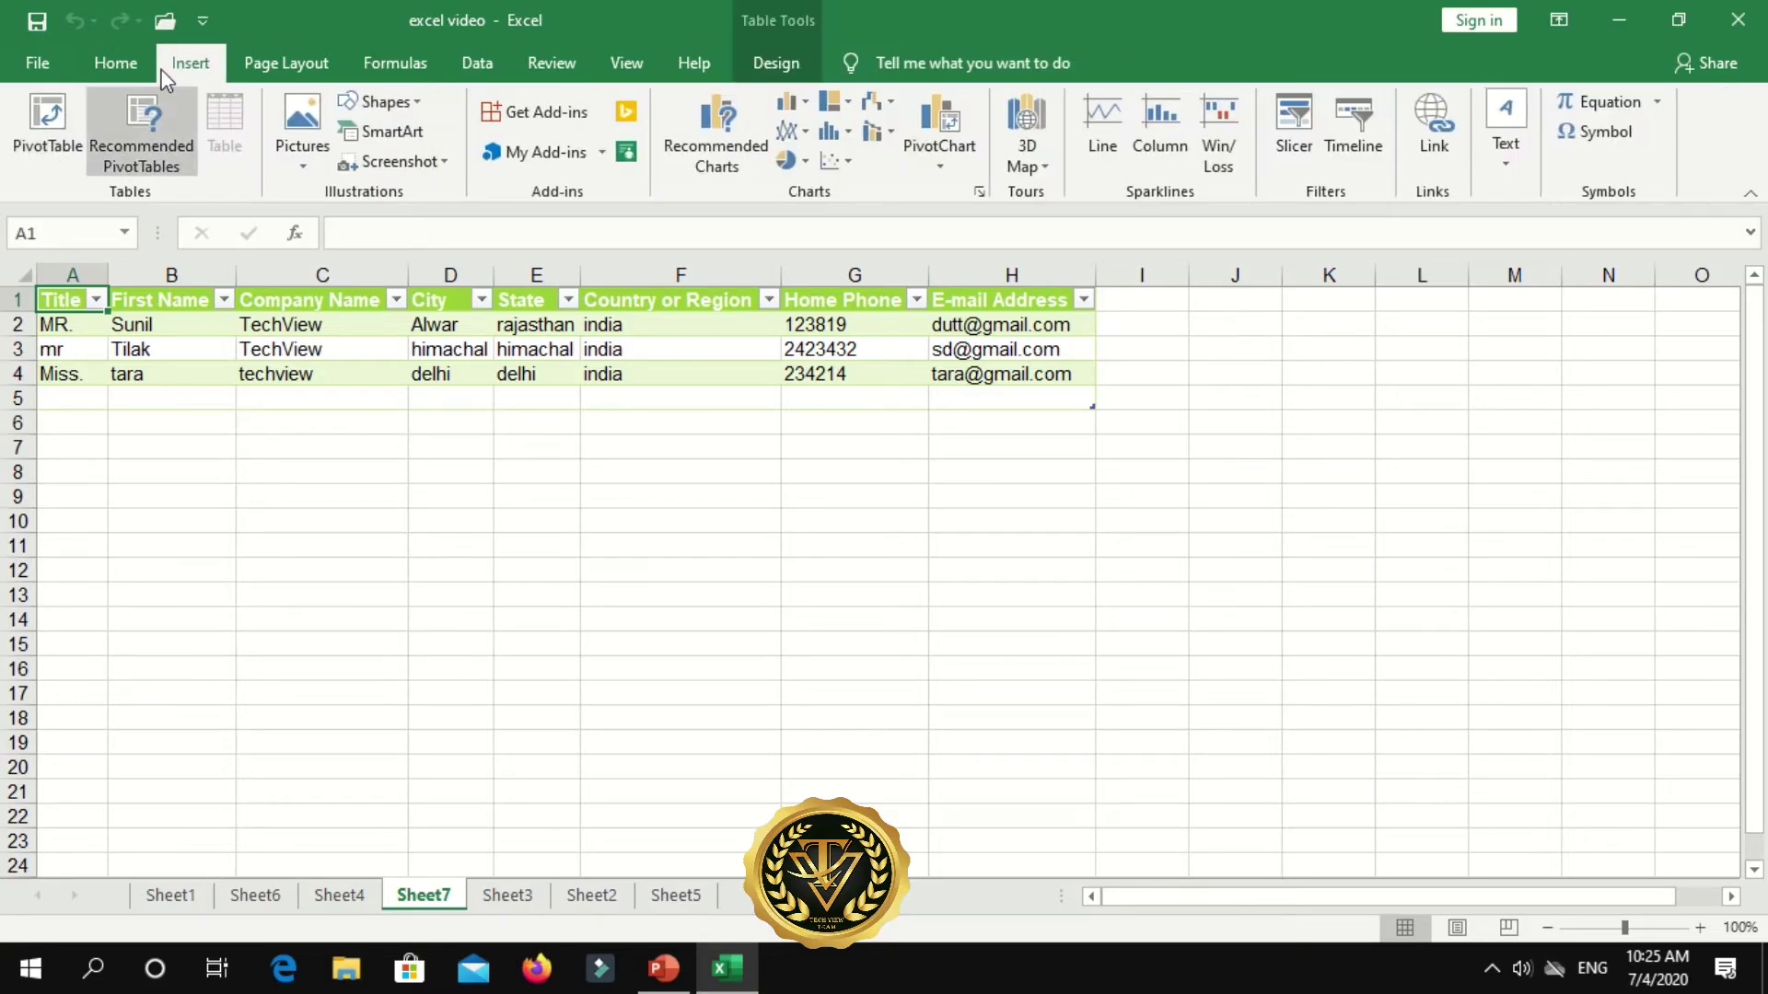
click(115, 63)
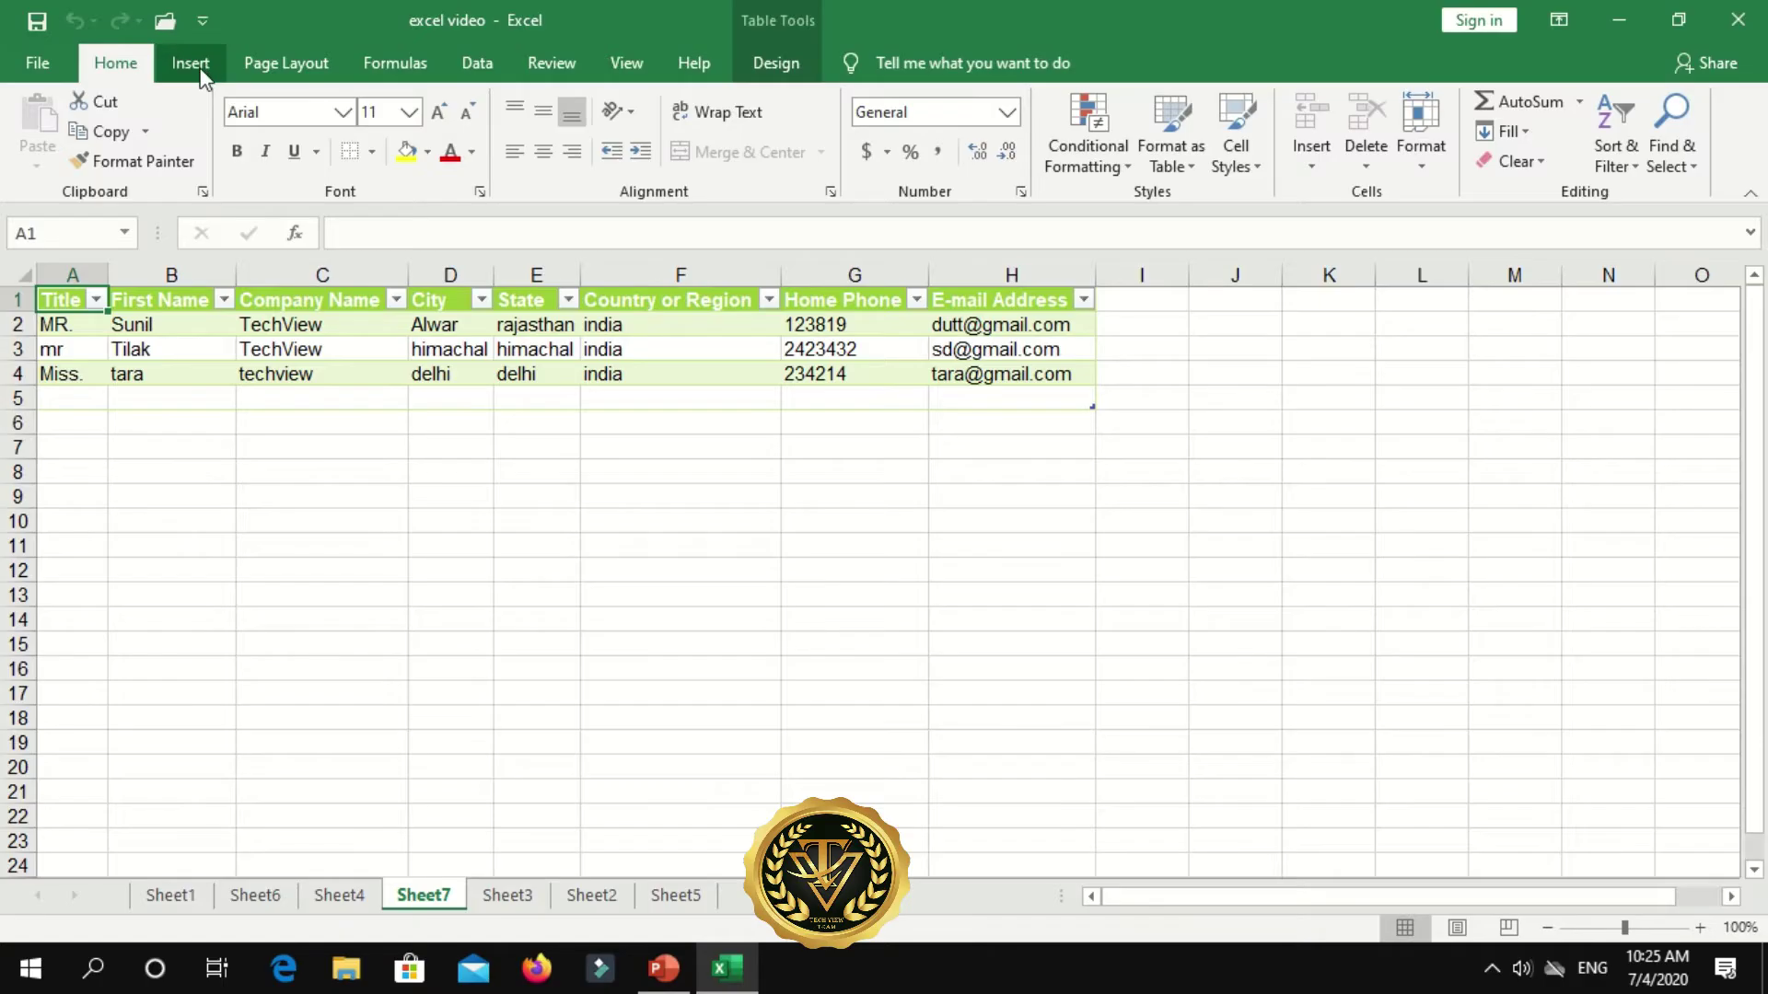
click(477, 61)
click(50, 152)
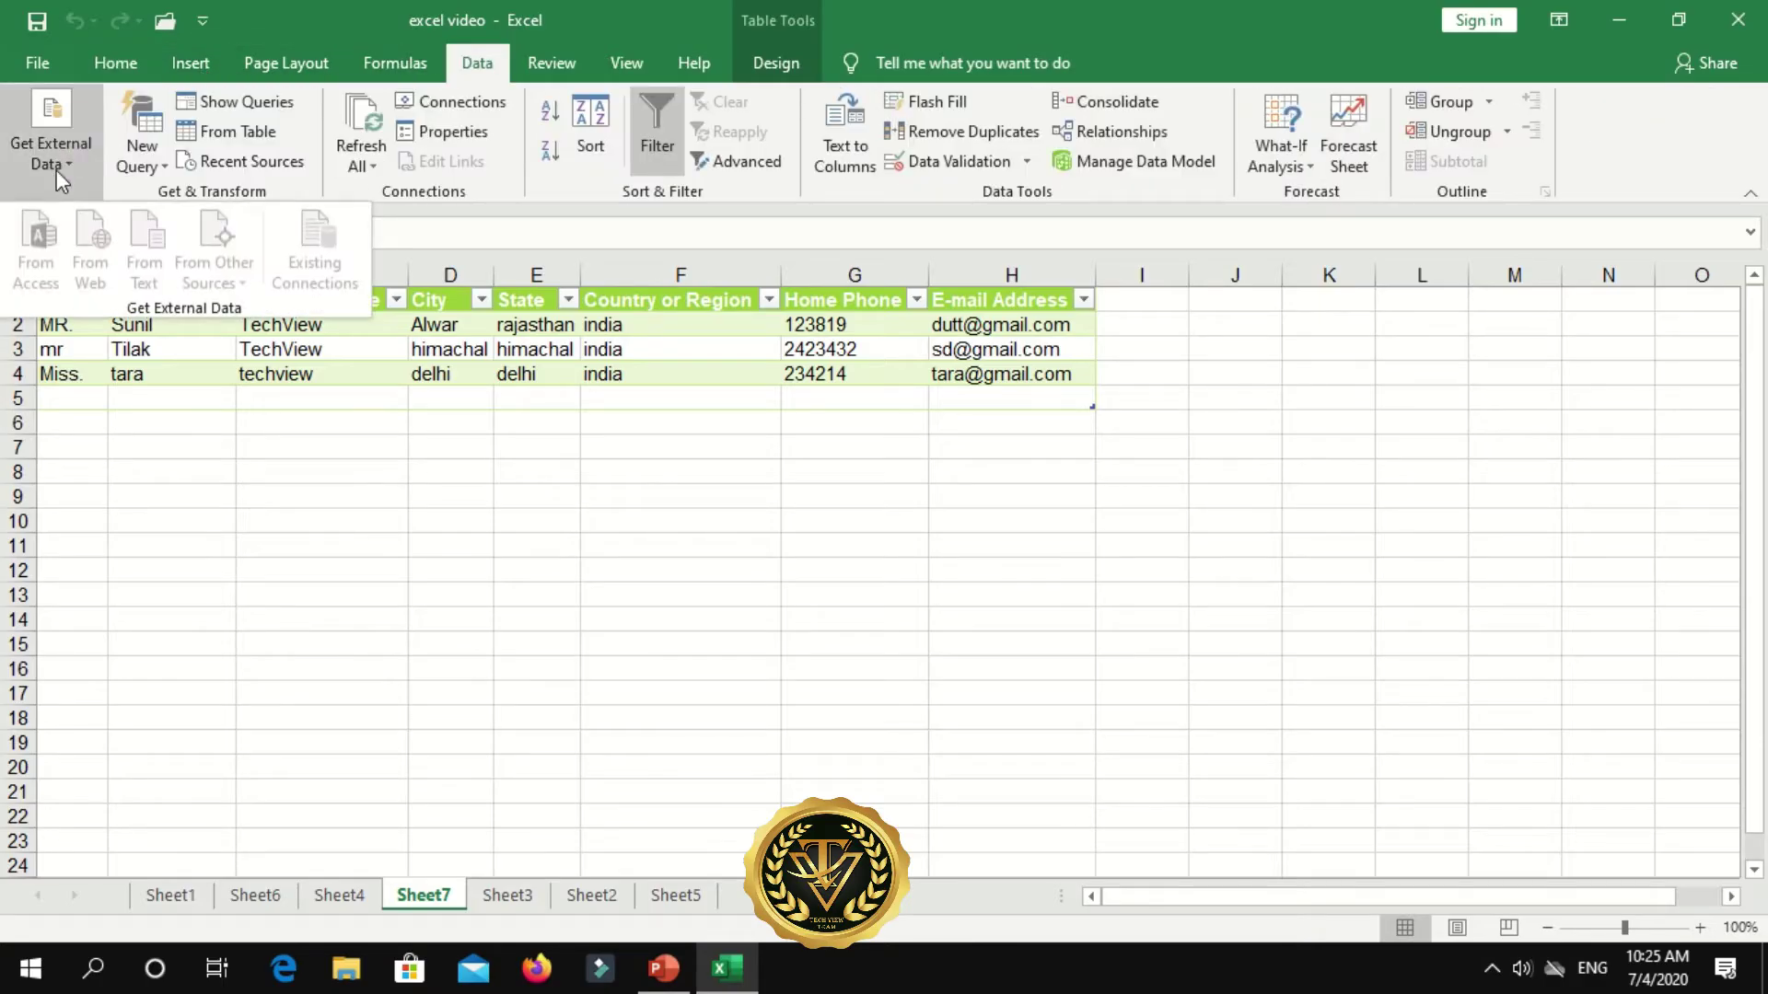
click(108, 454)
click(108, 464)
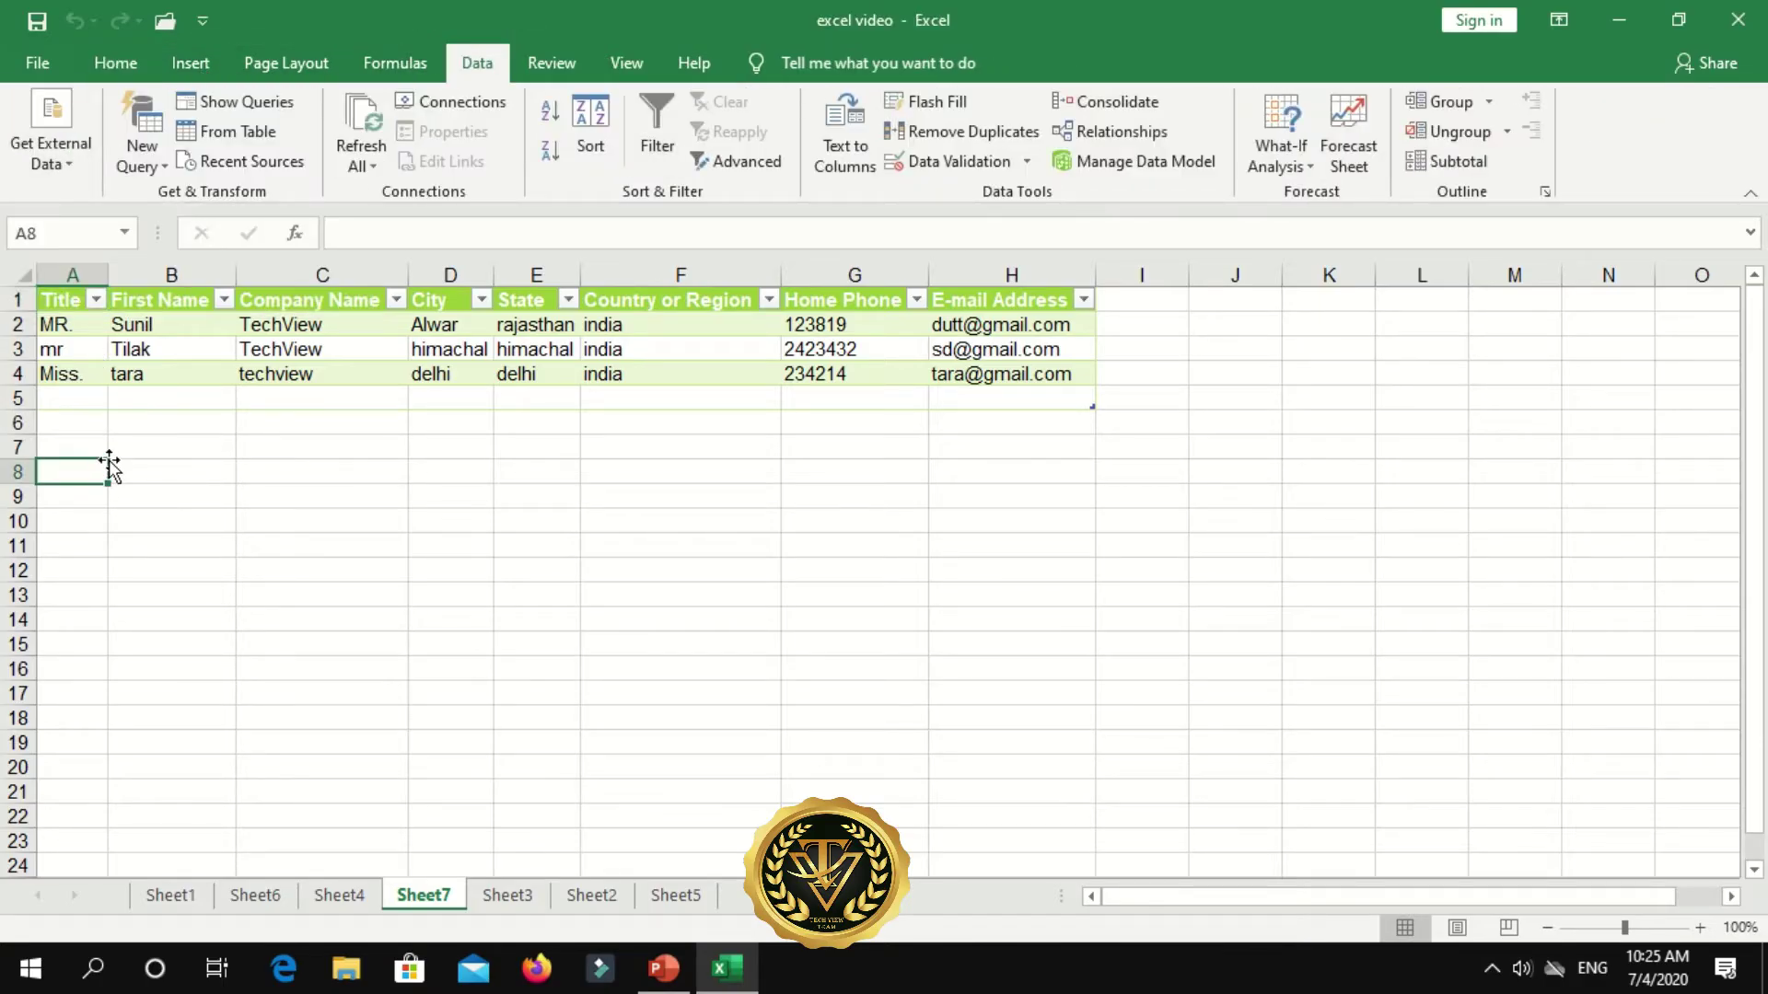
click(81, 151)
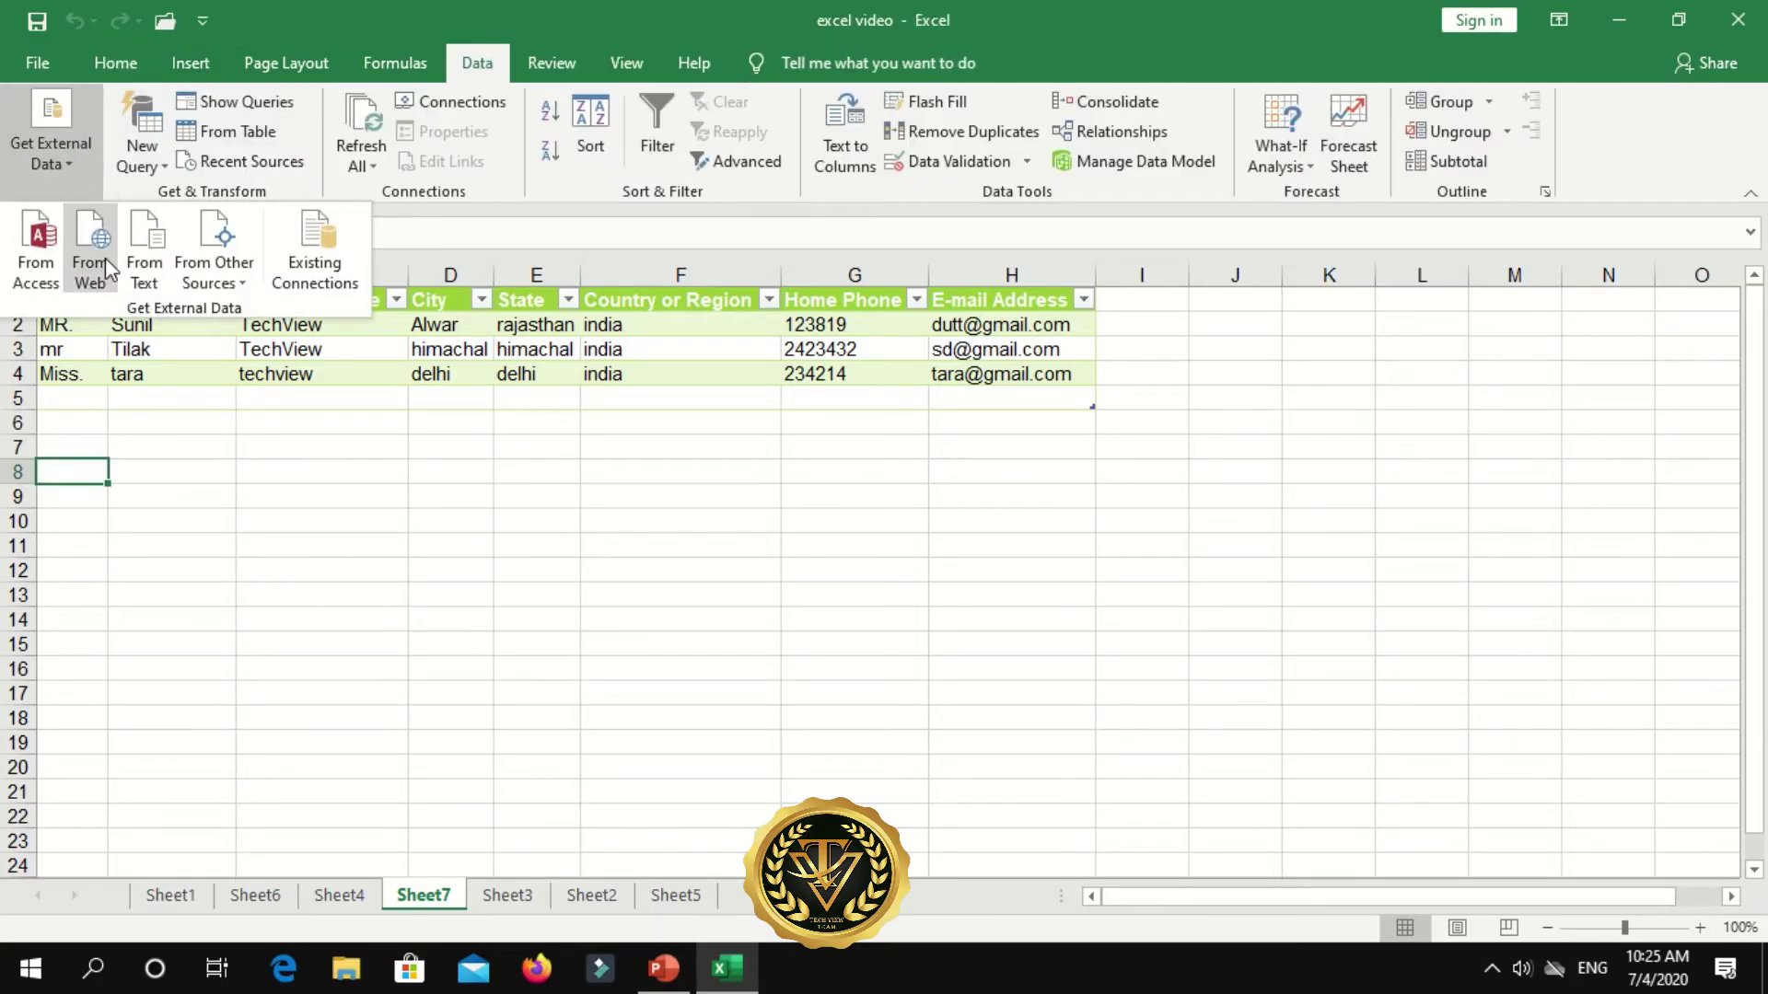
click(105, 258)
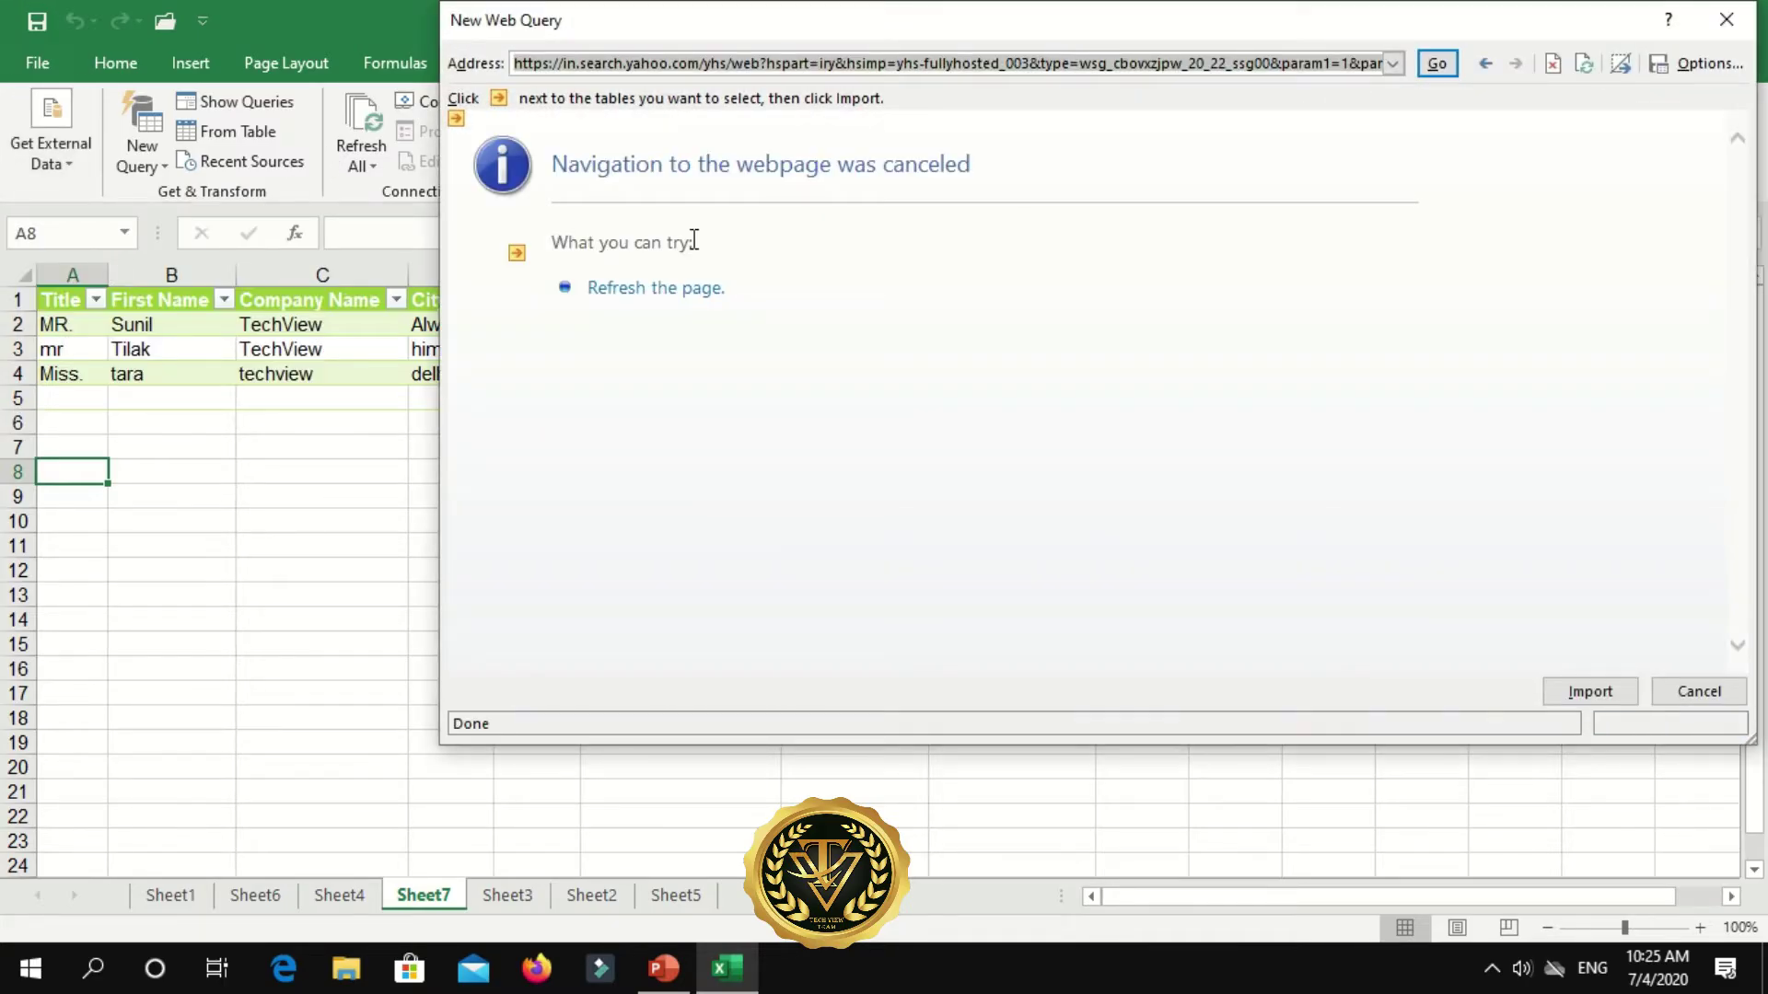
- Turn Wi-Fi off and back on from the taskbar network panel
click(1489, 972)
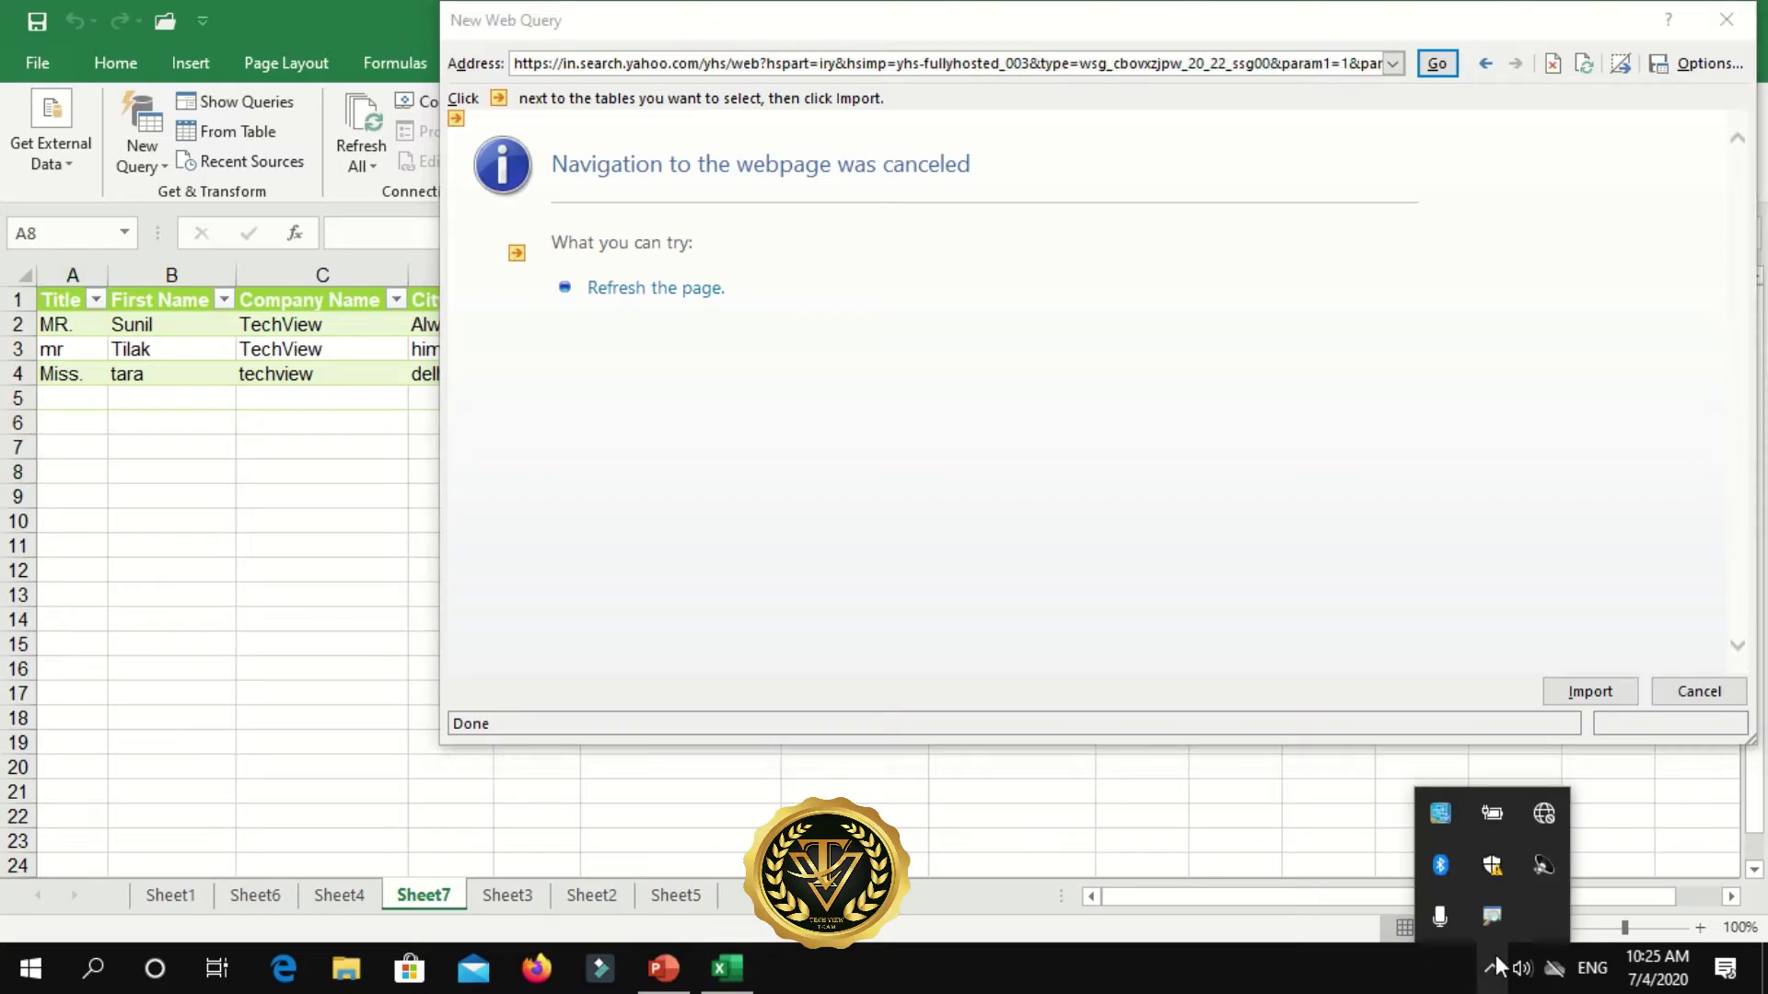
click(1545, 810)
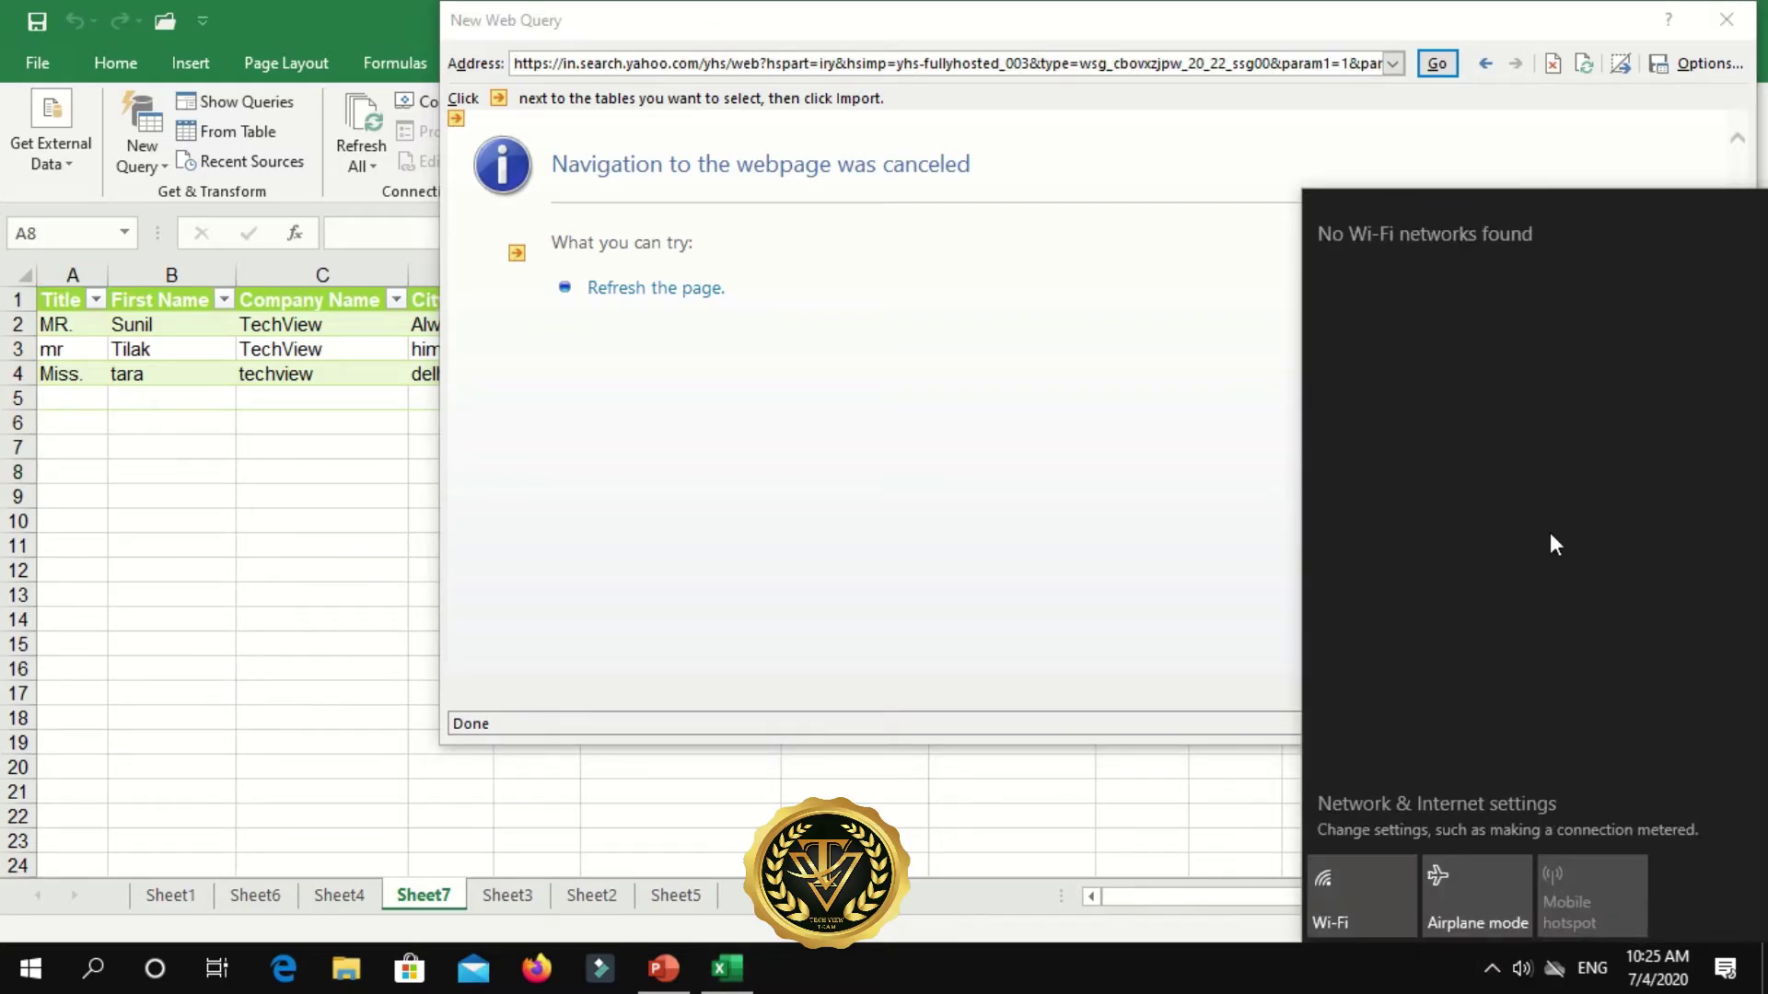
click(1365, 886)
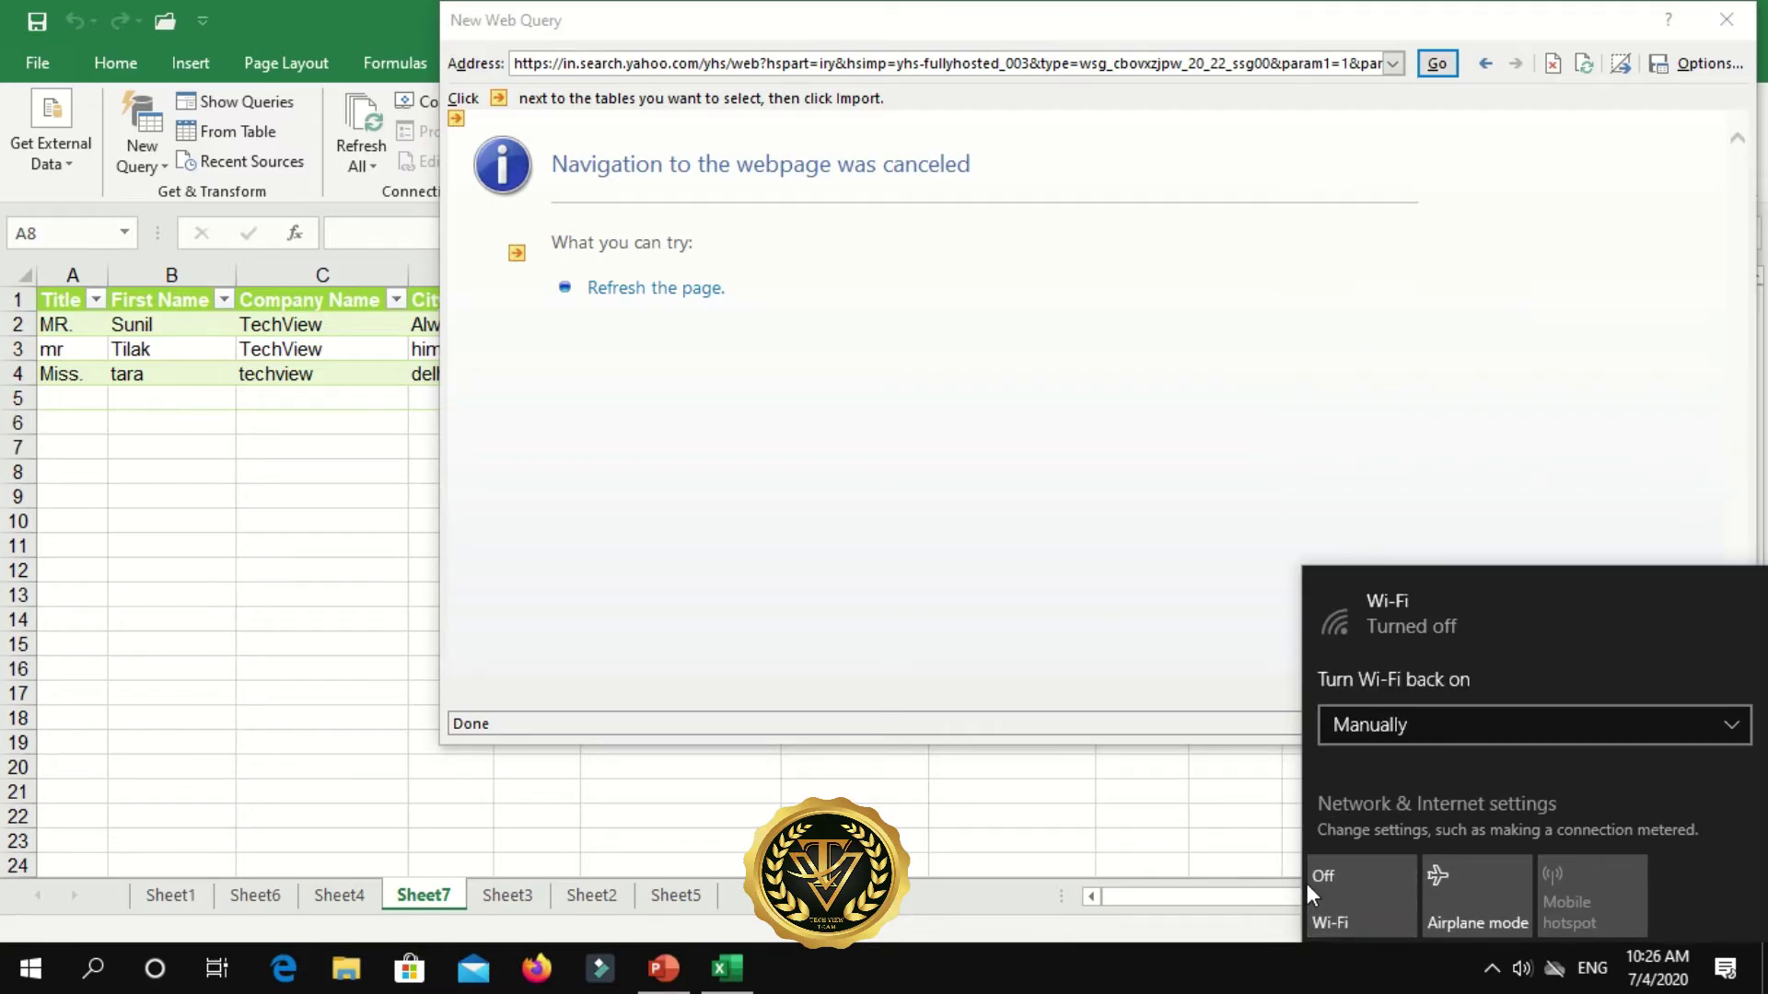
click(1351, 882)
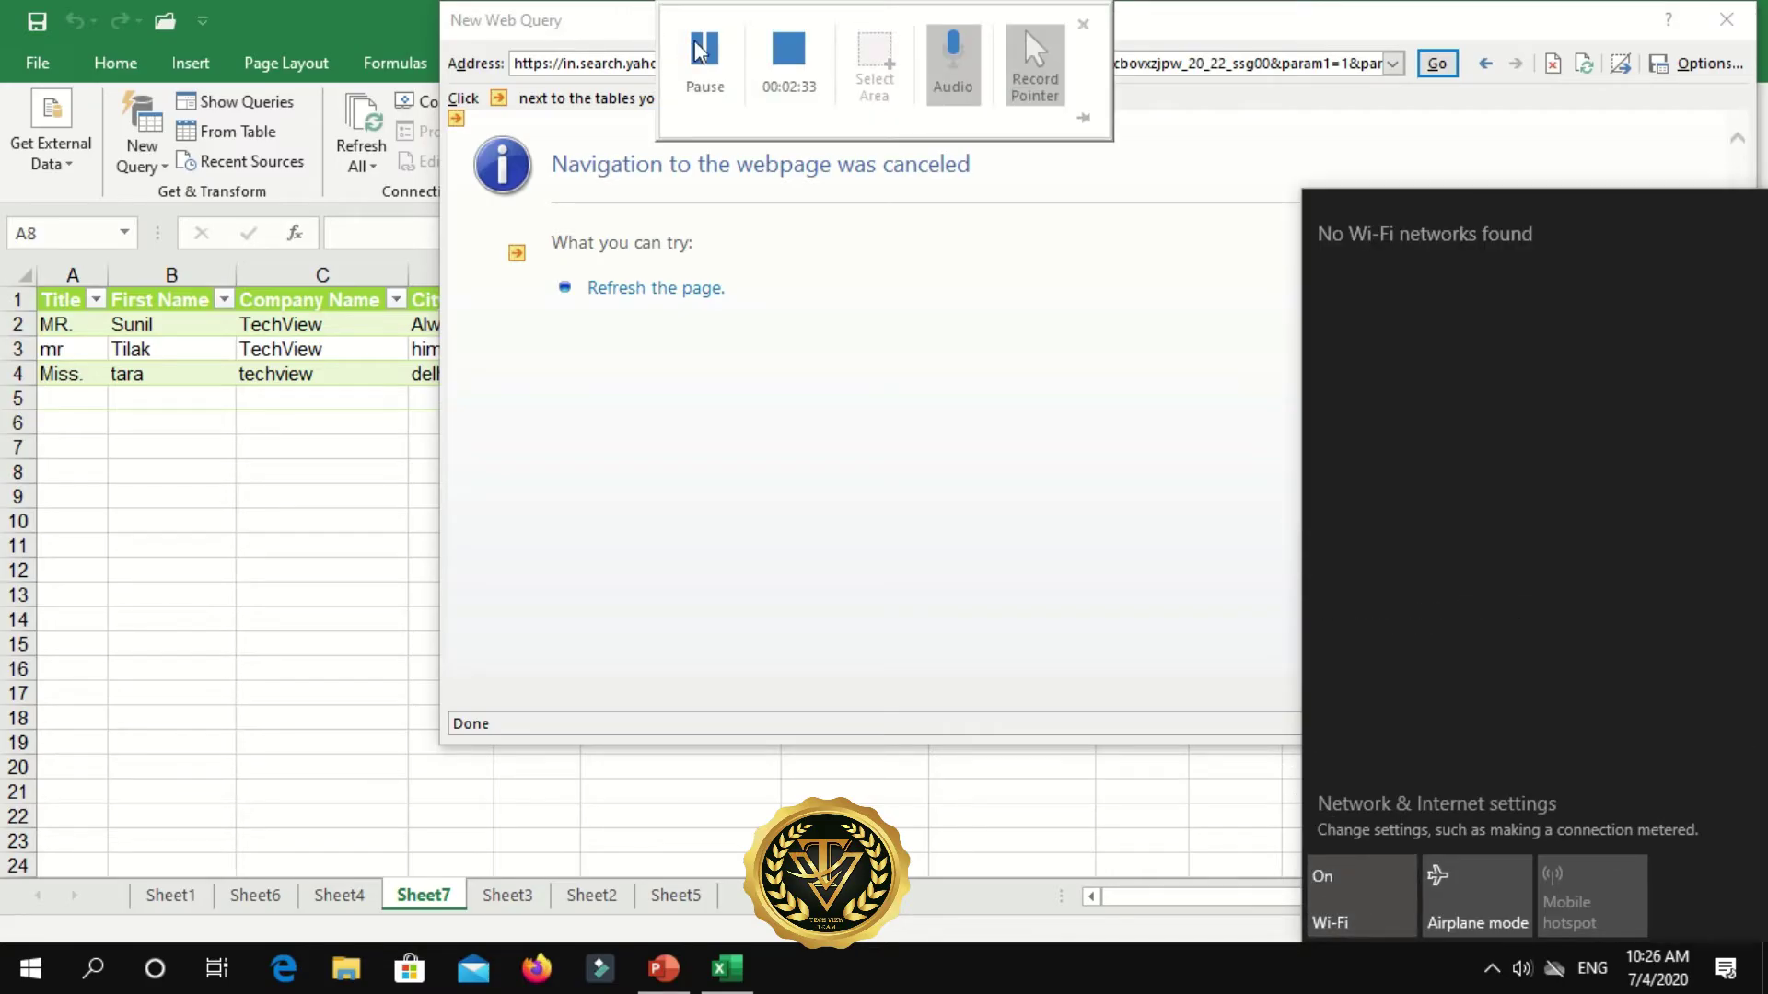
click(732, 71)
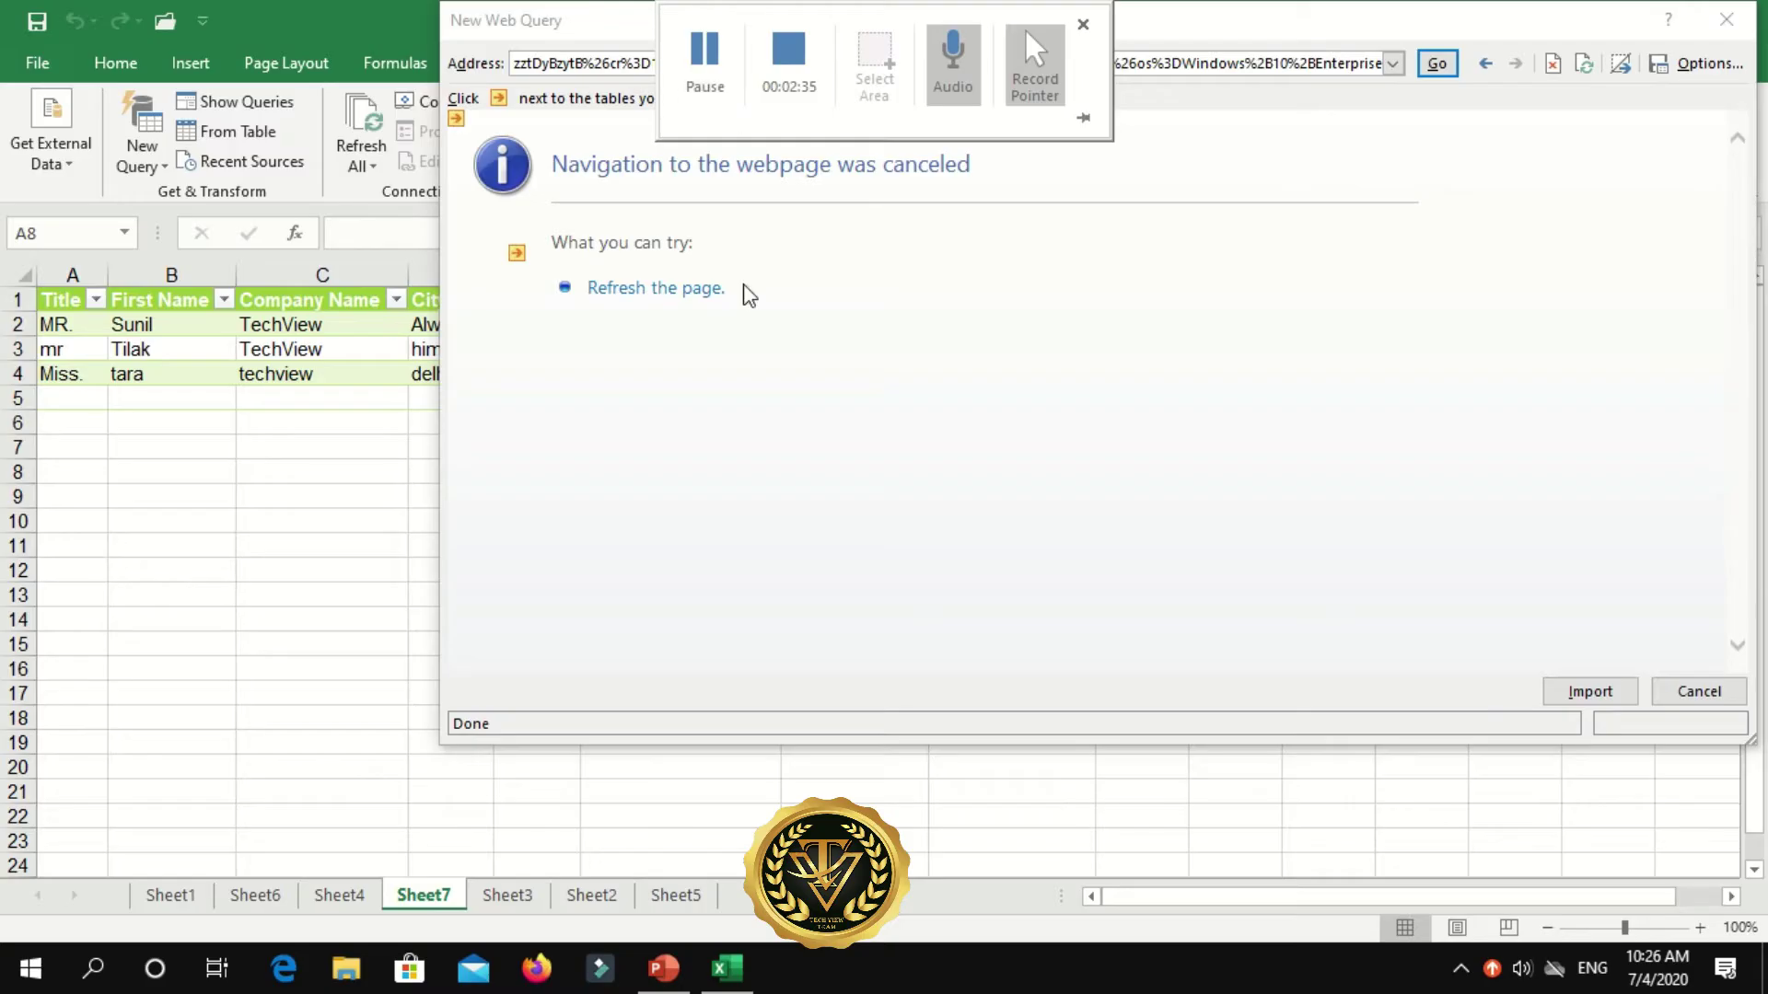
click(537, 61)
key(BackSpace)
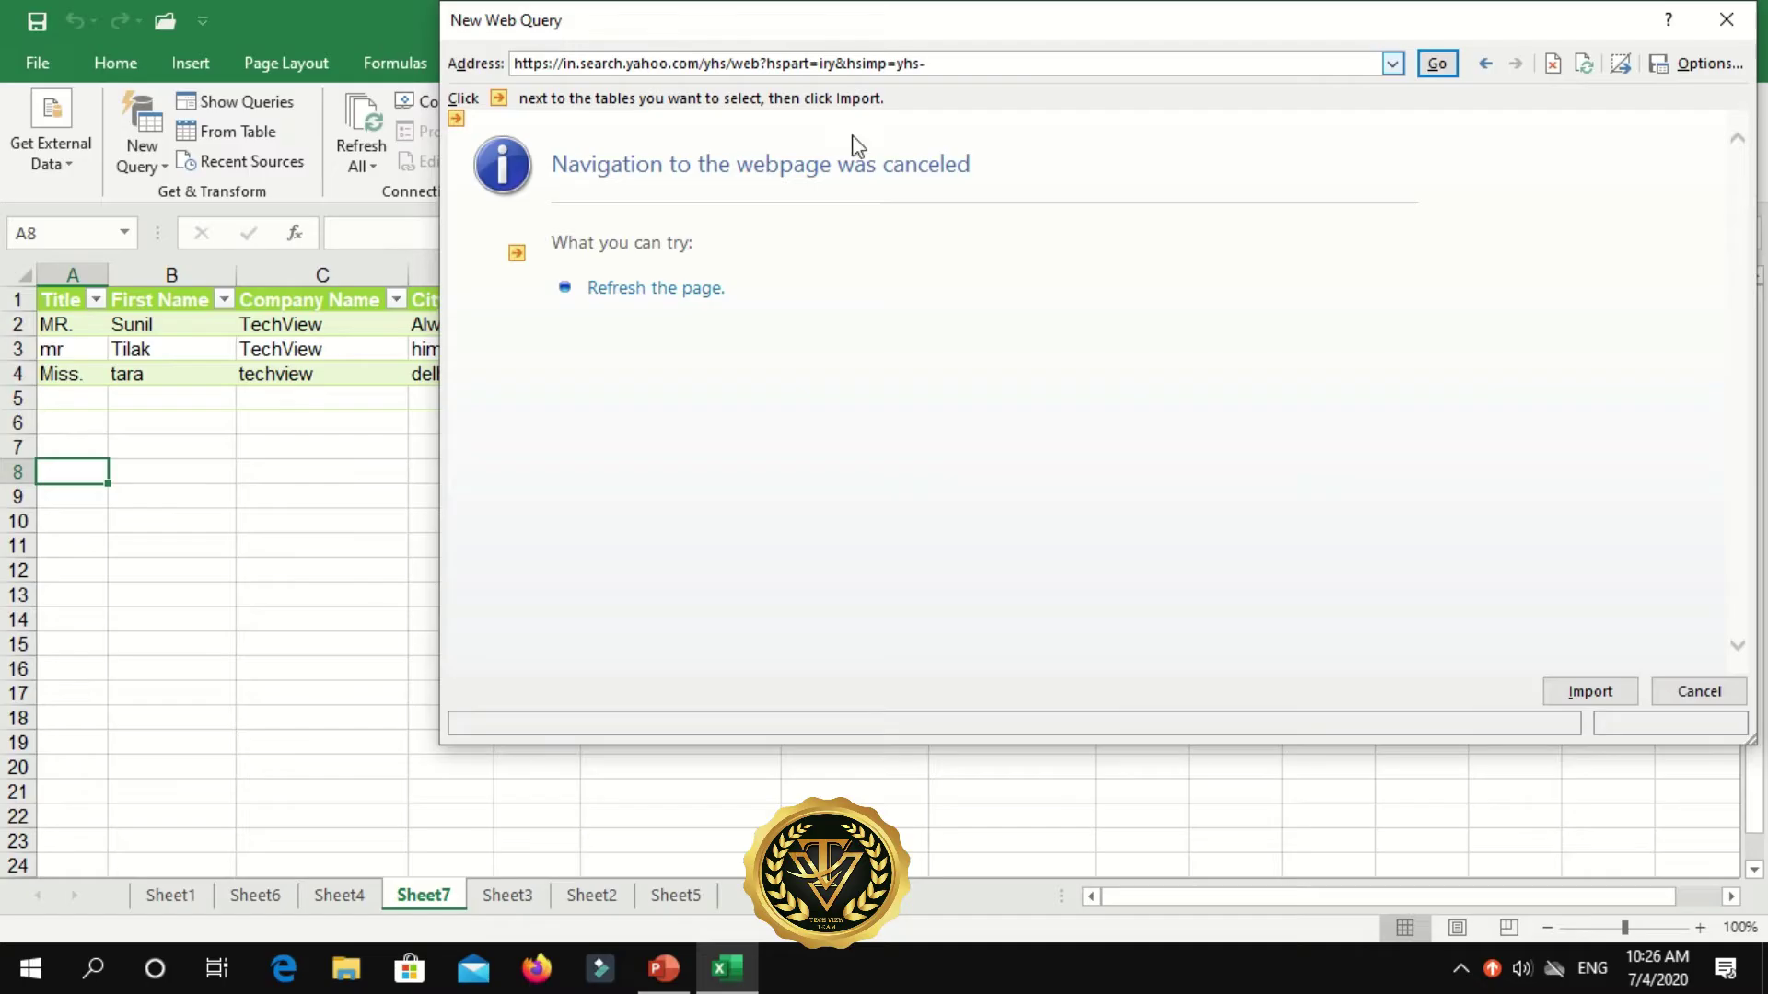
key(ctrl+a)
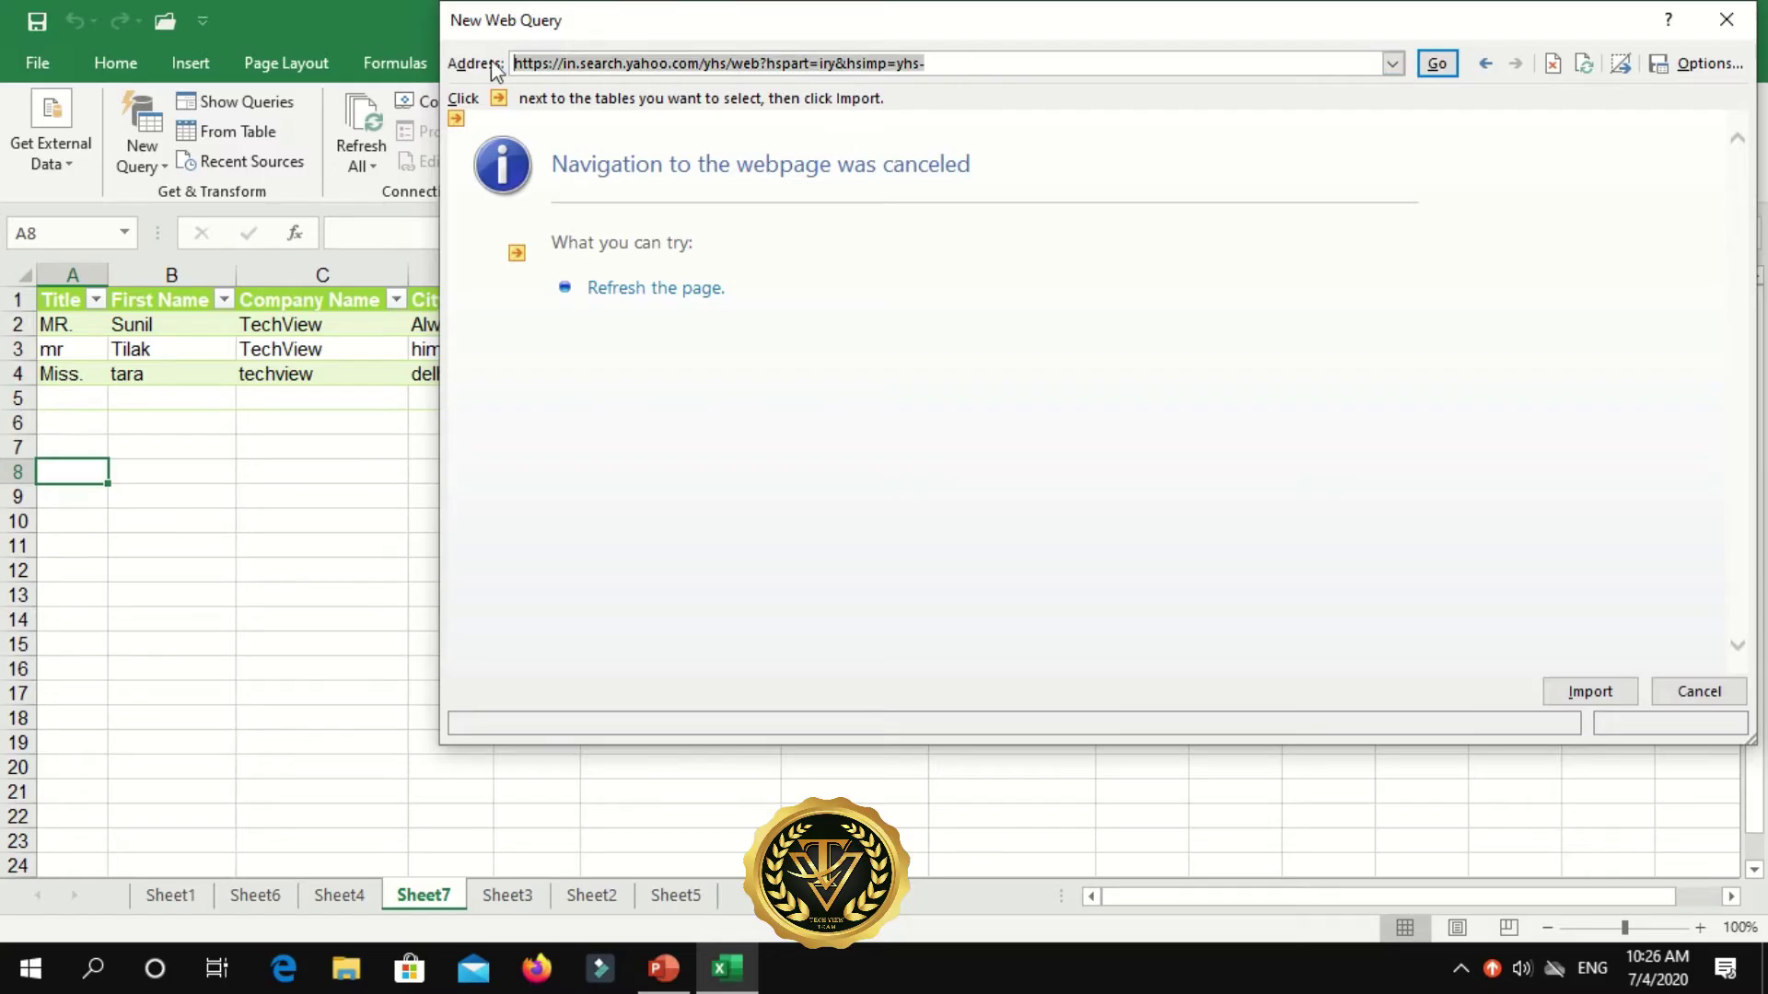
key(BackSpace)
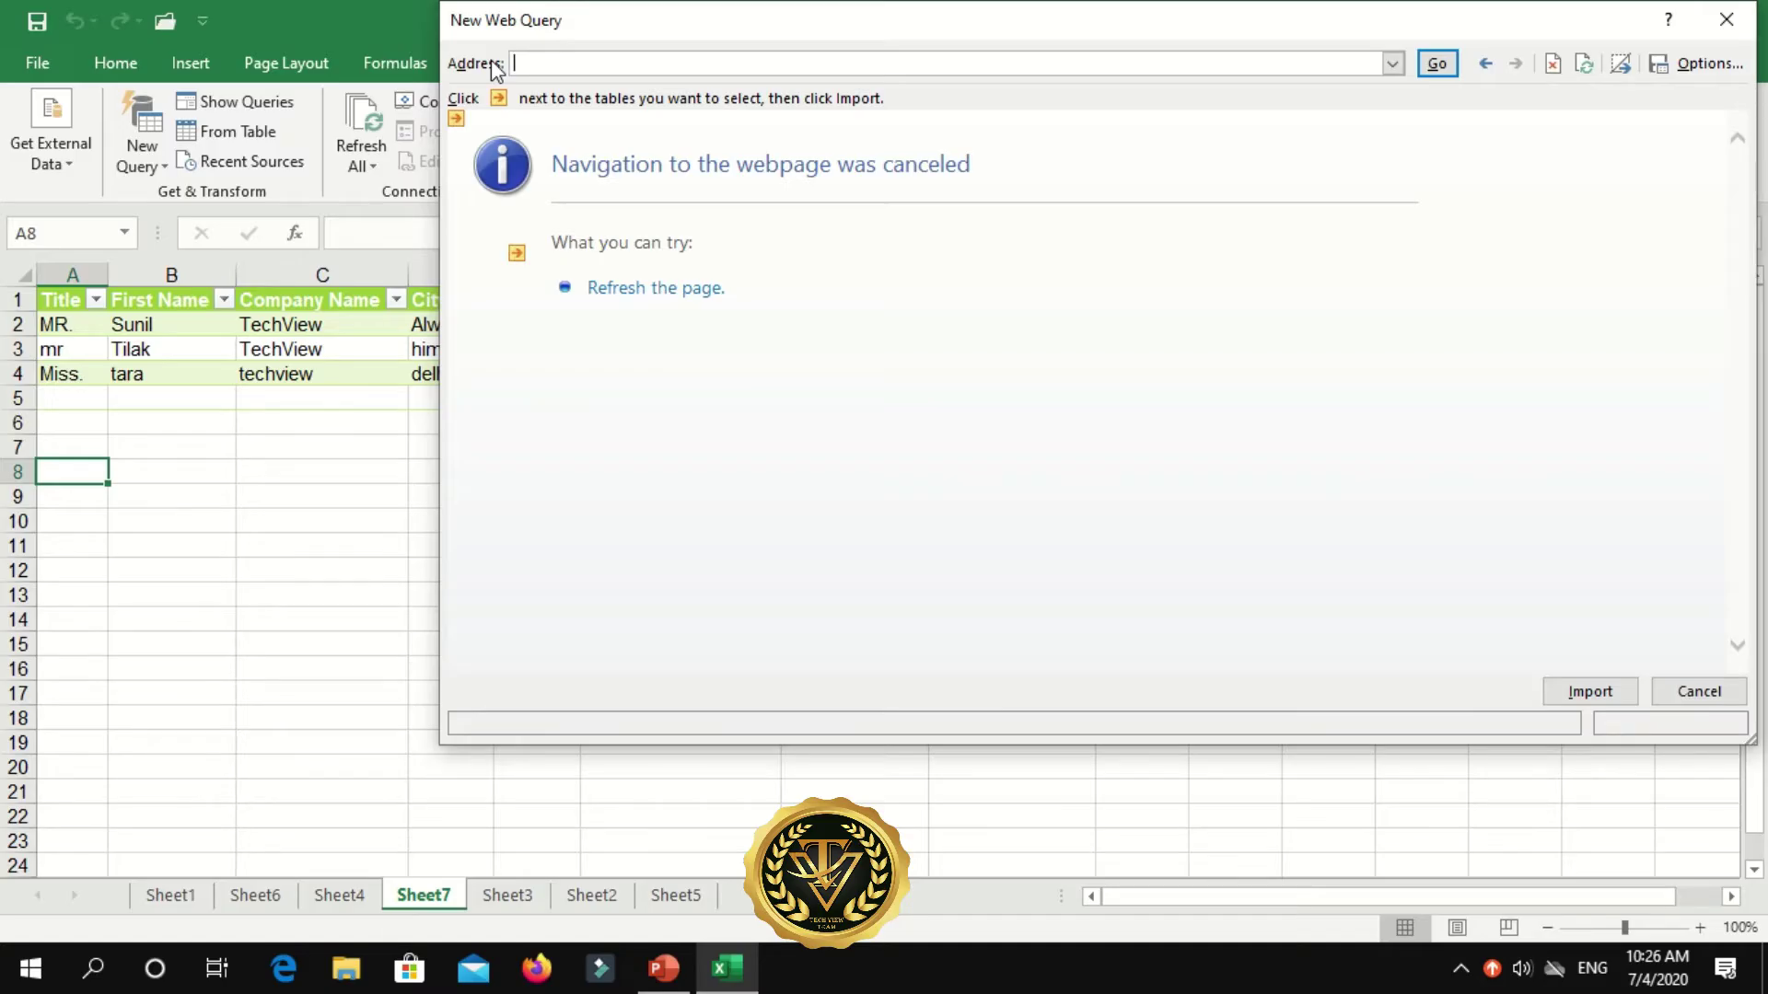
text(https://www.techviewteam.com)
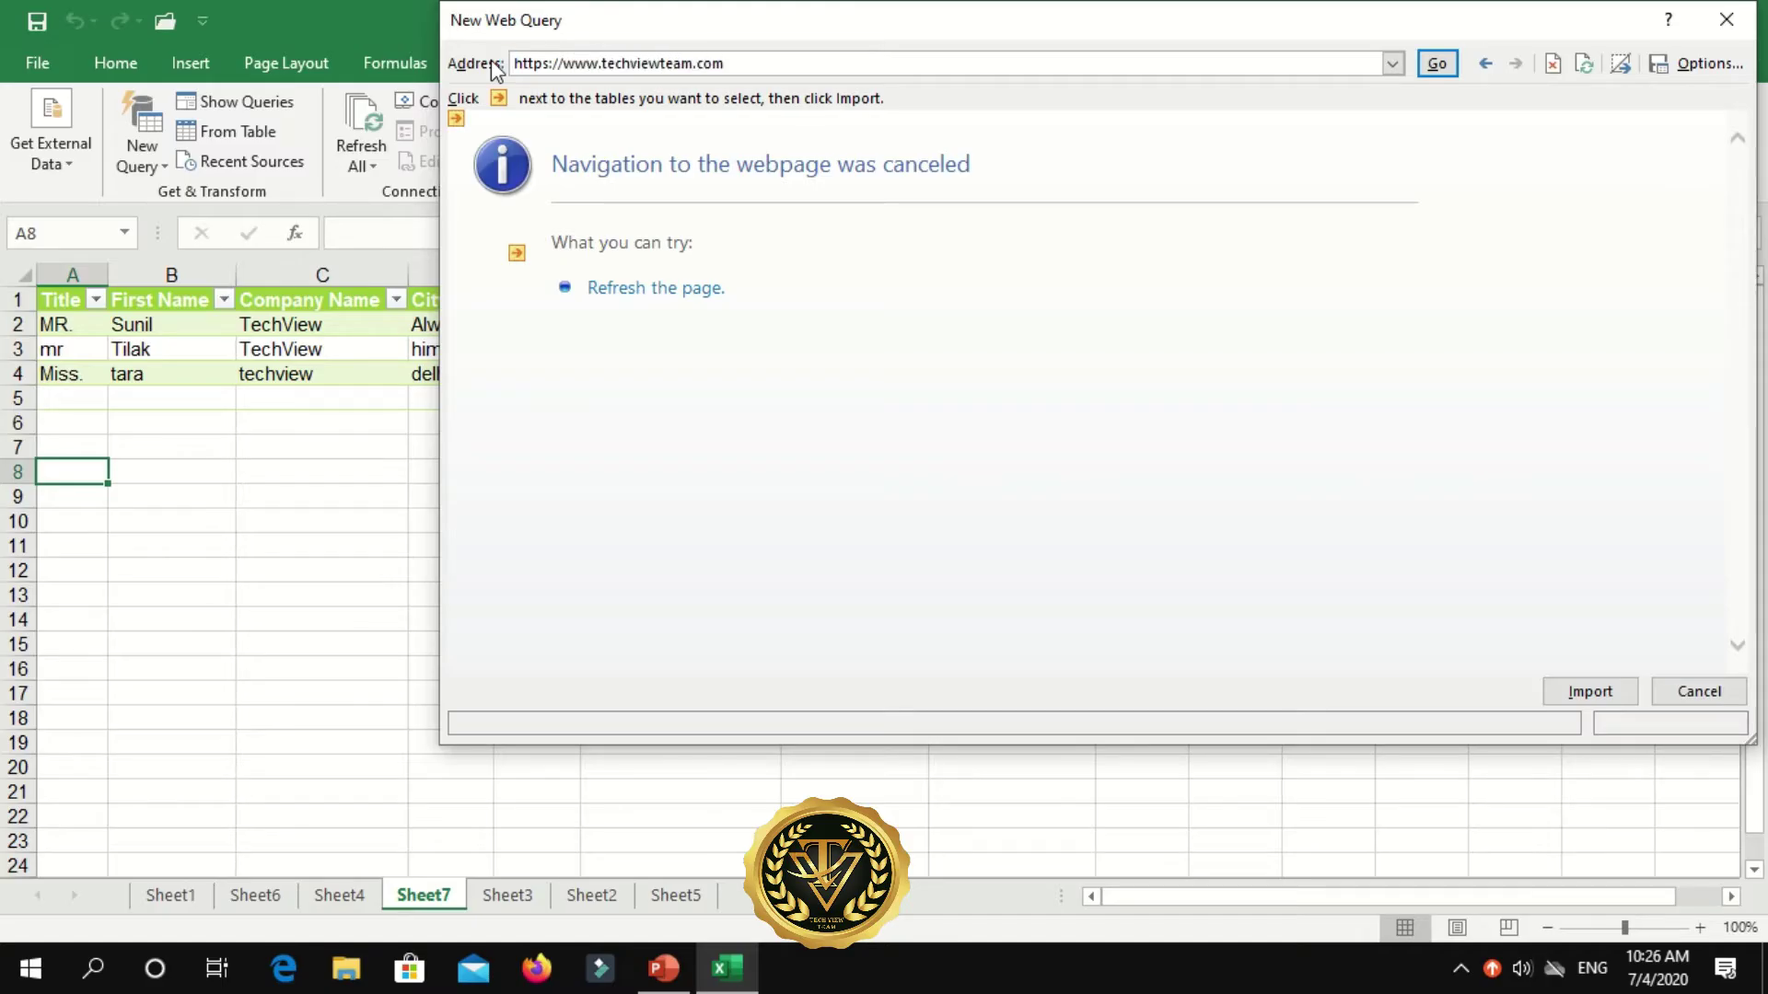
click(1427, 65)
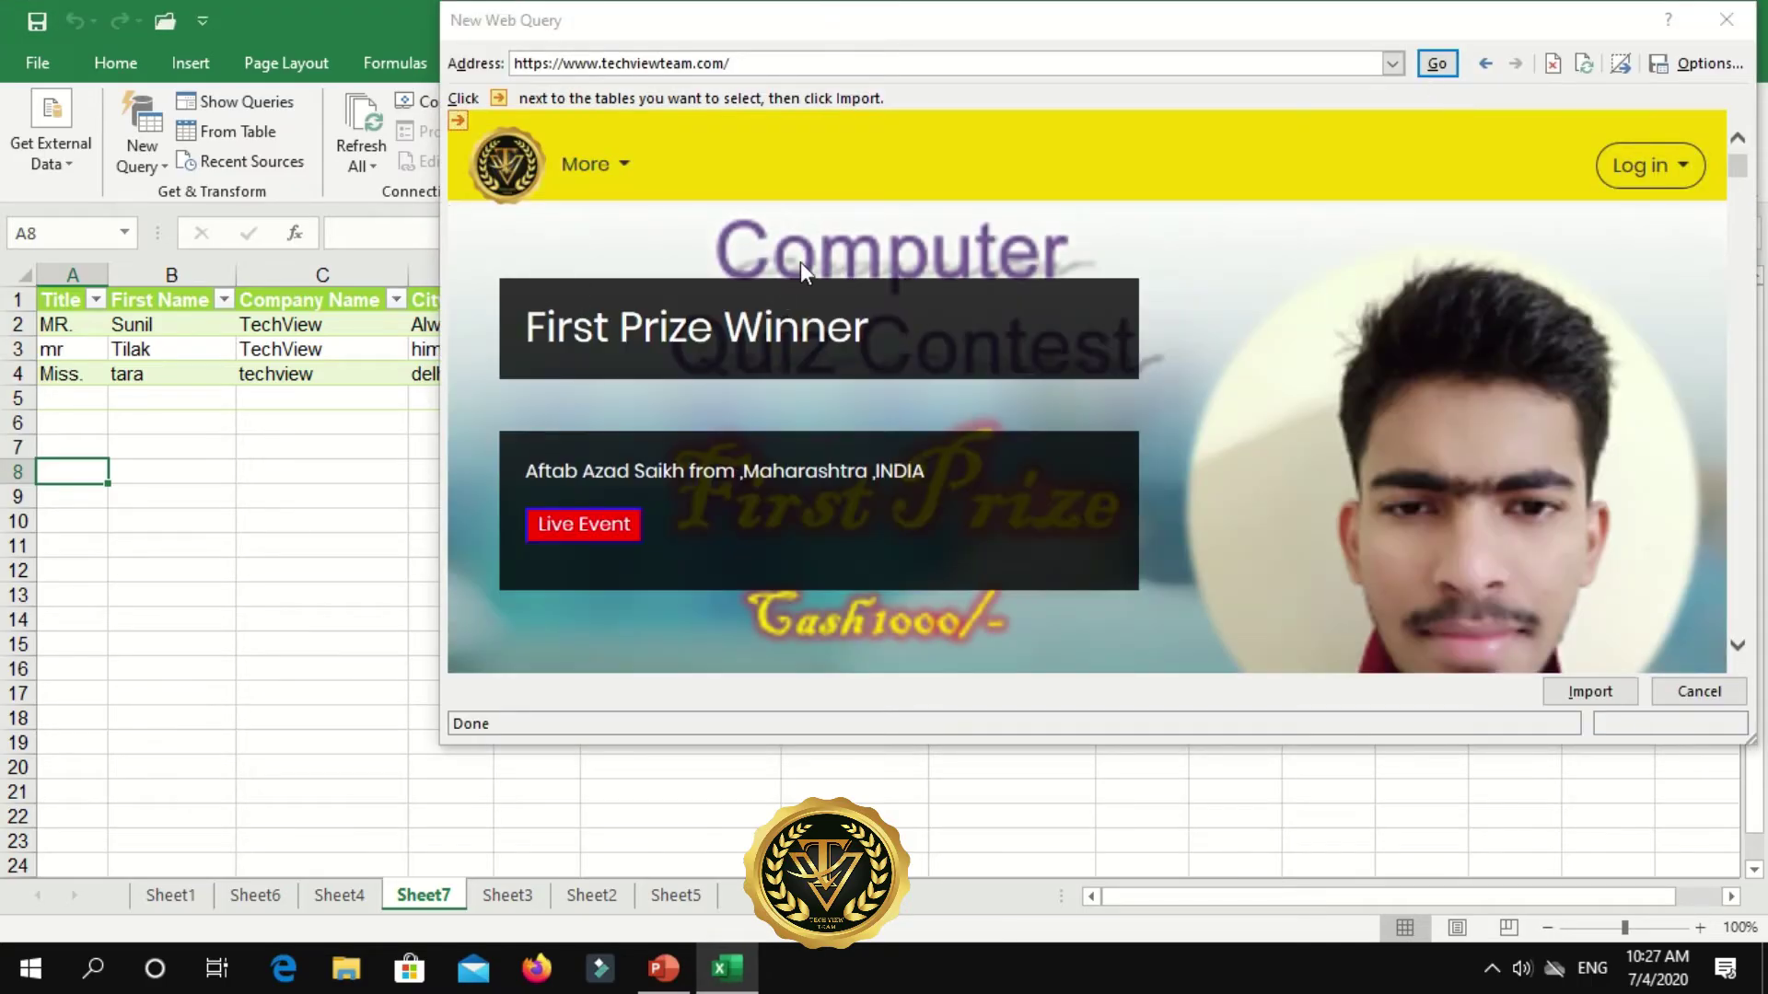
- Mark the entire techviewteam page with the yellow arrow and import it
scroll(848, 439, down, 4)
scroll(866, 442, down, 5)
scroll(898, 516, down, 3)
scroll(916, 548, up, 5)
scroll(934, 520, up, 3)
scroll(940, 515, down, 5)
scroll(947, 513, down, 4)
scroll(955, 540, down, 3)
scroll(955, 584, down, 3)
scroll(773, 322, up, 5)
scroll(636, 222, up, 5)
scroll(636, 222, up, 5)
scroll(636, 223, up, 5)
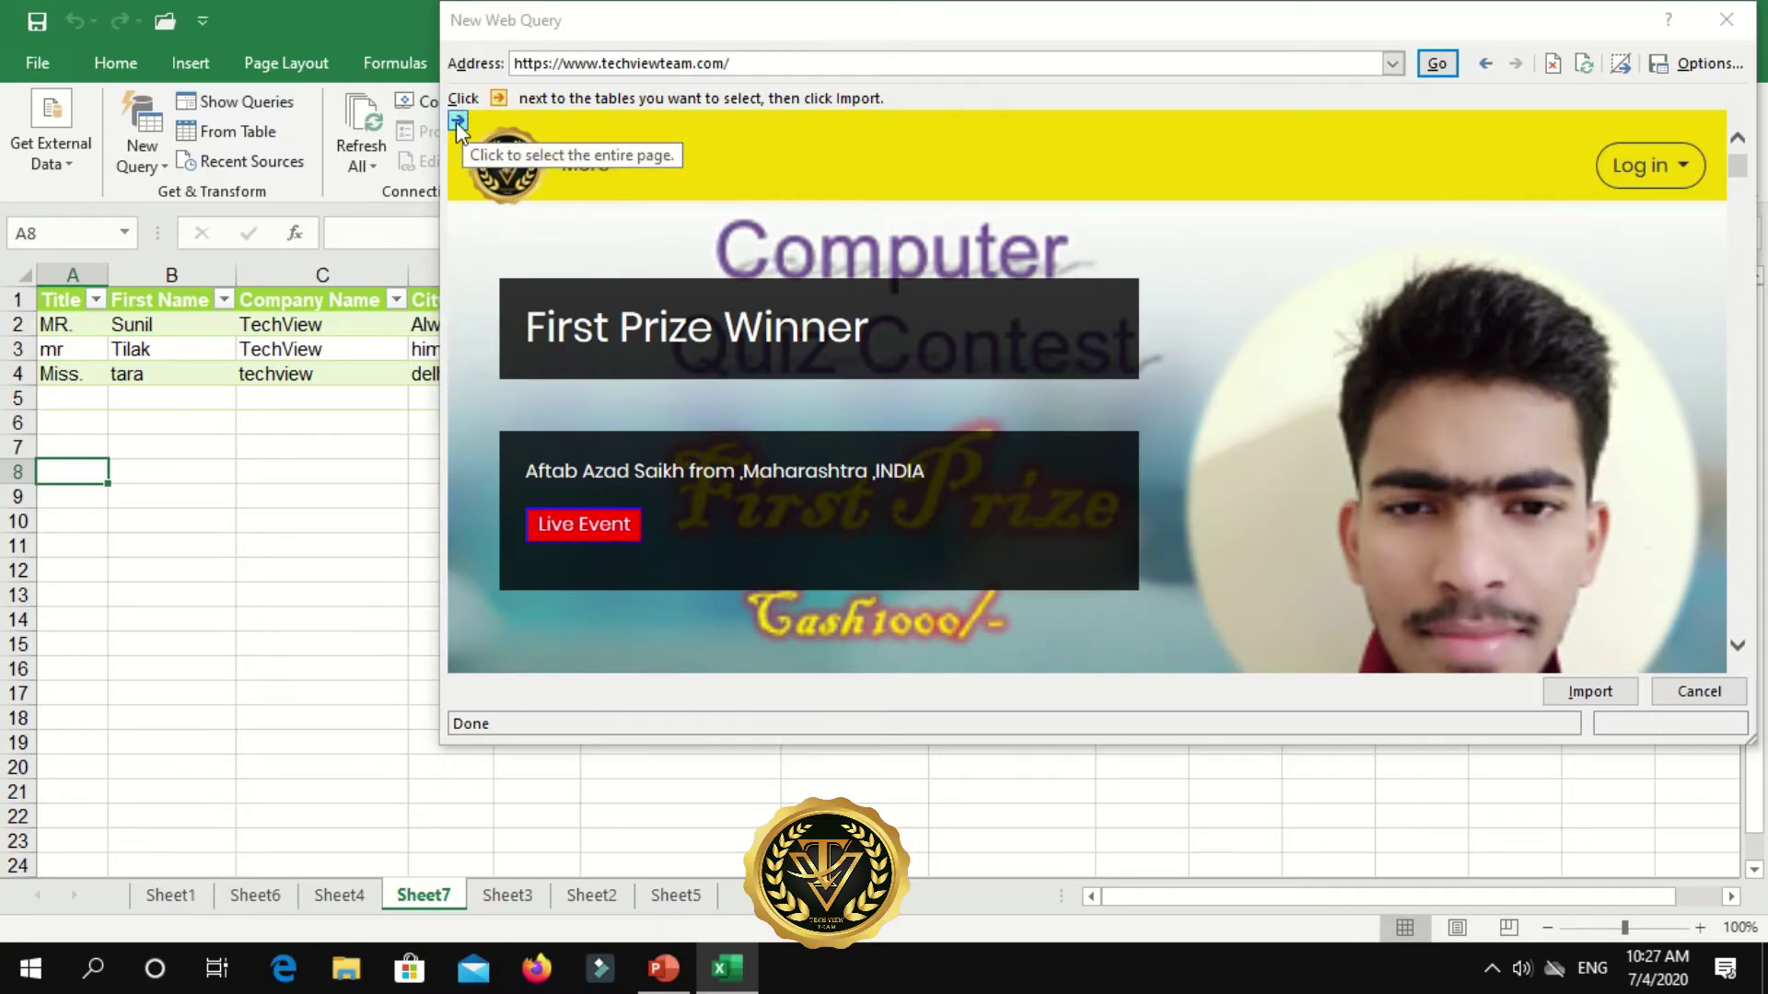
click(456, 122)
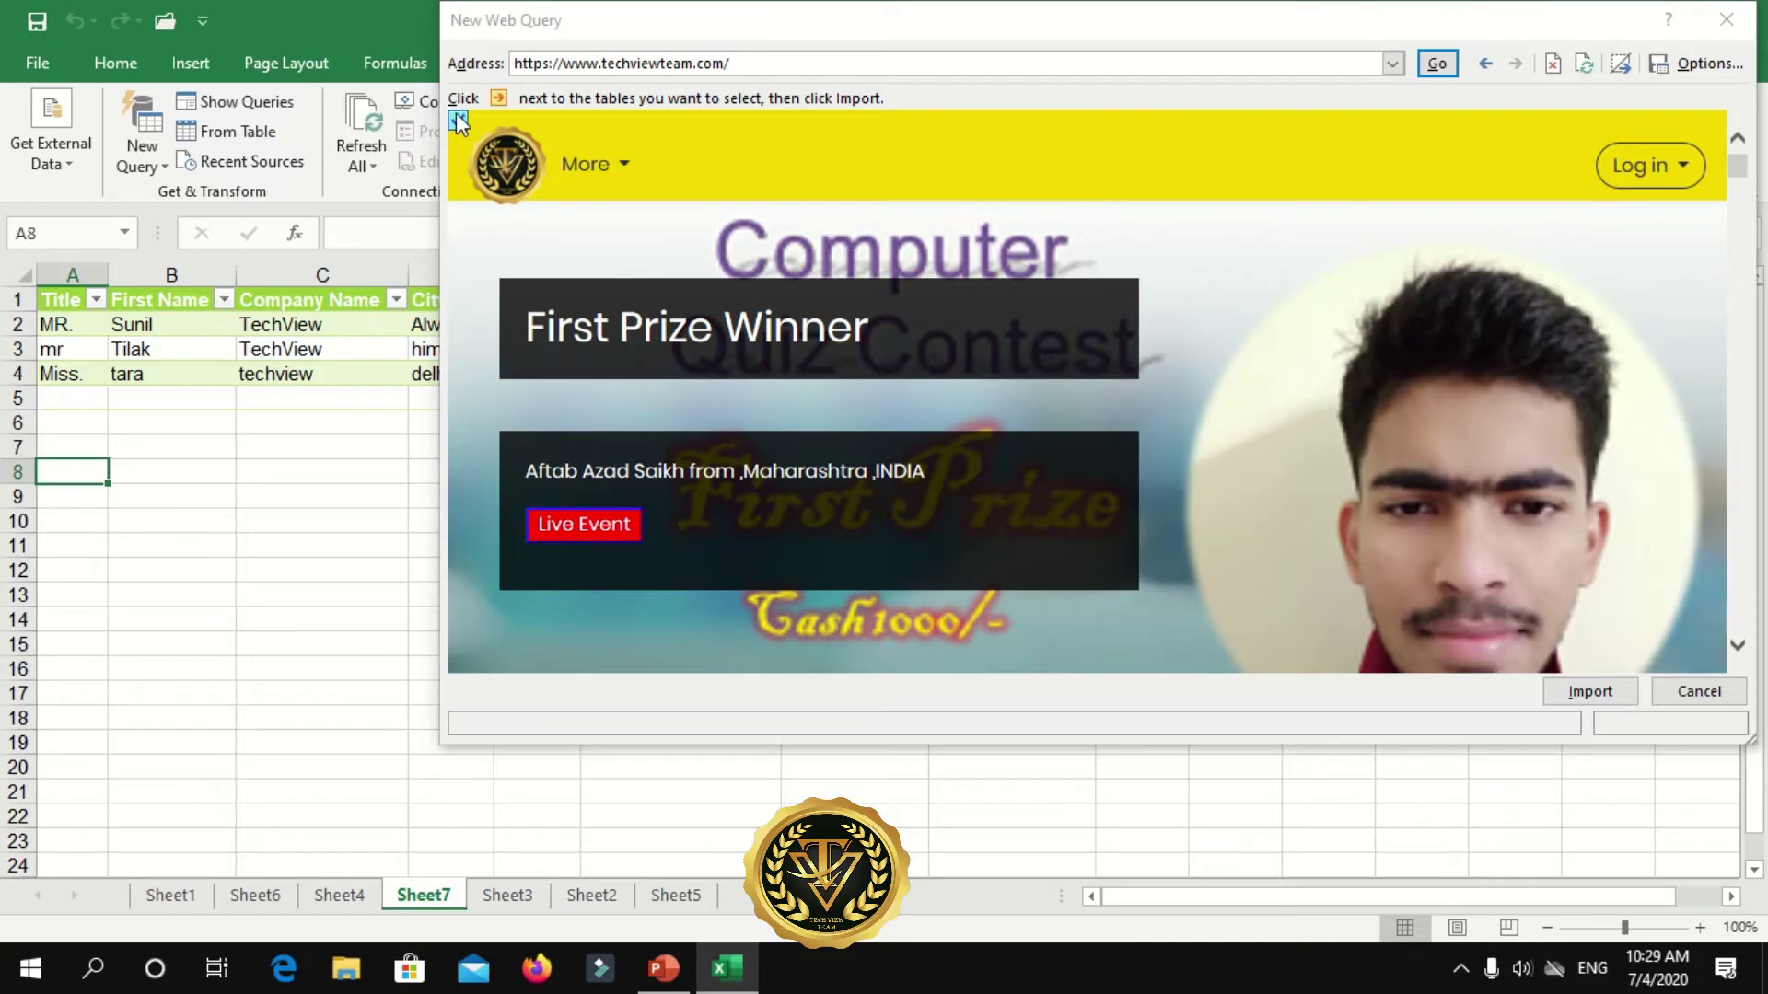
click(1601, 695)
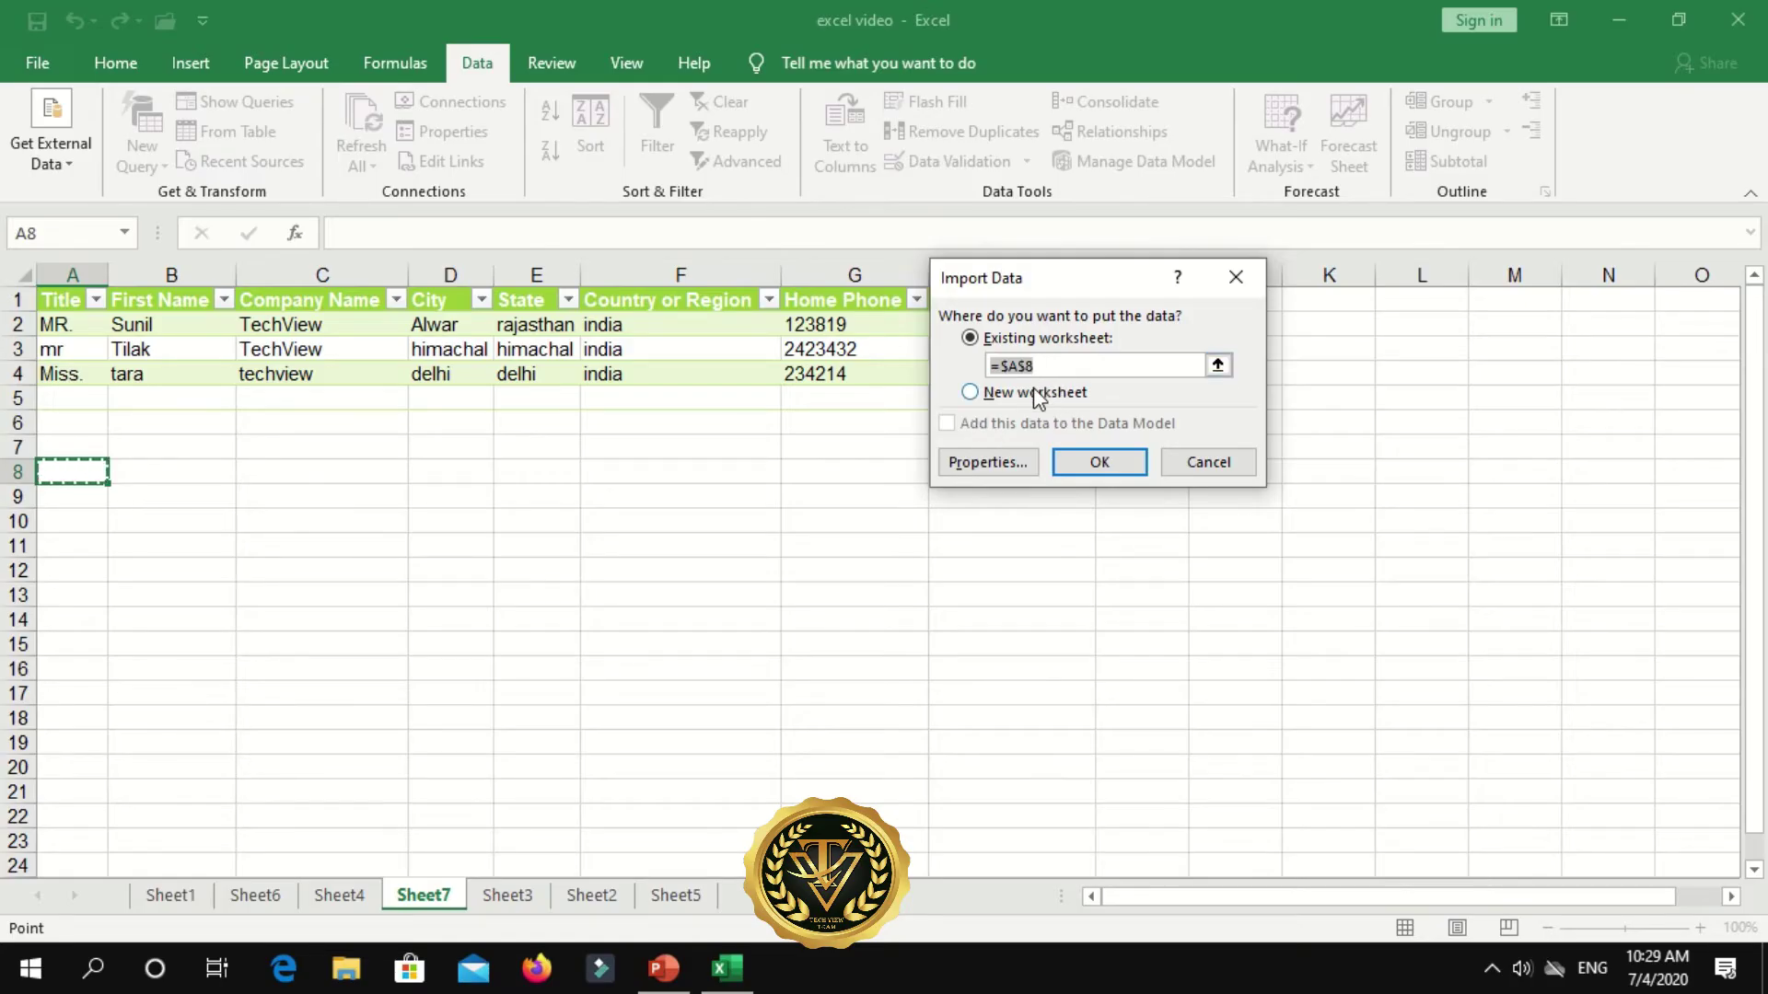
- Place the web data at A8, then select cell A204 showing 13715 under Numbers
click(1101, 463)
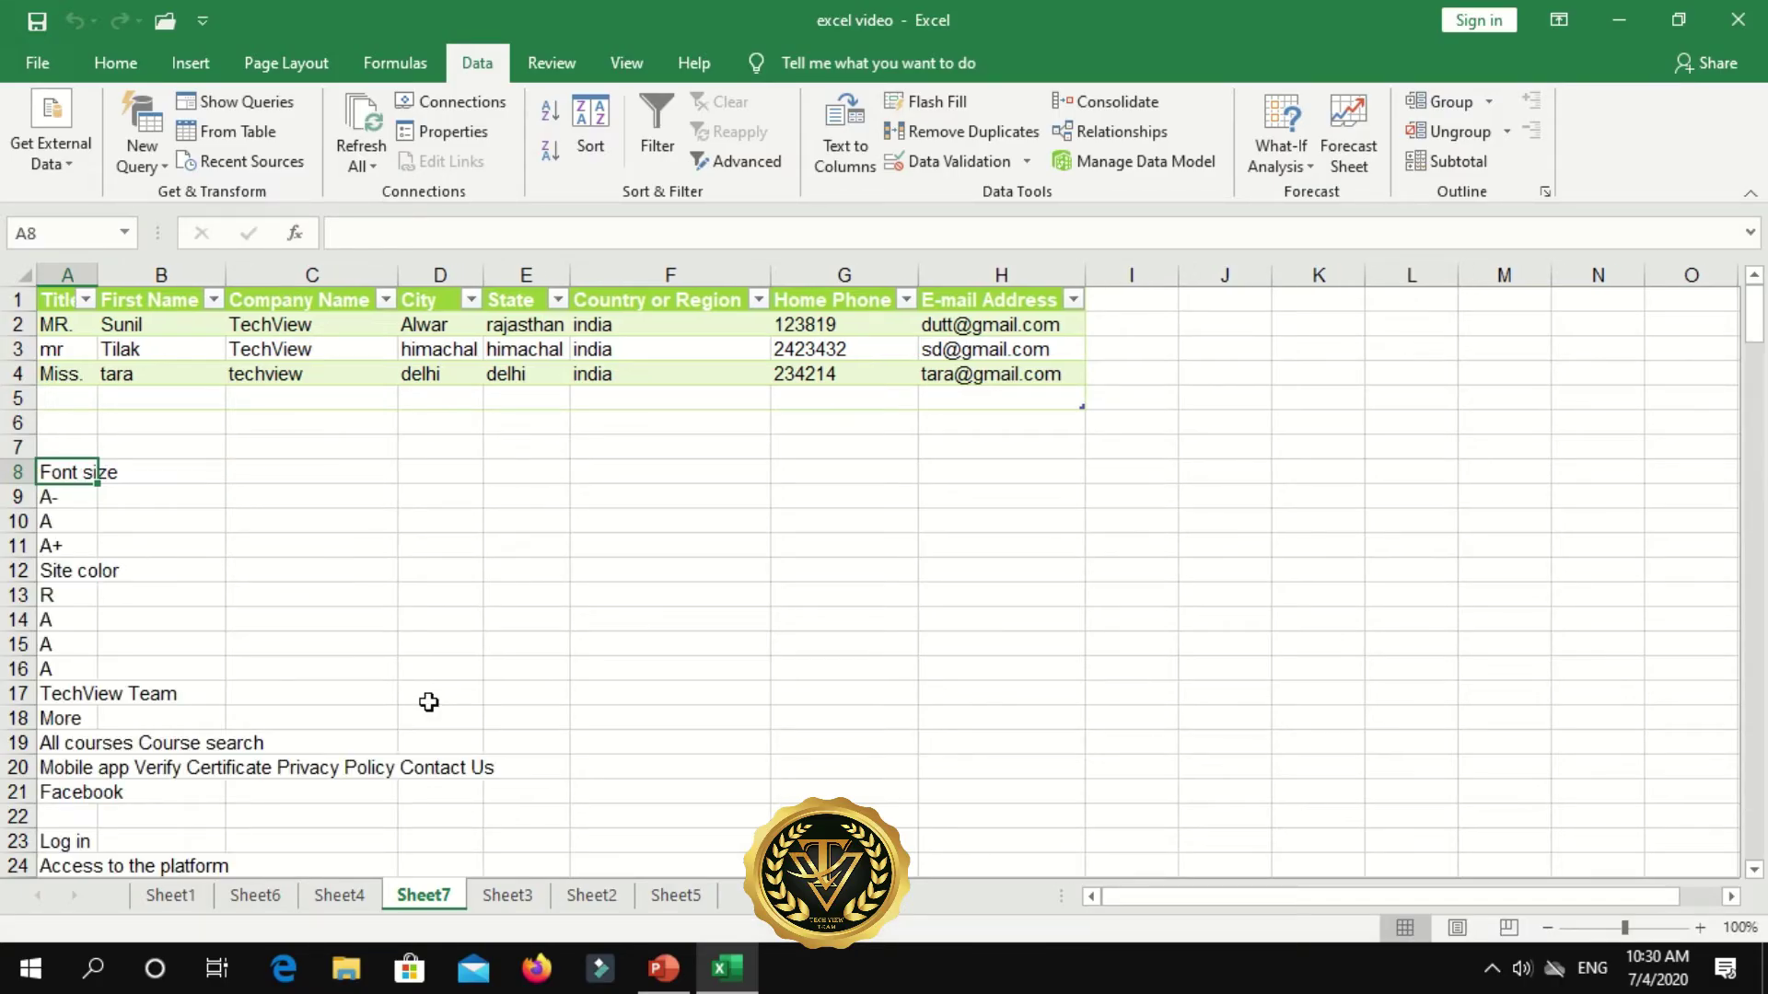
scroll(153, 724, down, 1)
scroll(154, 725, down, 5)
scroll(130, 694, down, 2)
scroll(130, 694, down, 3)
scroll(92, 644, down, 4)
scroll(61, 583, down, 4)
scroll(71, 580, down, 3)
scroll(67, 580, down, 4)
scroll(71, 580, down, 4)
scroll(71, 580, down, 5)
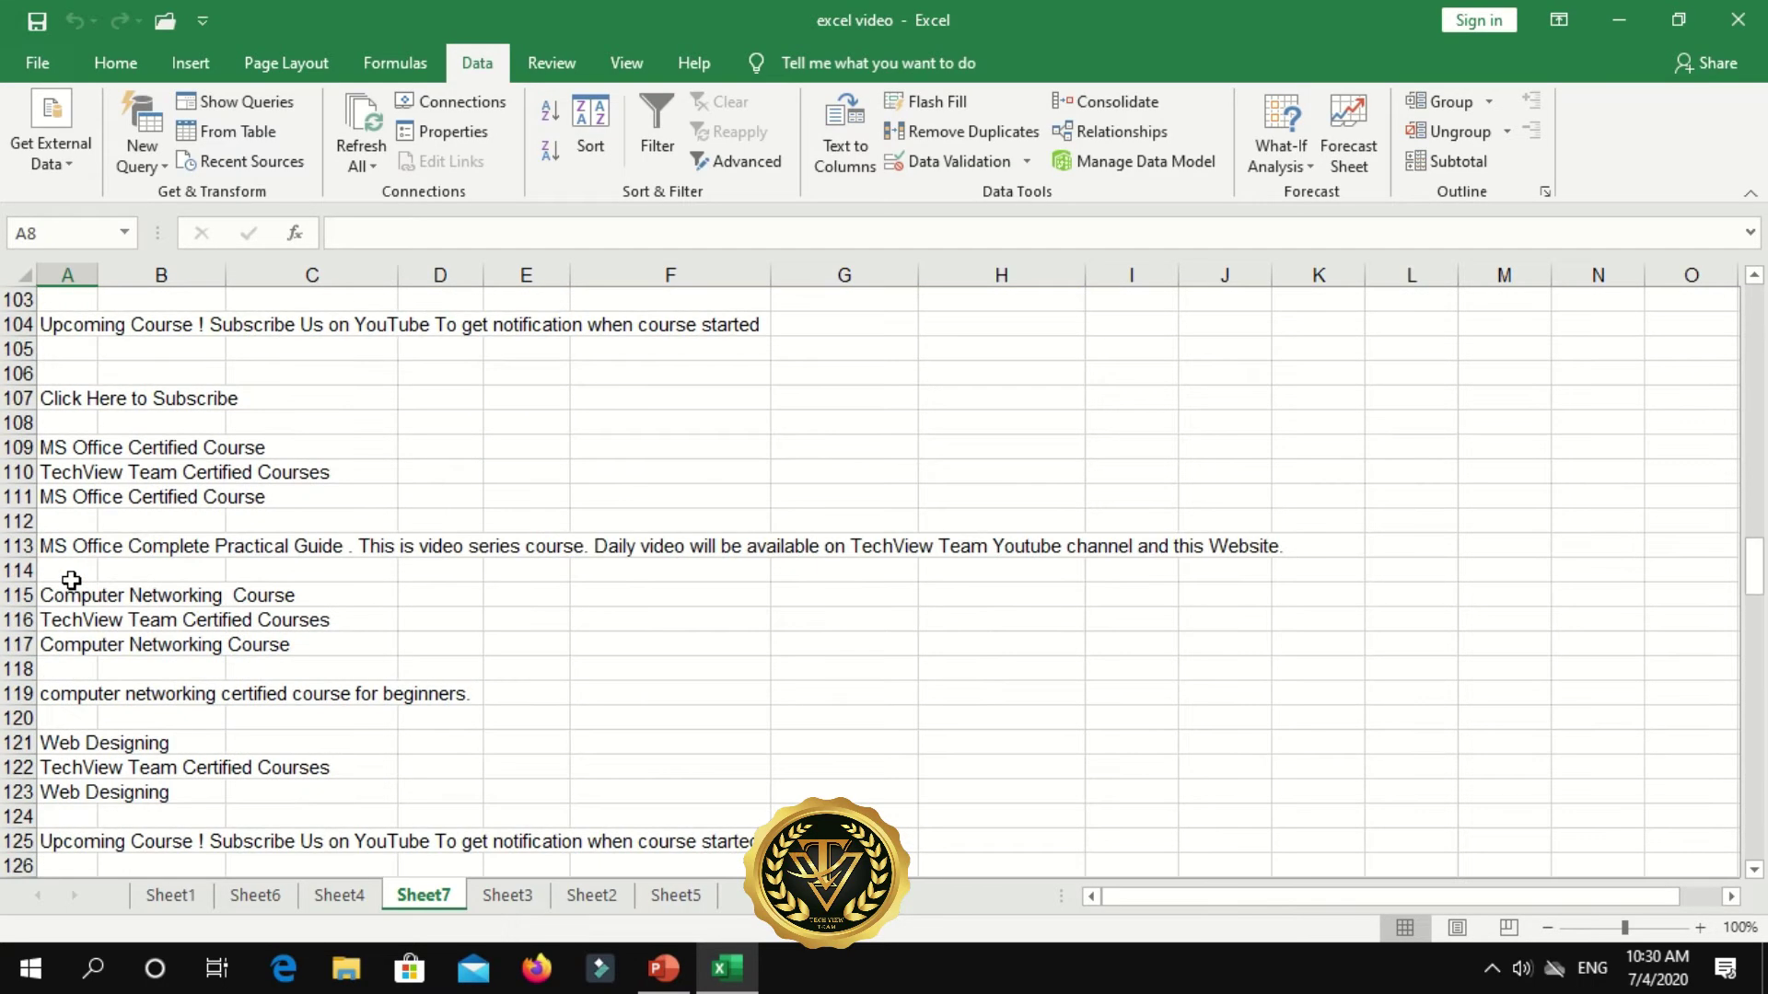
scroll(67, 576, down, 6)
scroll(92, 589, down, 5)
scroll(146, 612, down, 5)
scroll(143, 619, down, 6)
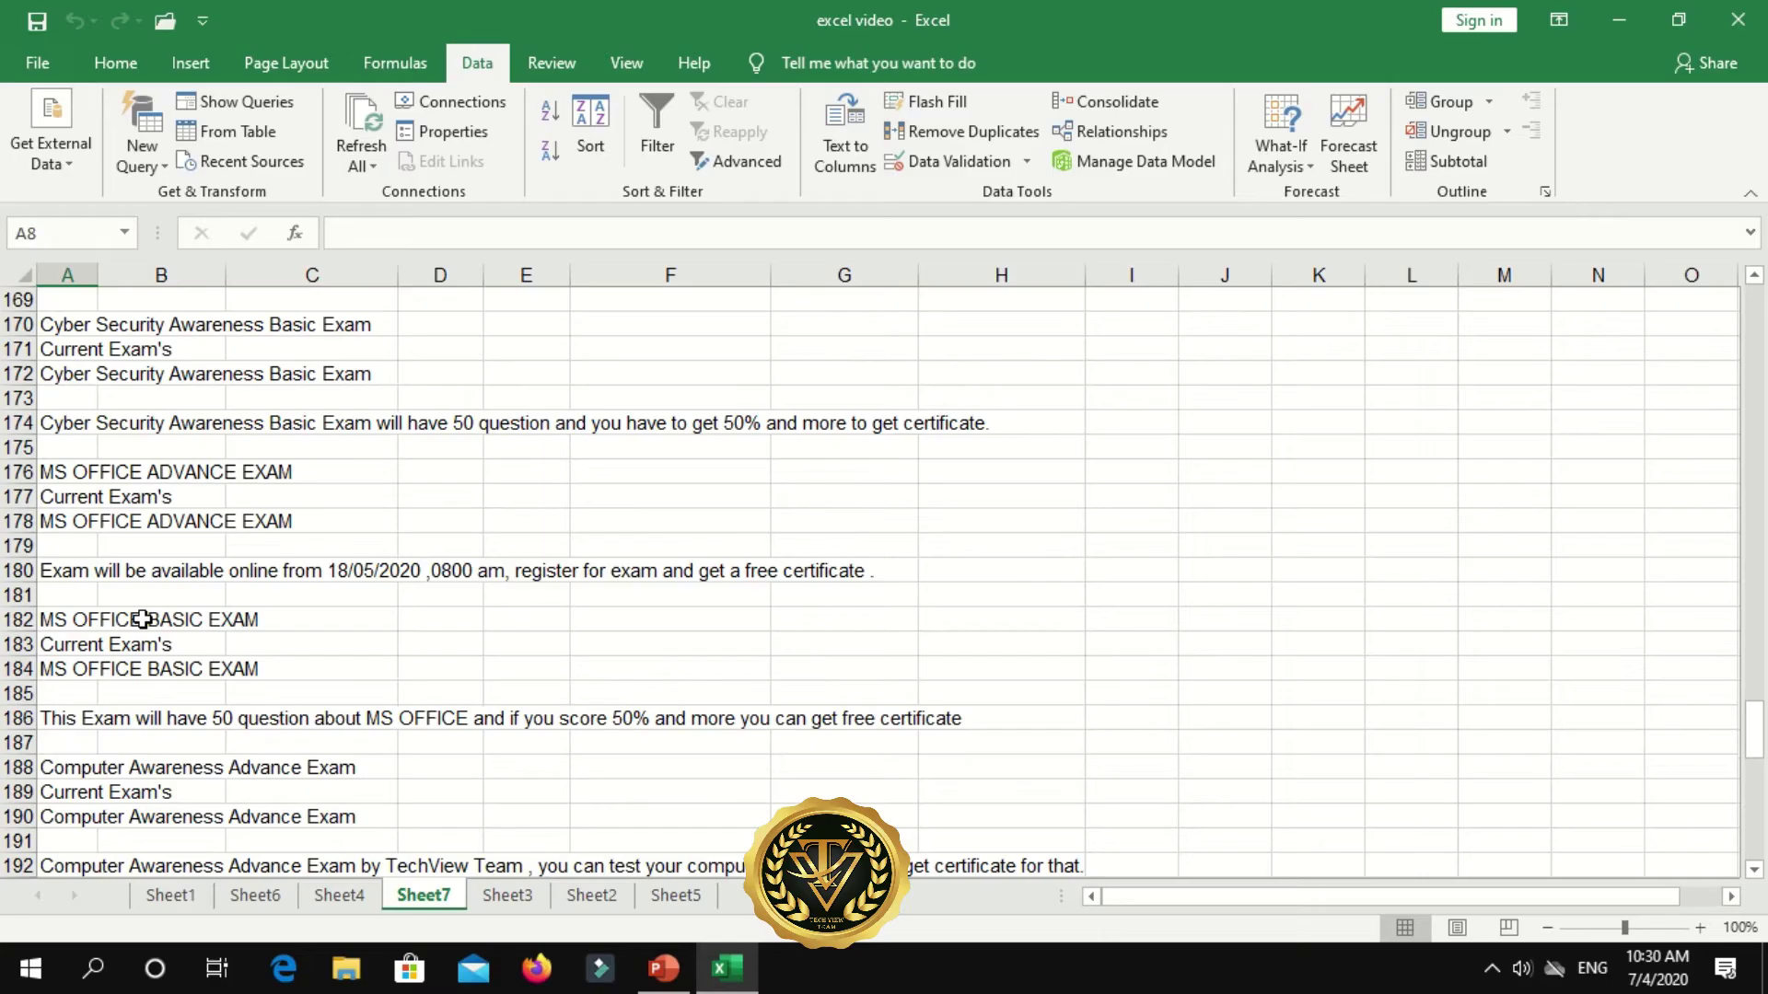
scroll(143, 617, down, 6)
scroll(143, 617, down, 1)
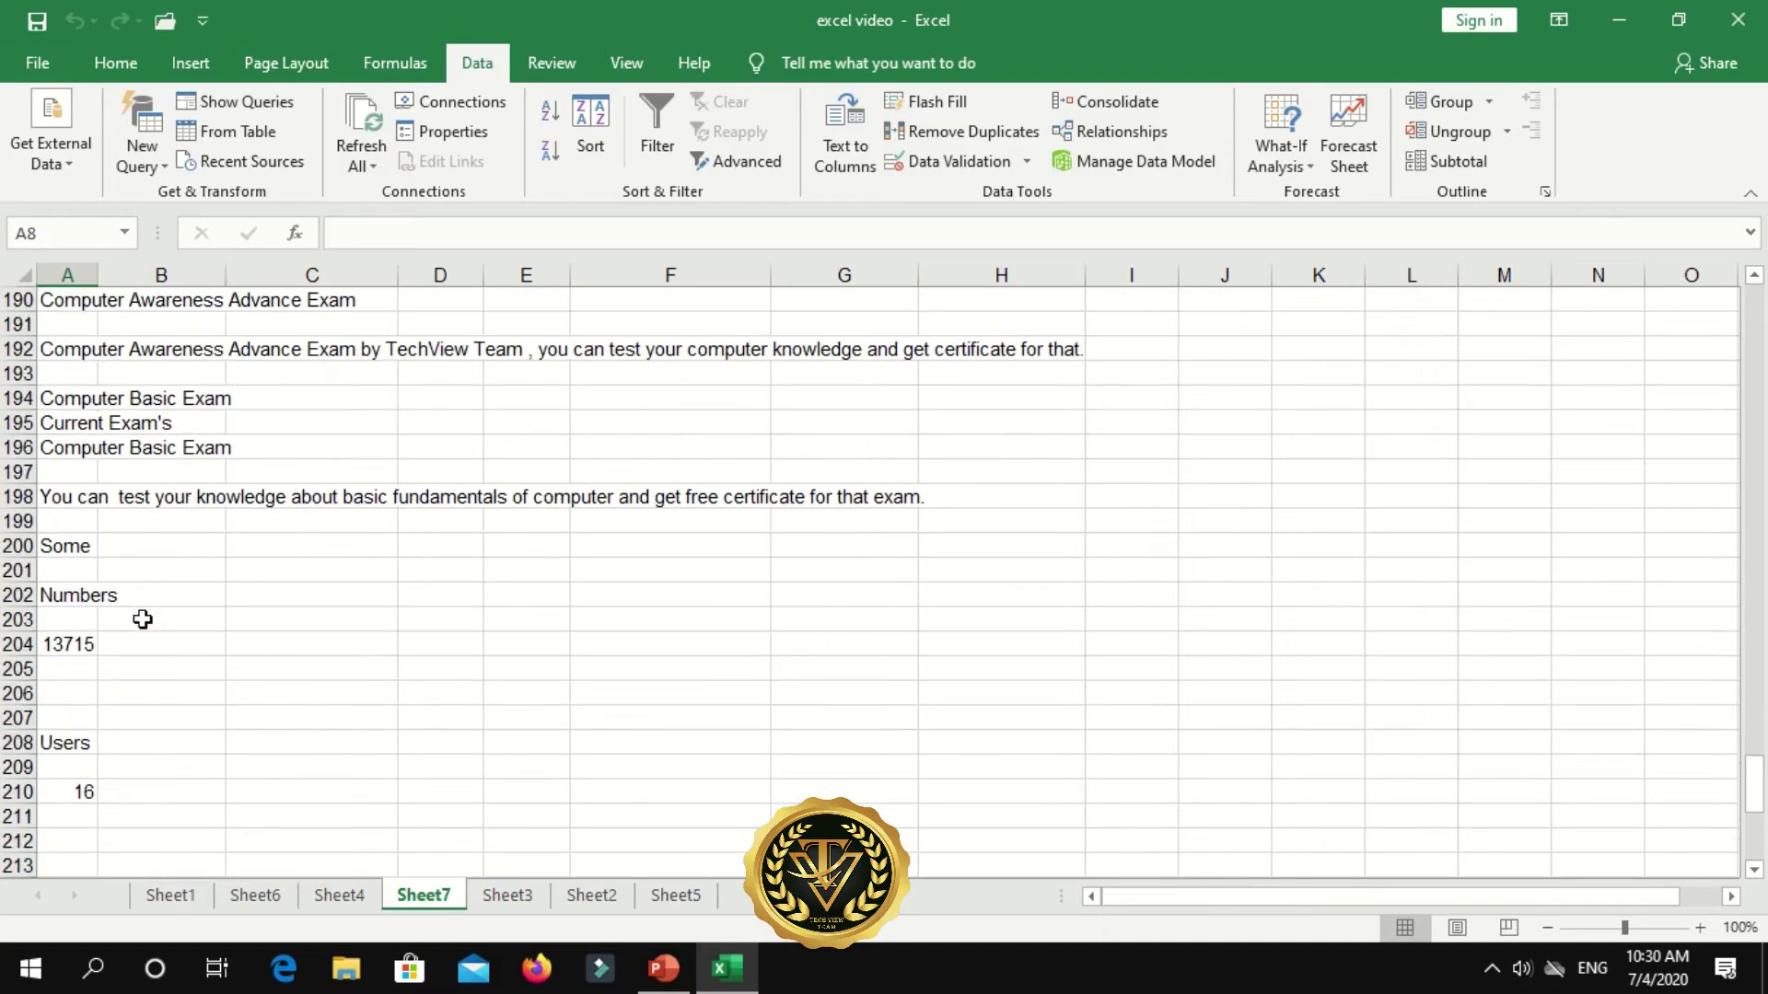
click(71, 598)
click(61, 644)
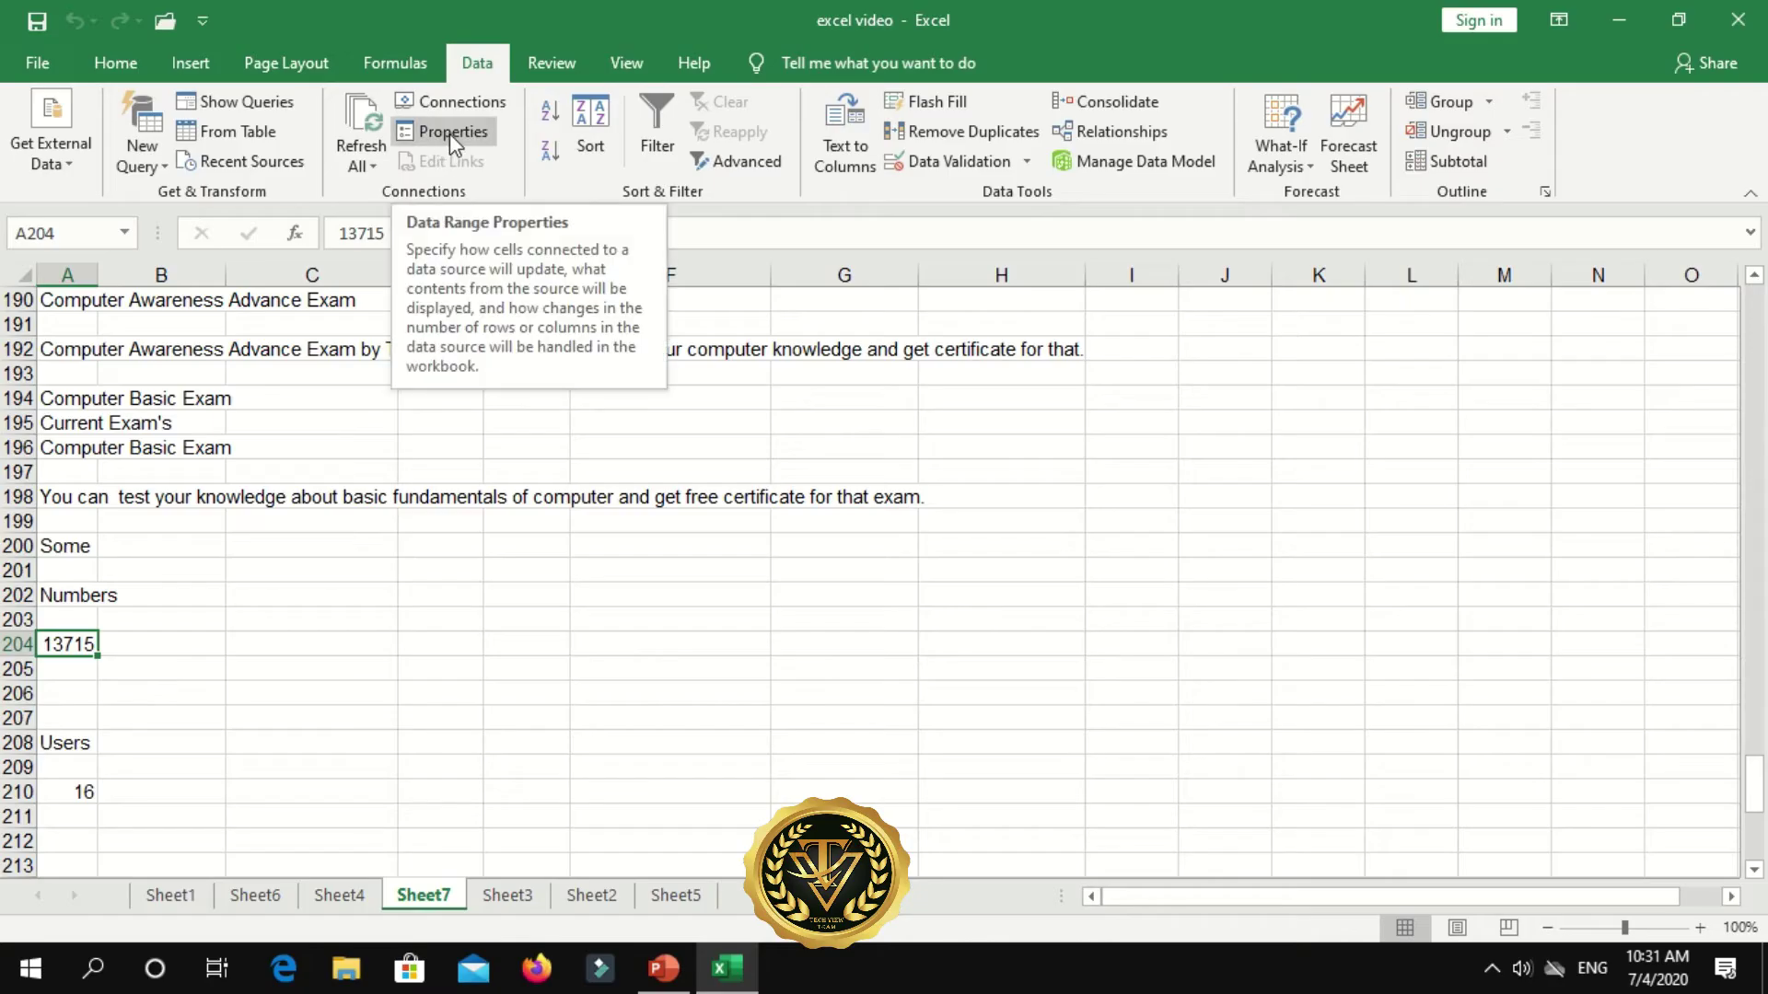
- Set the techviewteam web query's properties to refresh every 1 minute
click(646, 570)
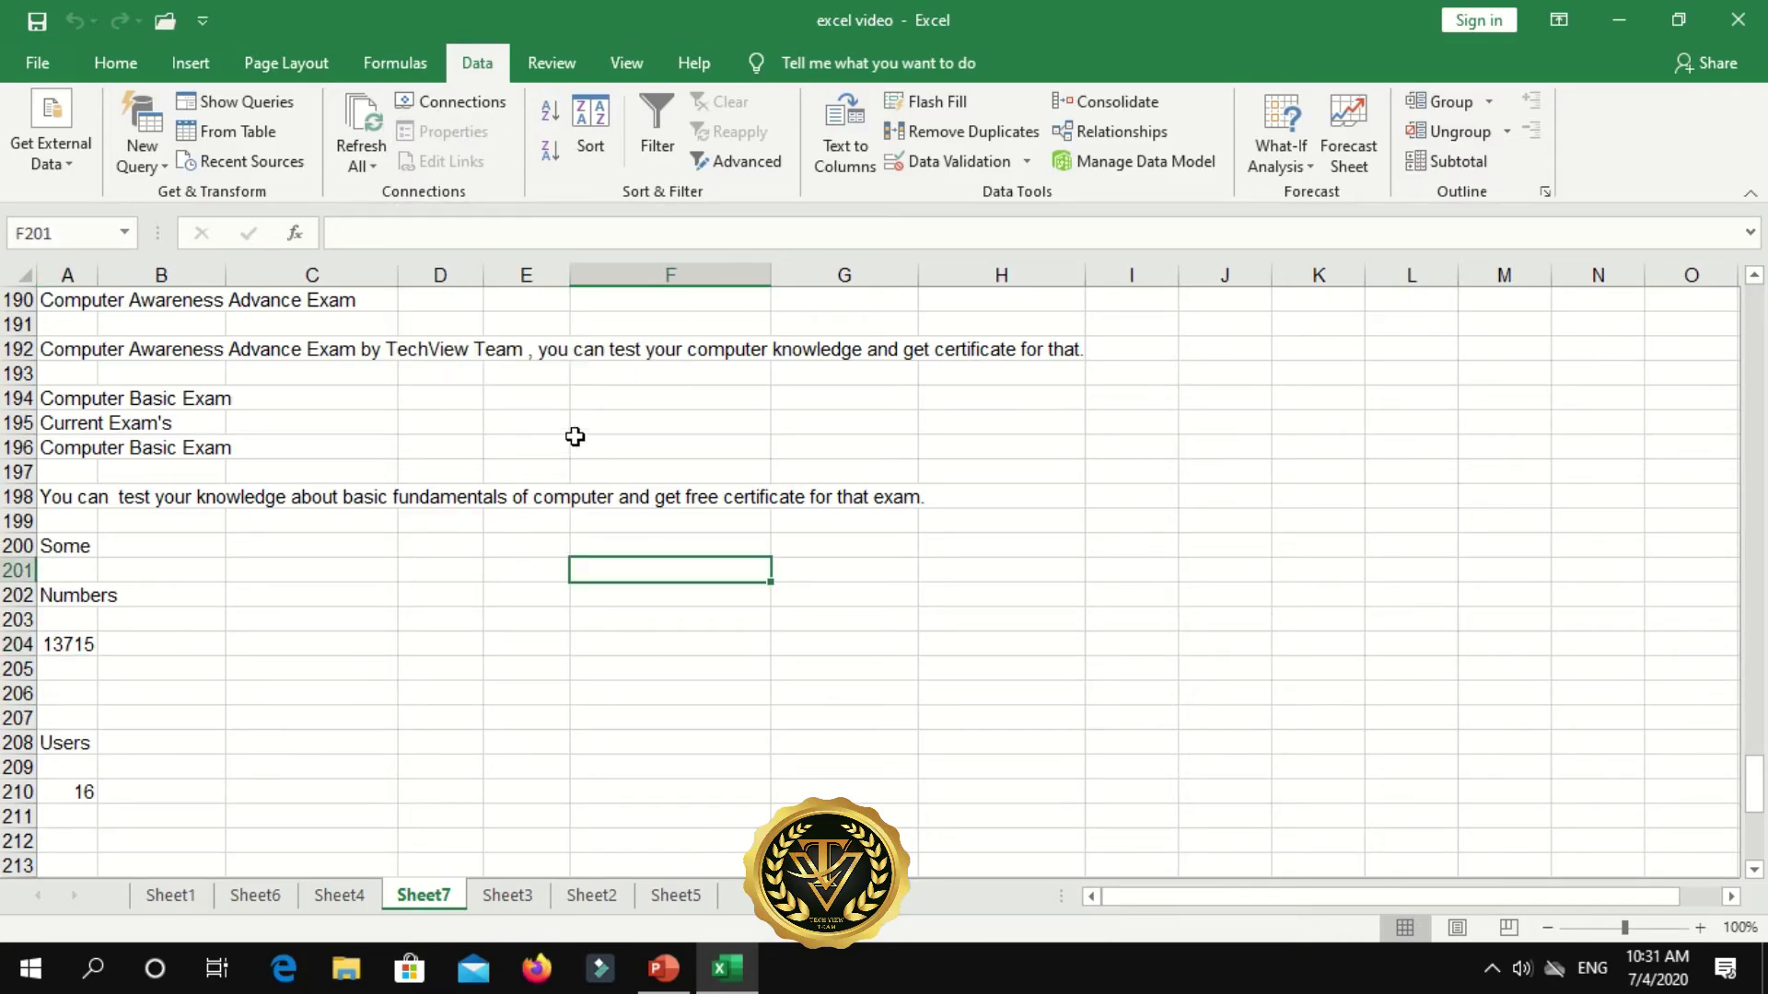
click(70, 645)
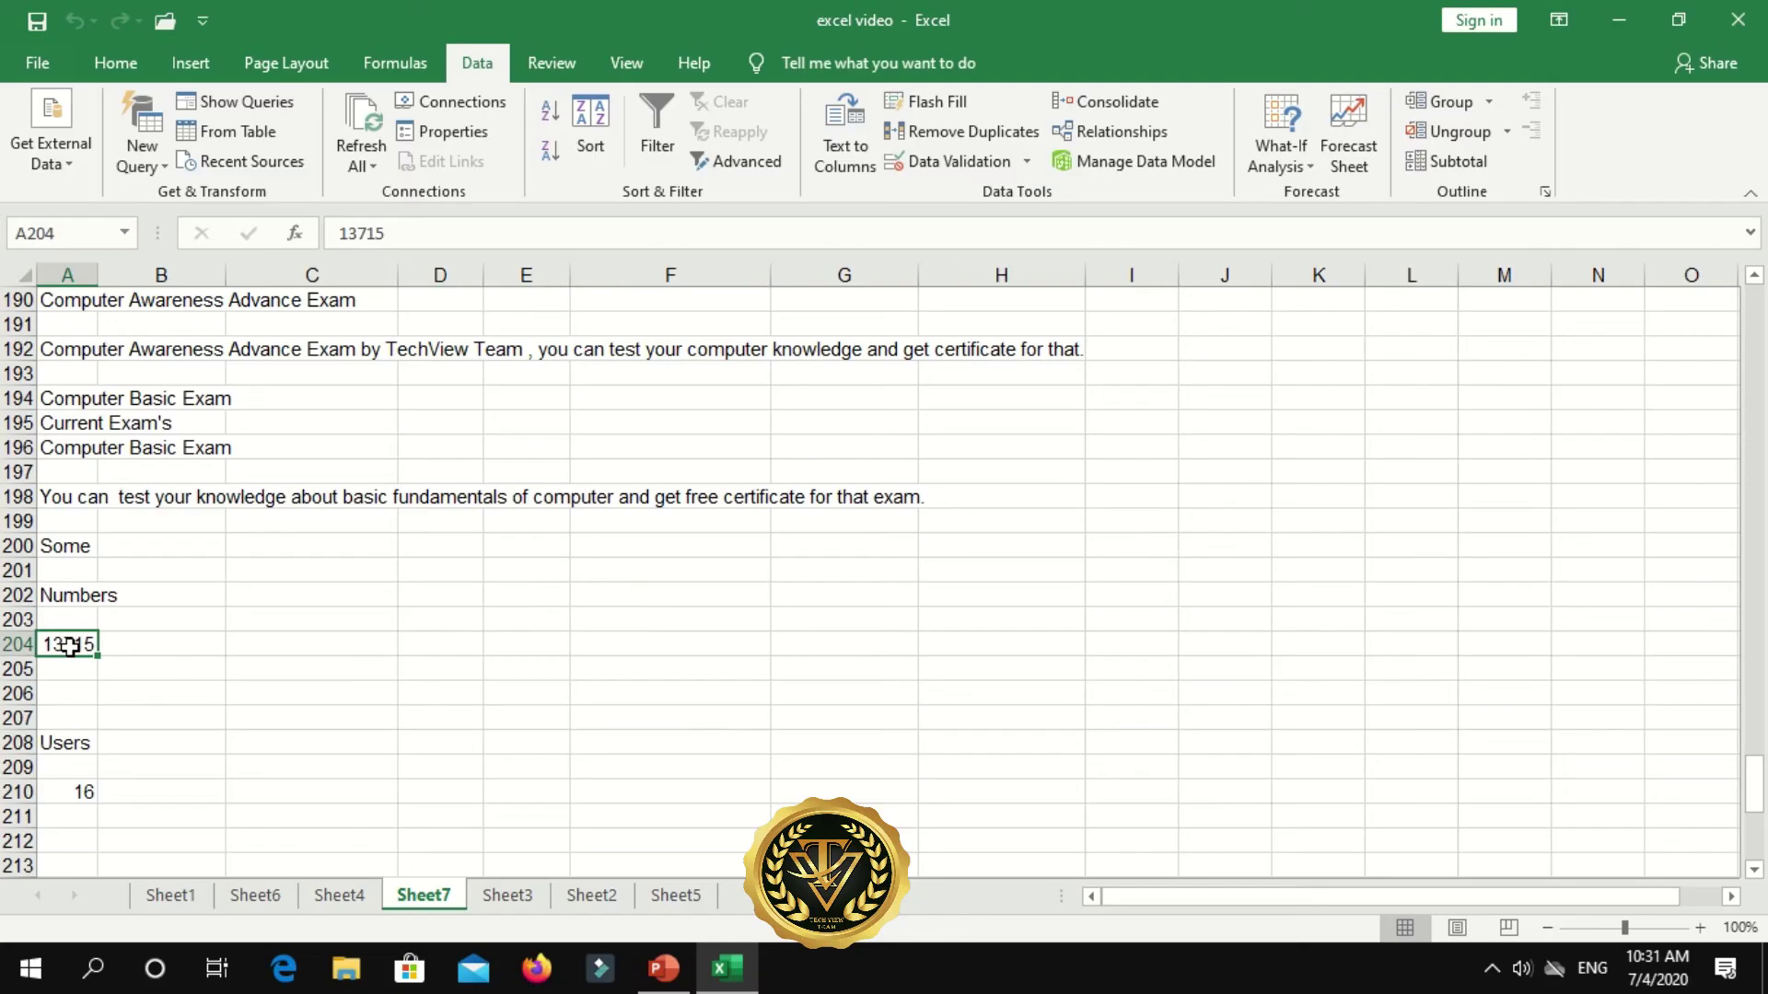
click(455, 132)
click(941, 311)
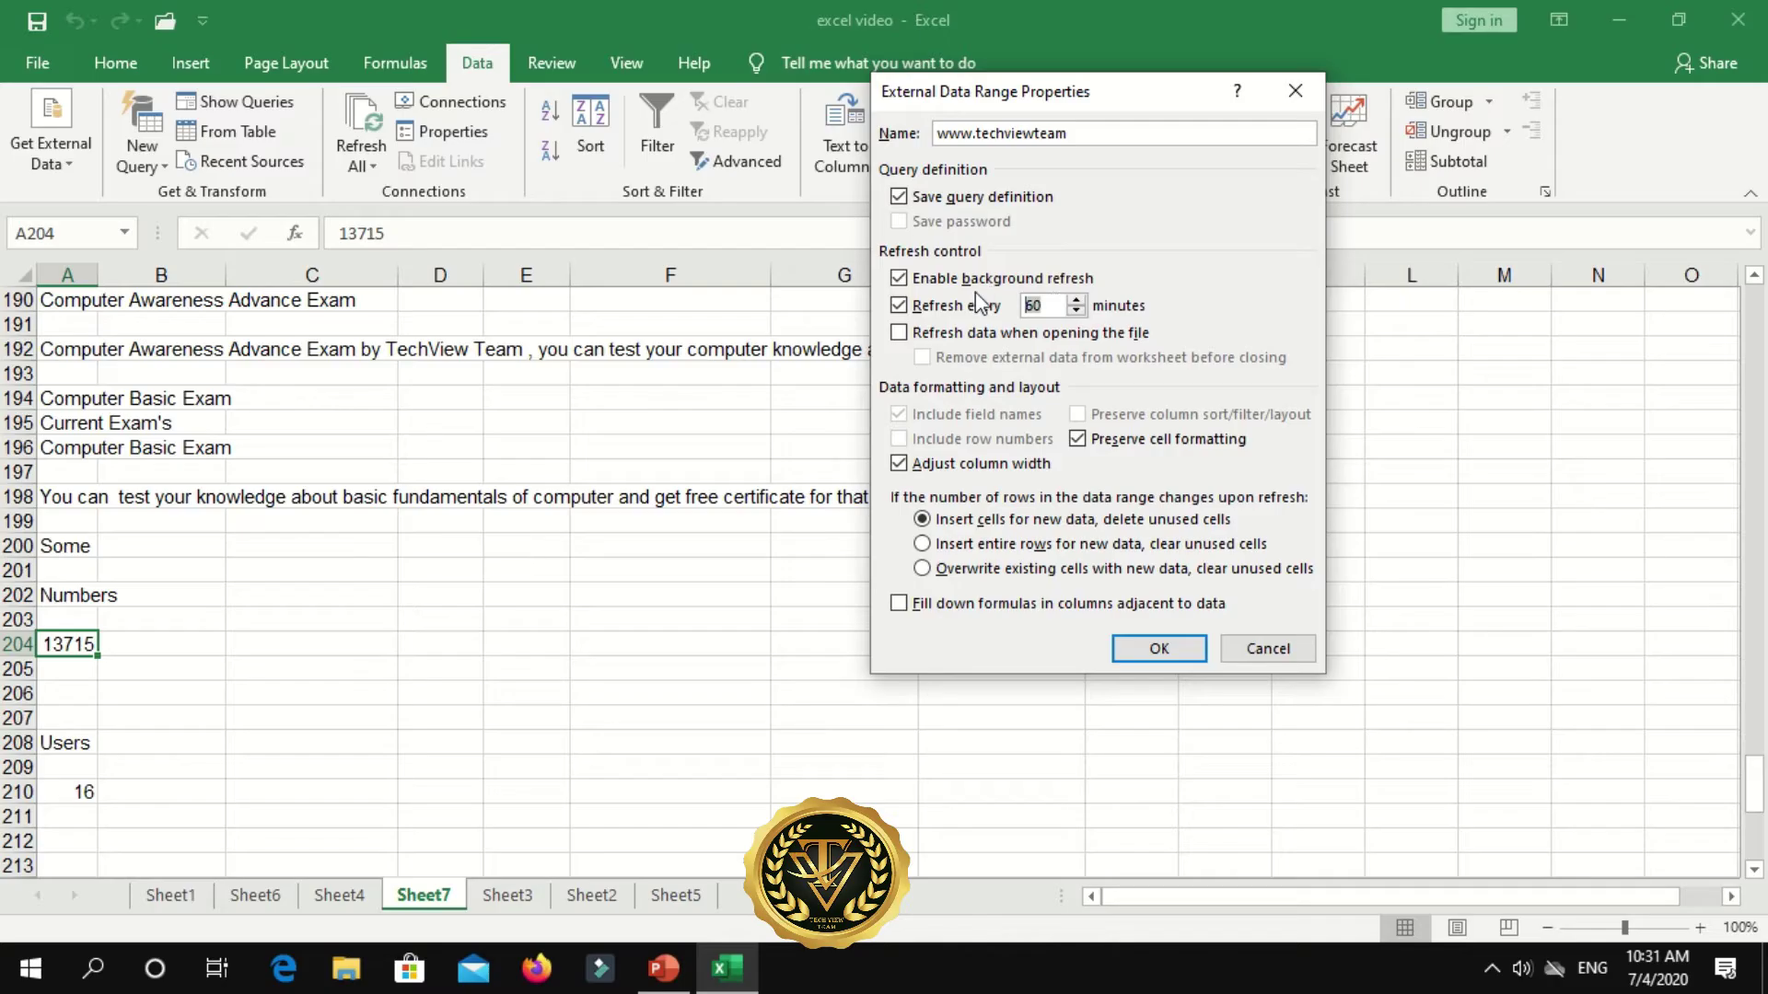
text(0)
text(.5)
key(BackSpace)
key(BackSpace)
key(BackSpace)
text(1)
click(1198, 652)
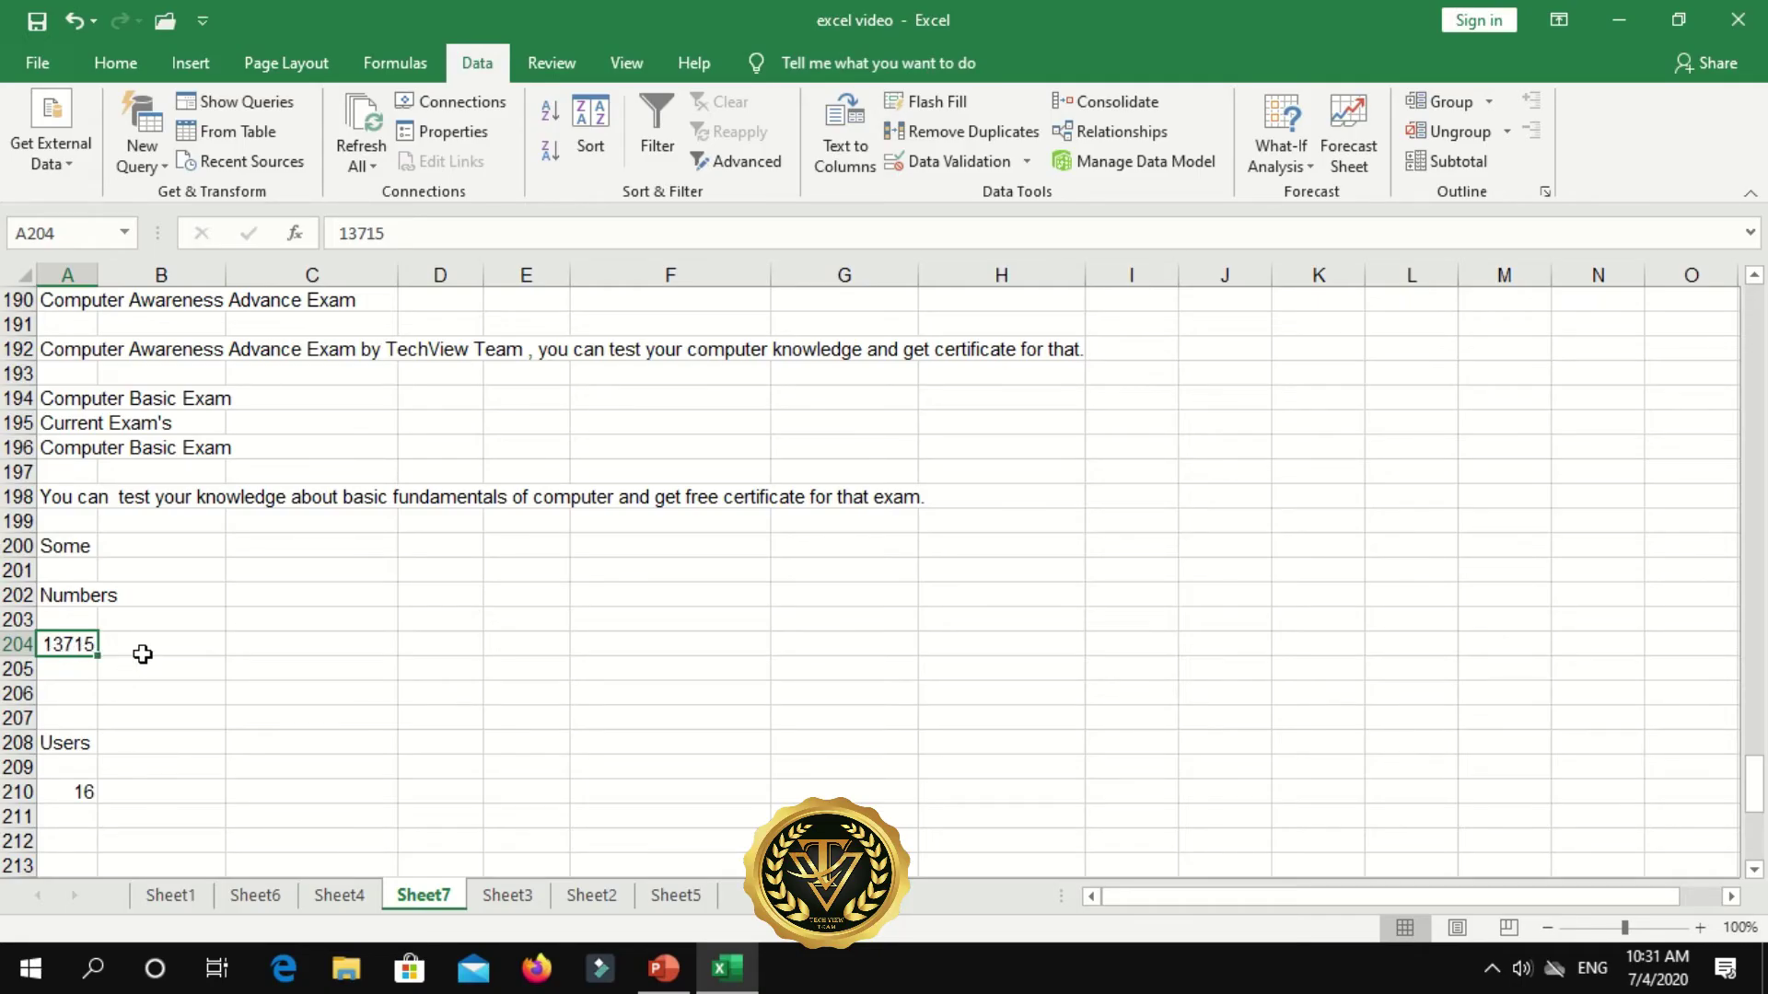
- Show the New Query menu's From Database sources, SQL Server through Teradata
scroll(142, 654, up, 5)
scroll(143, 649, up, 11)
scroll(144, 645, up, 7)
scroll(146, 642, up, 4)
scroll(145, 637, up, 6)
scroll(145, 632, up, 5)
scroll(147, 630, up, 10)
scroll(156, 626, up, 5)
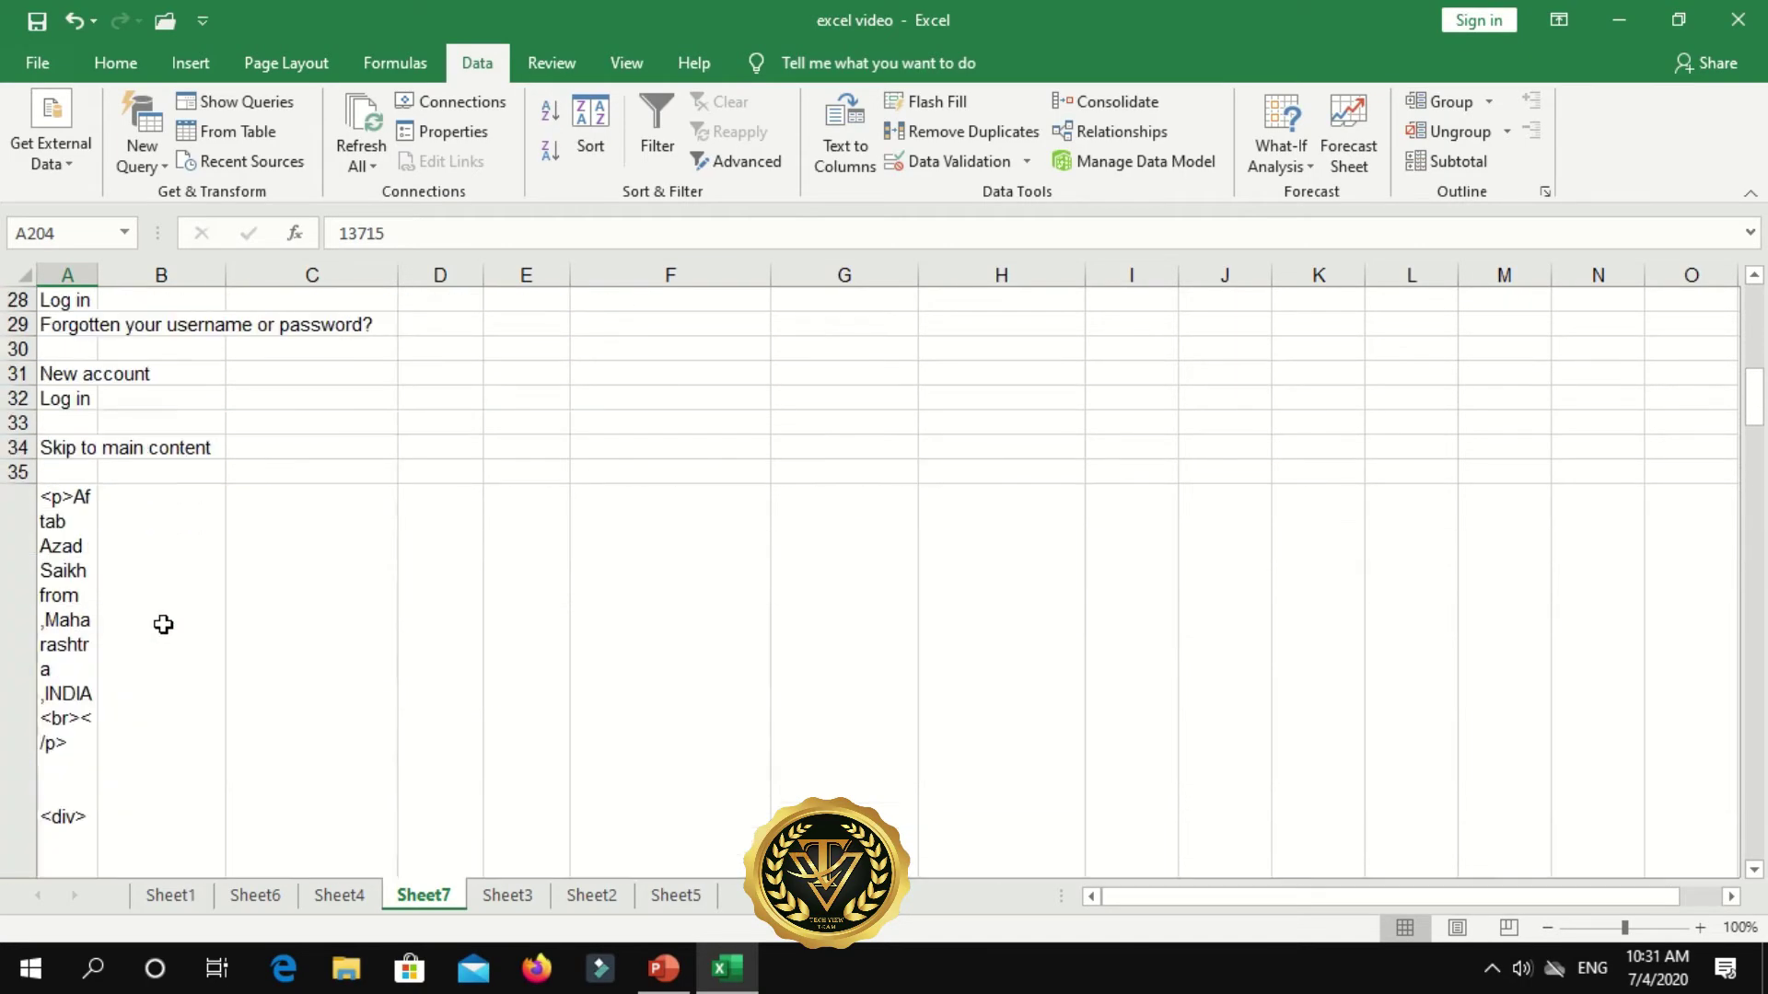
scroll(163, 624, up, 9)
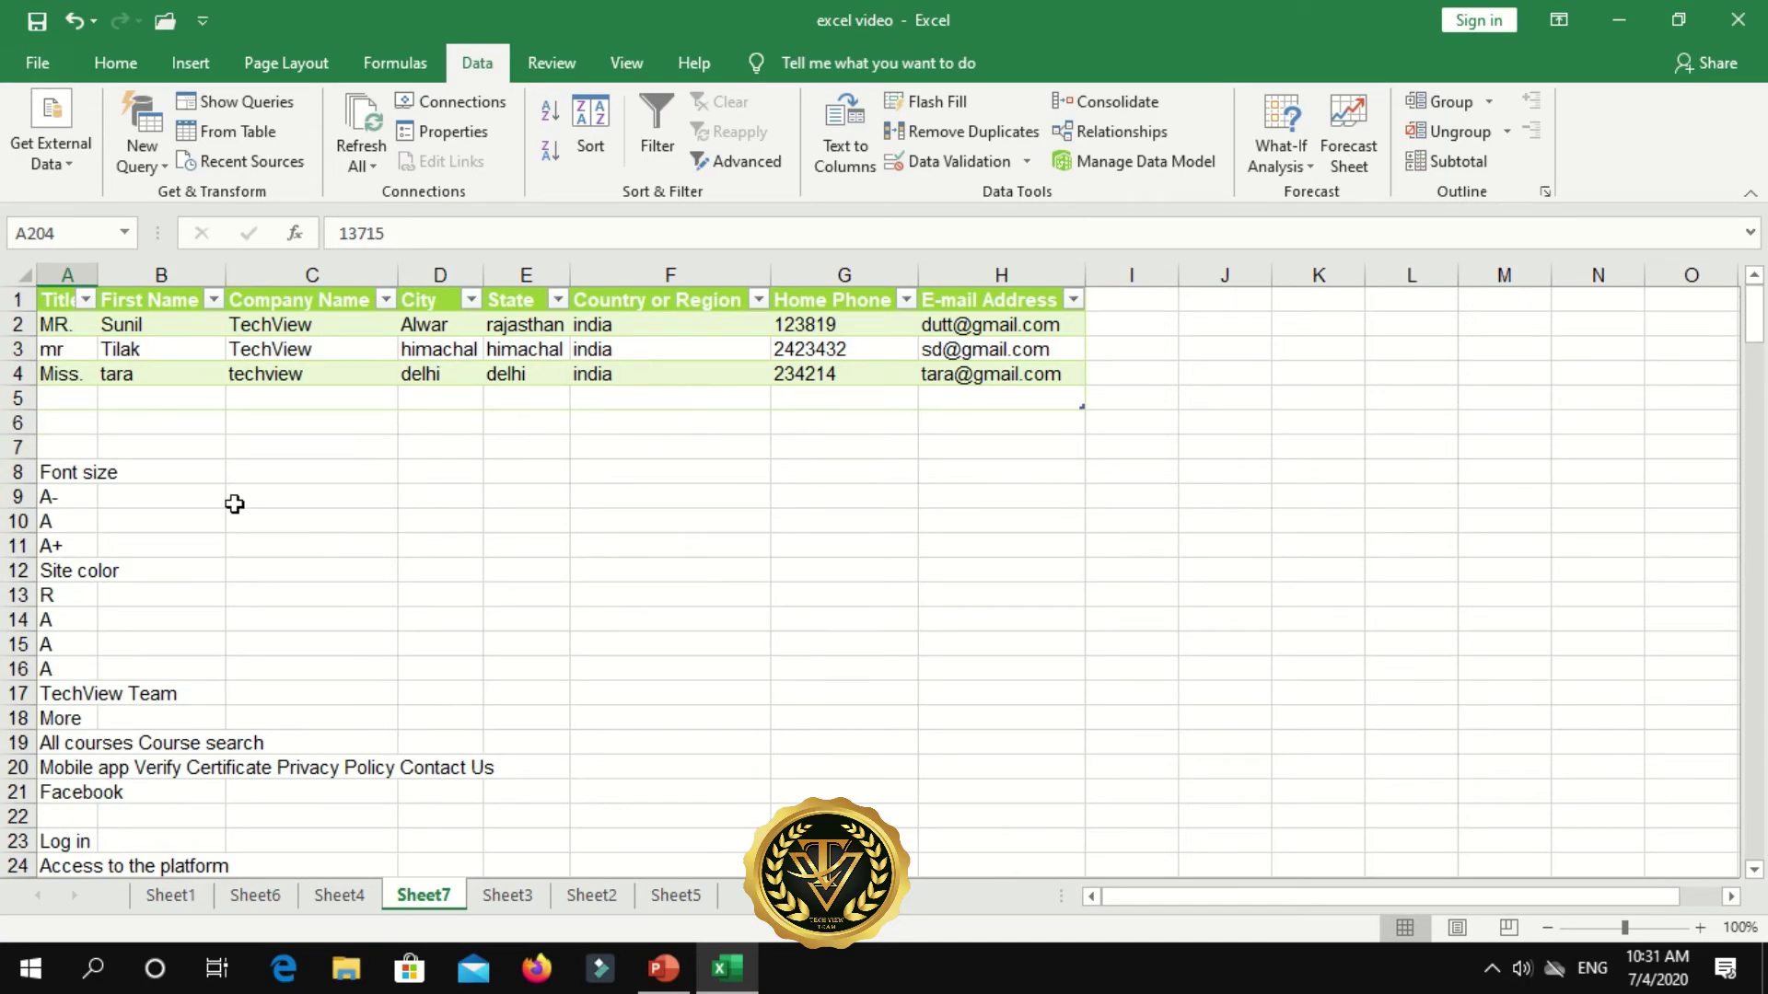
scroll(83, 716, down, 13)
scroll(88, 715, down, 7)
scroll(88, 715, down, 14)
scroll(88, 715, down, 8)
scroll(88, 717, down, 16)
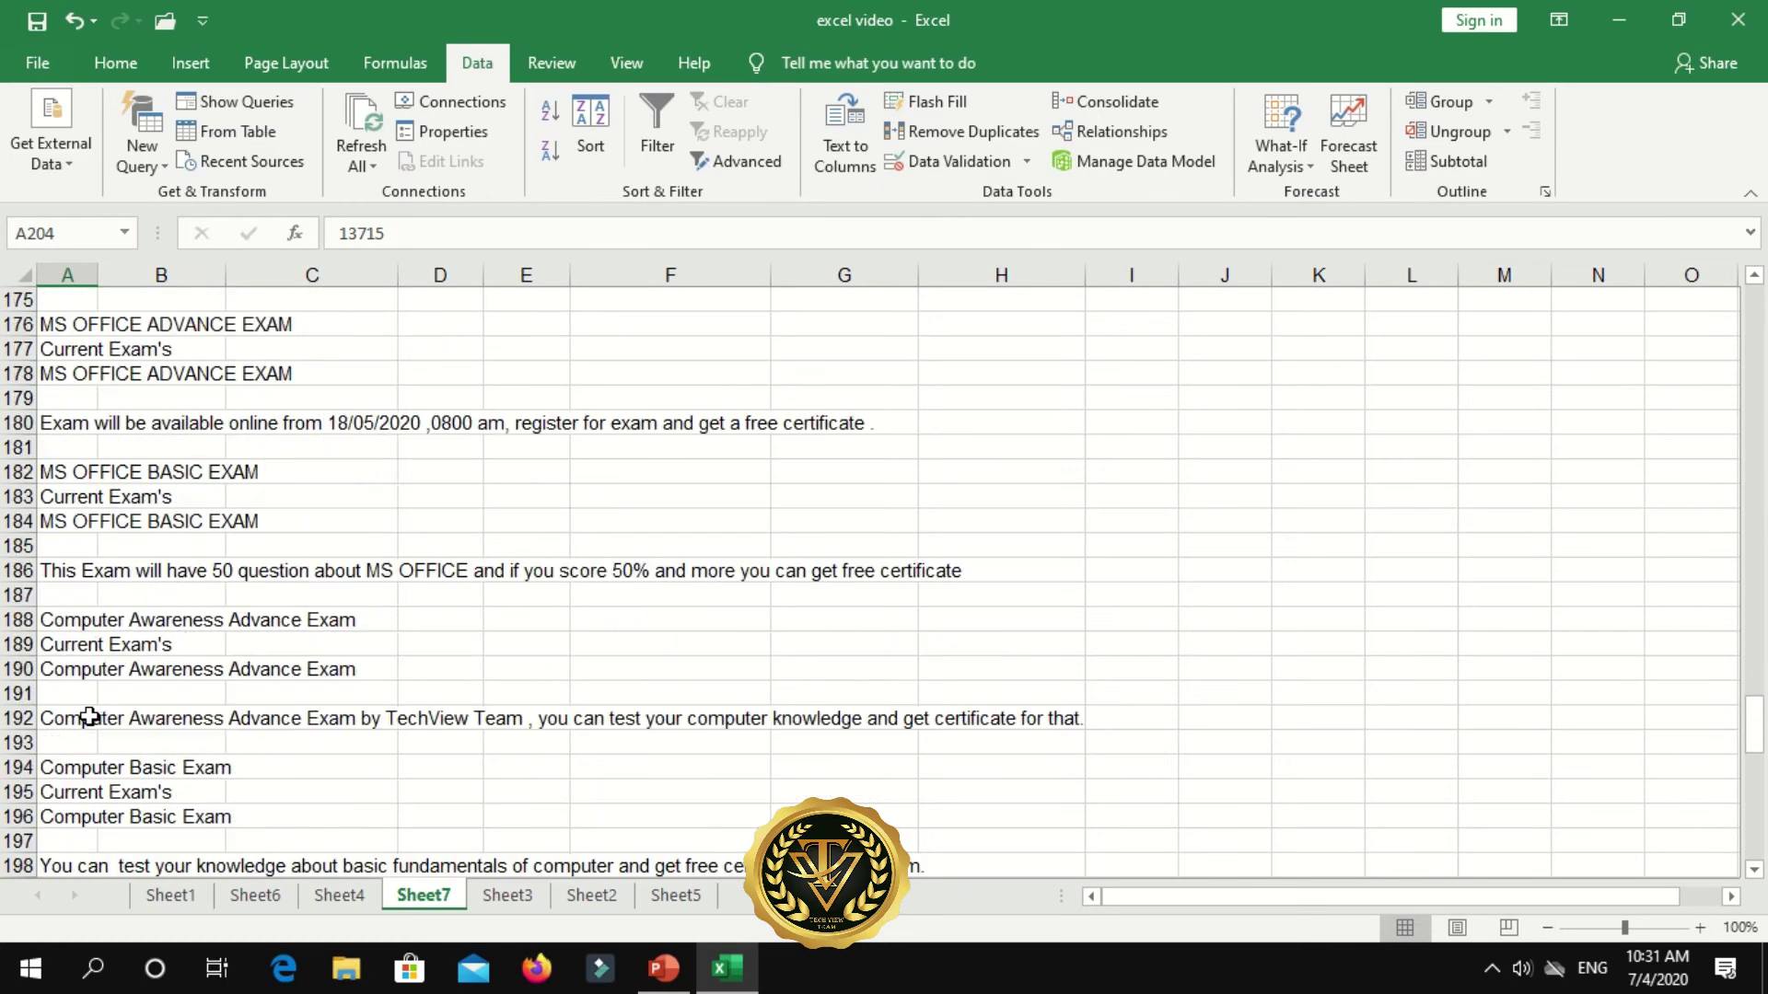
scroll(87, 715, down, 8)
scroll(83, 700, down, 6)
scroll(92, 598, up, 5)
scroll(87, 460, up, 1)
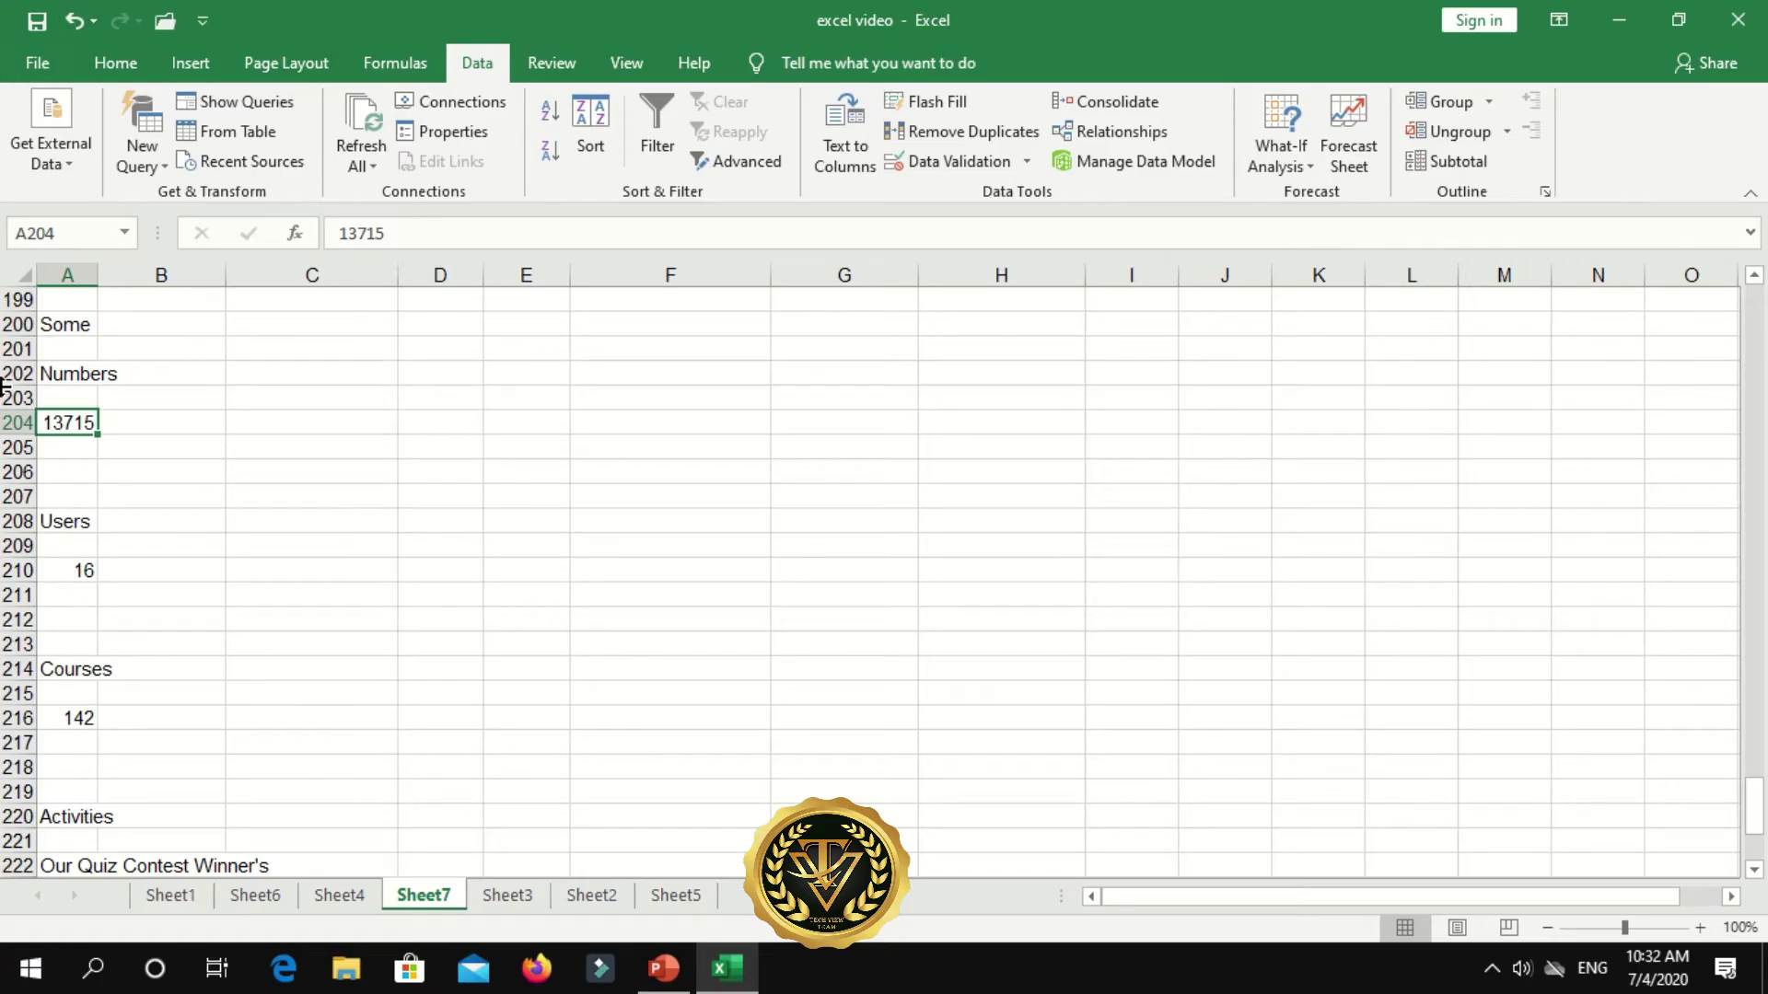
click(140, 166)
mouse_move(207, 210)
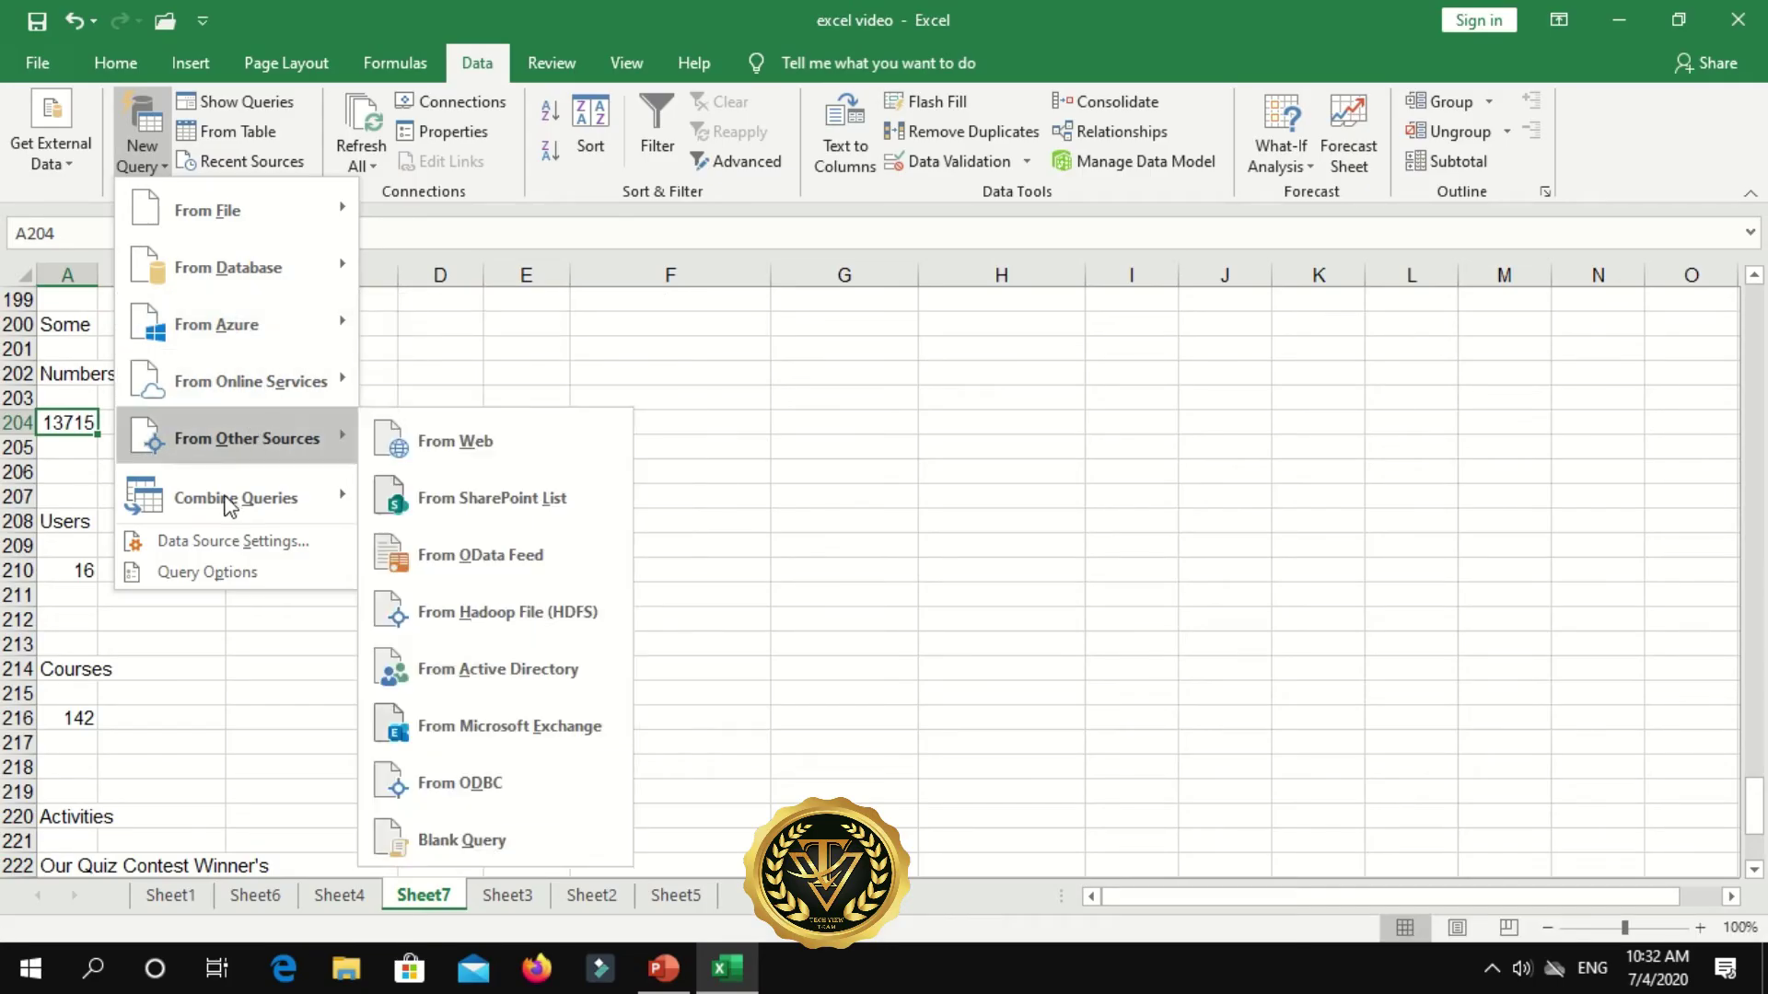
mouse_move(228, 268)
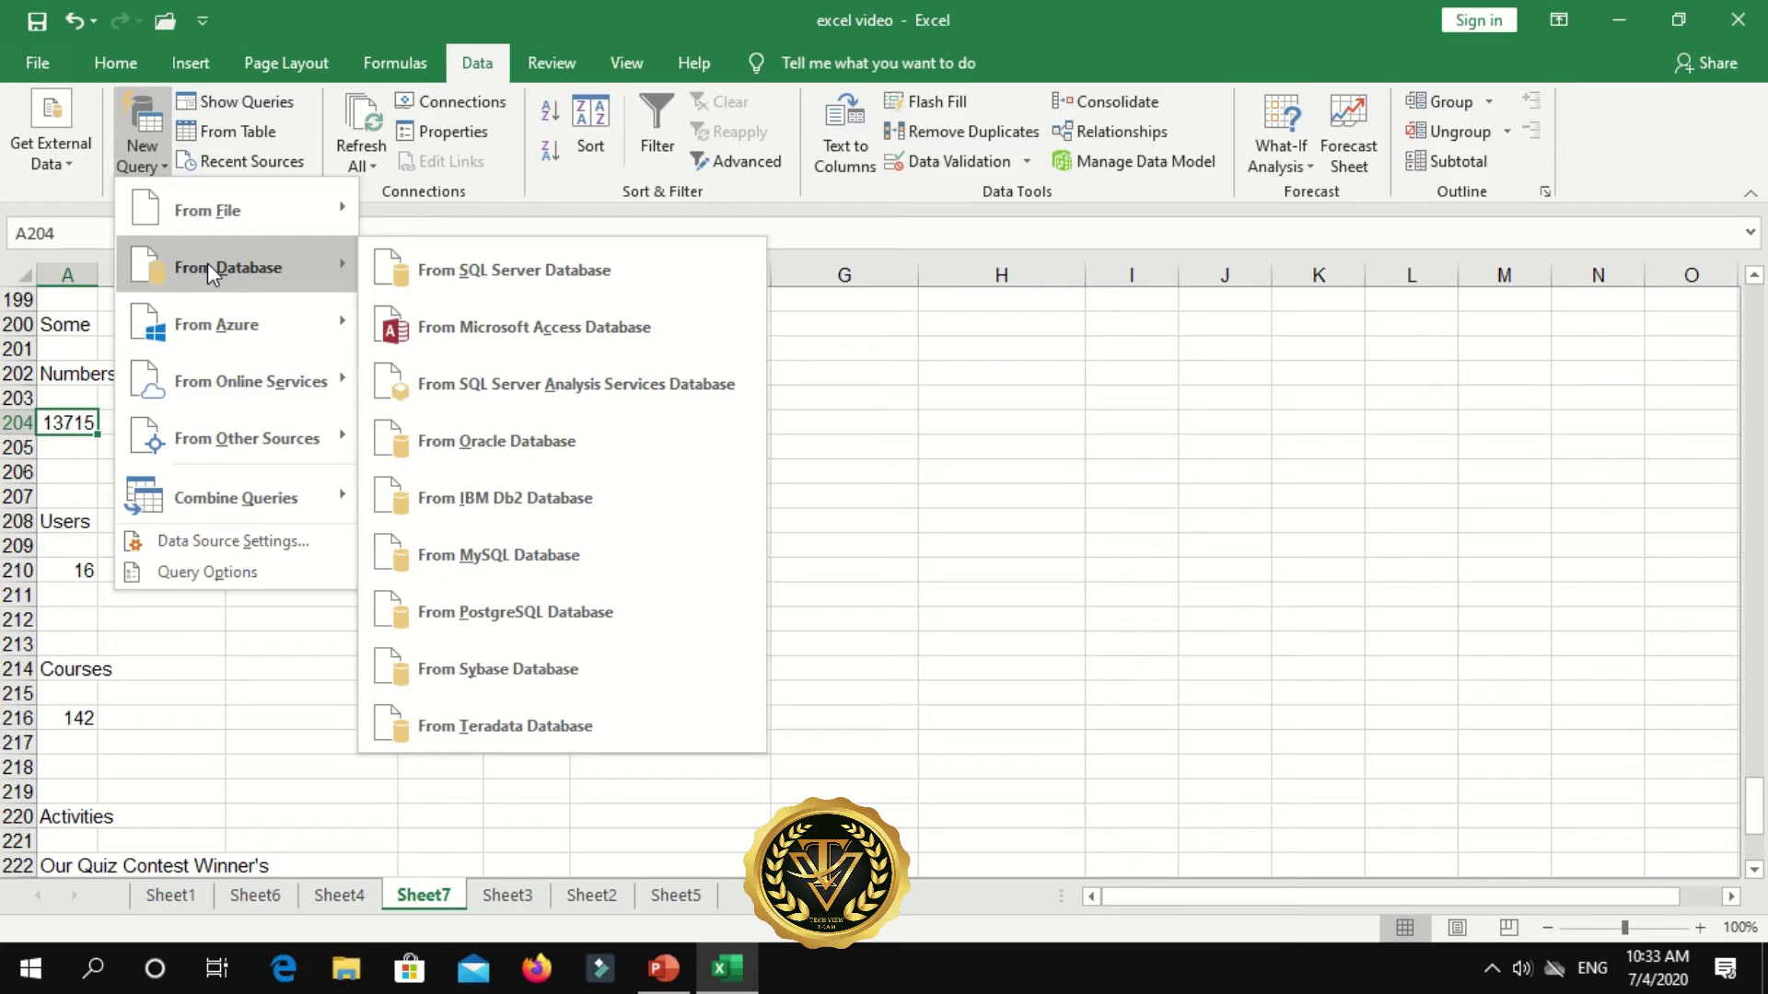
- Inspect the Connection and address entries in Workbook Connections, then close it
click(465, 142)
click(460, 103)
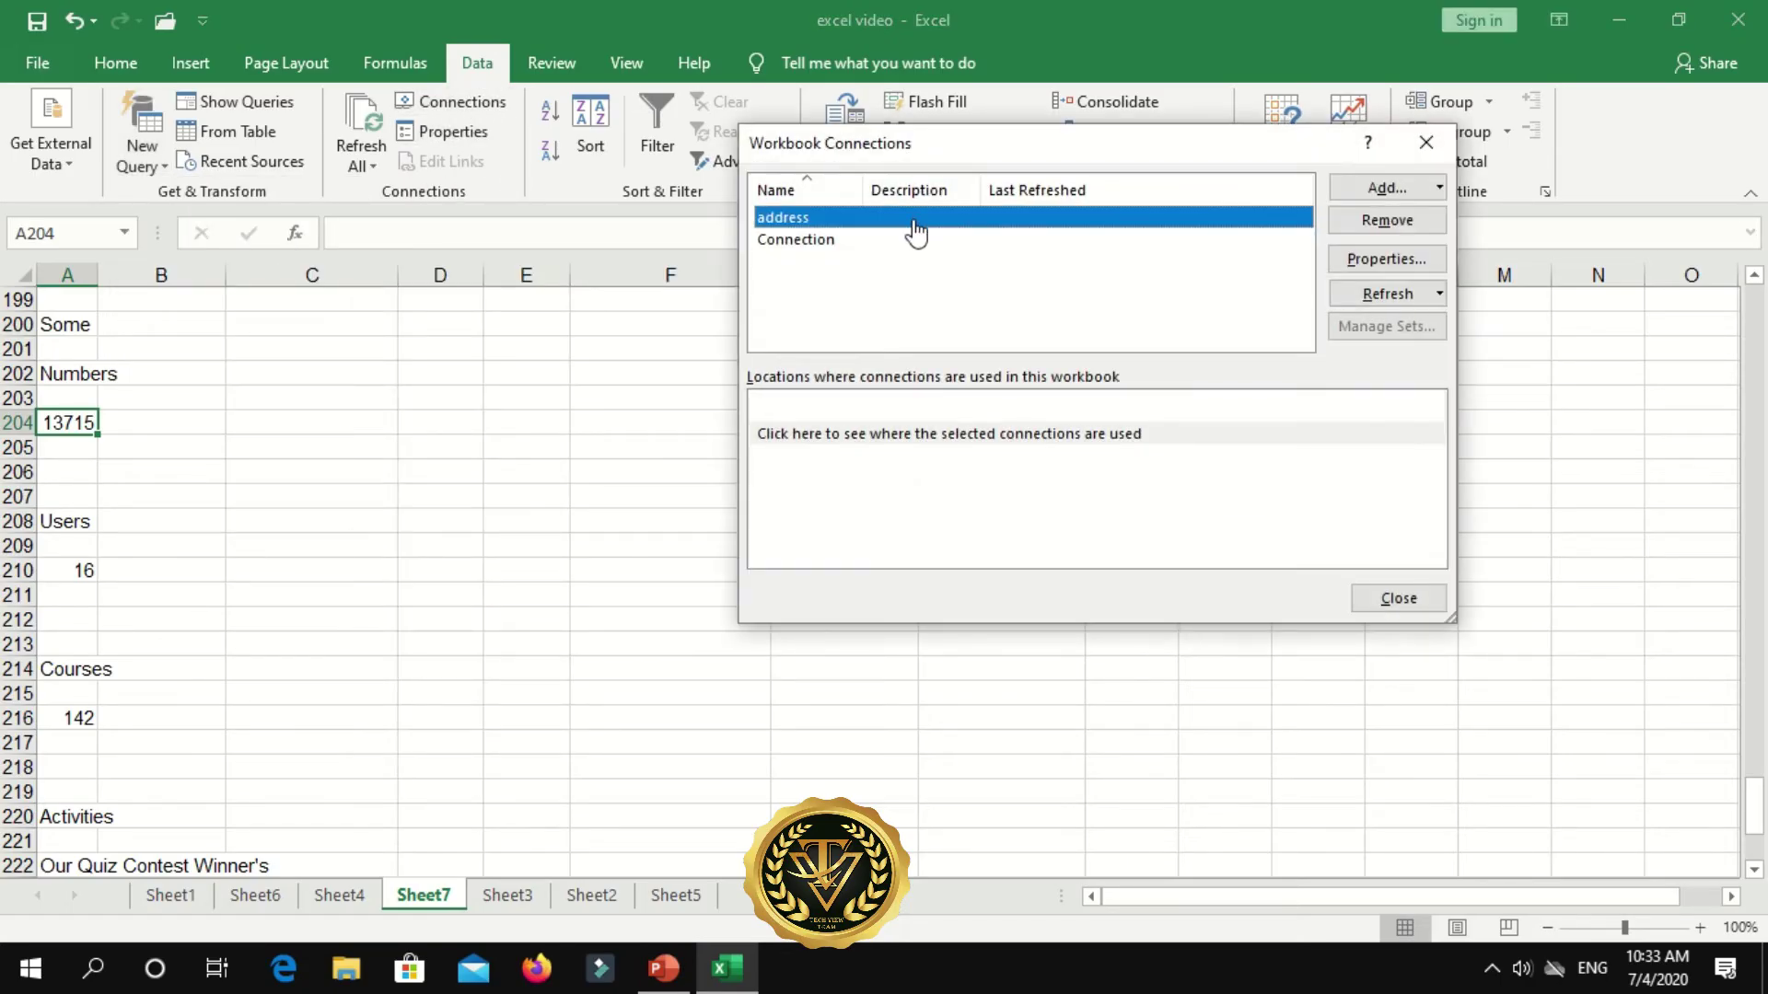
click(822, 244)
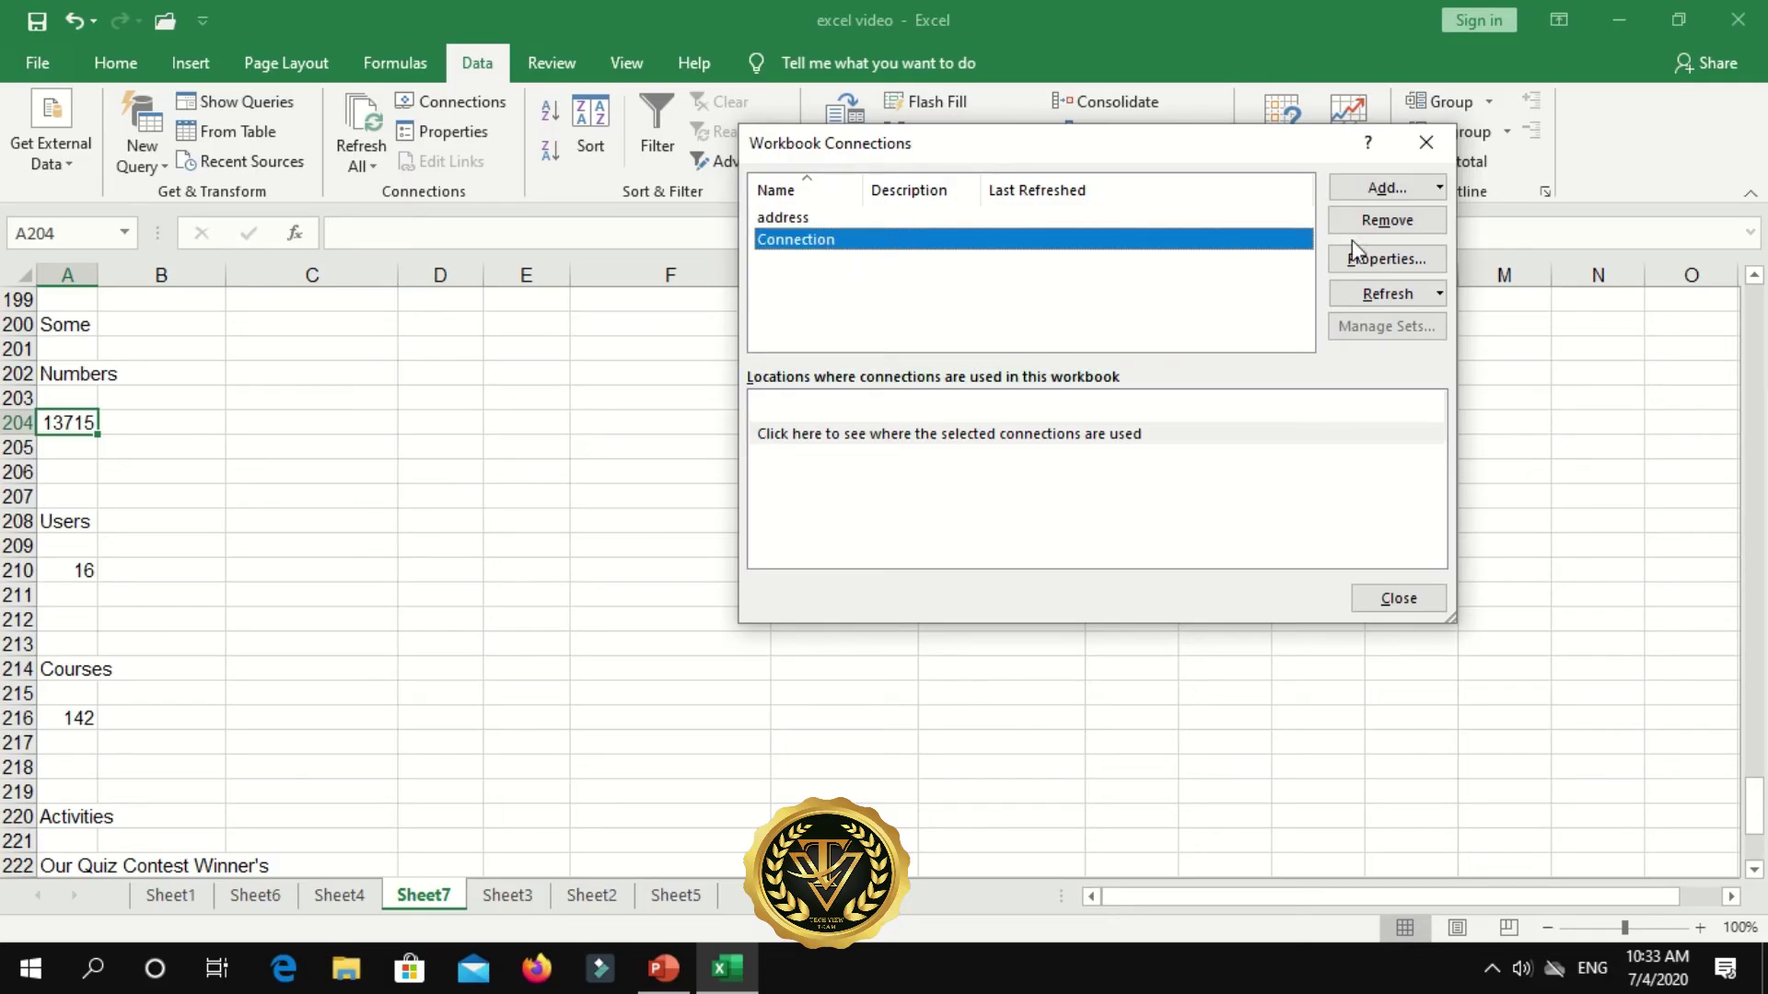
click(803, 219)
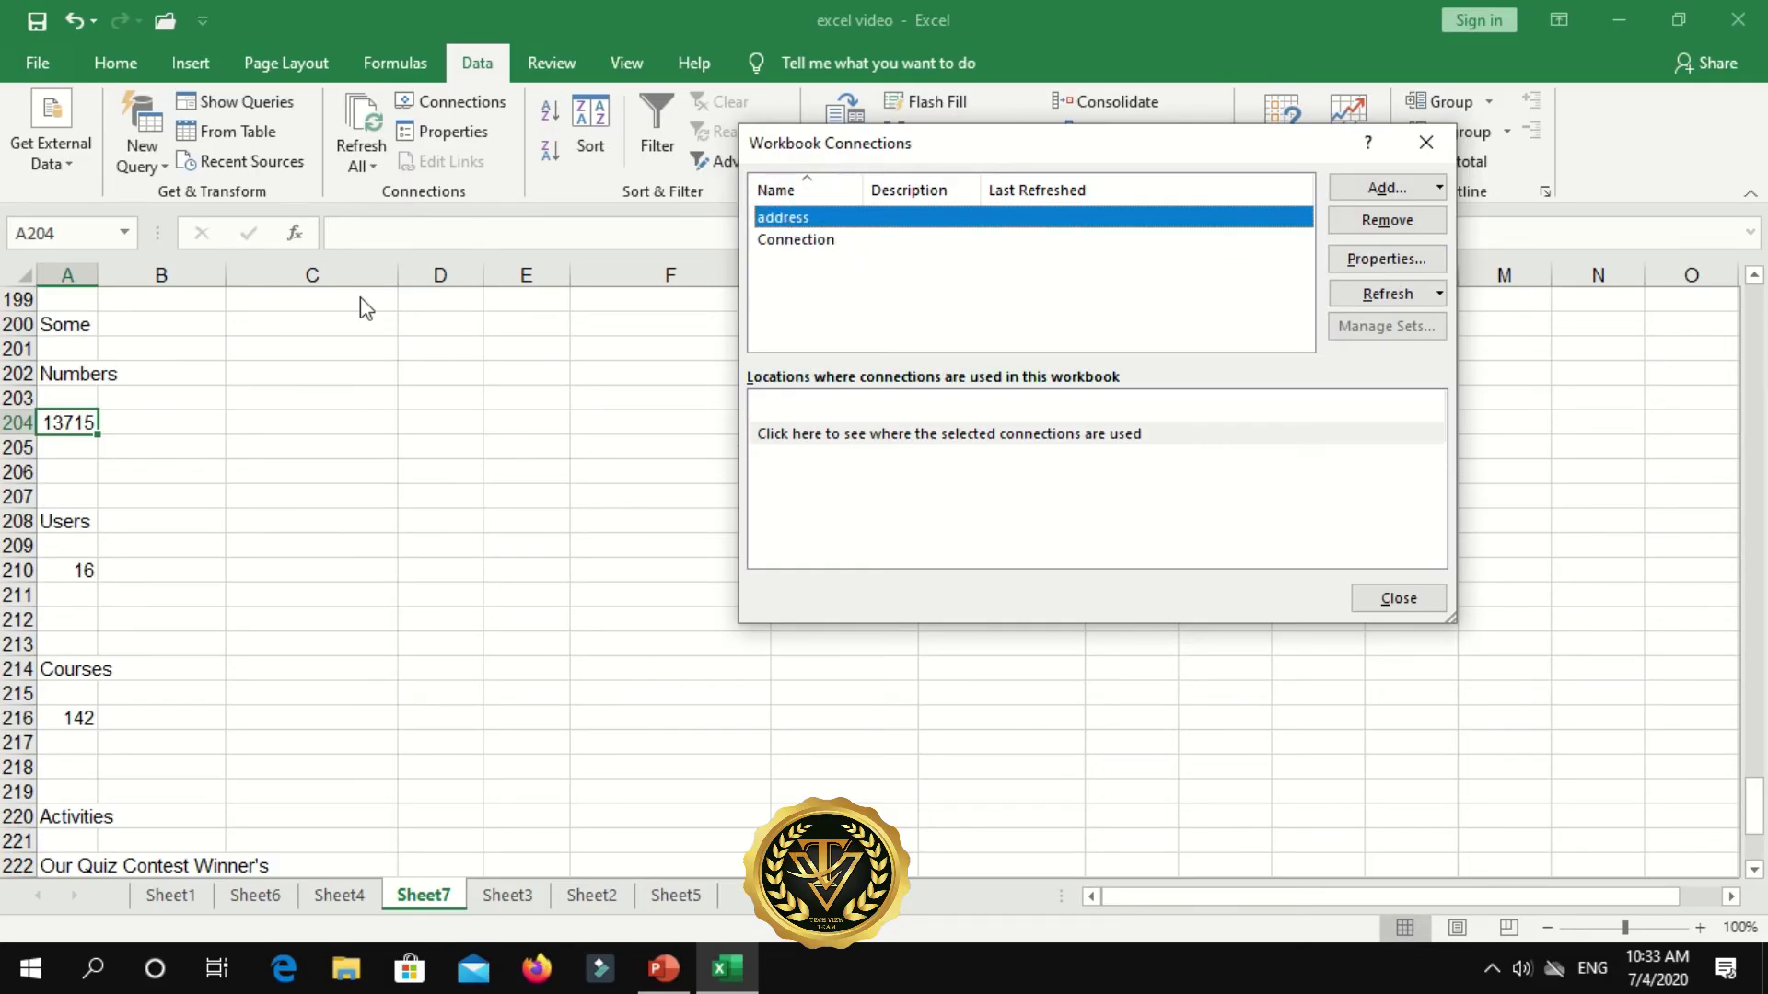
click(1426, 141)
- Scroll back up the sheet and reopen Workbook Connections once more before closing it
scroll(359, 394, up, 14)
scroll(359, 394, up, 11)
scroll(361, 392, up, 8)
scroll(361, 392, up, 12)
scroll(365, 391, up, 16)
scroll(364, 390, up, 5)
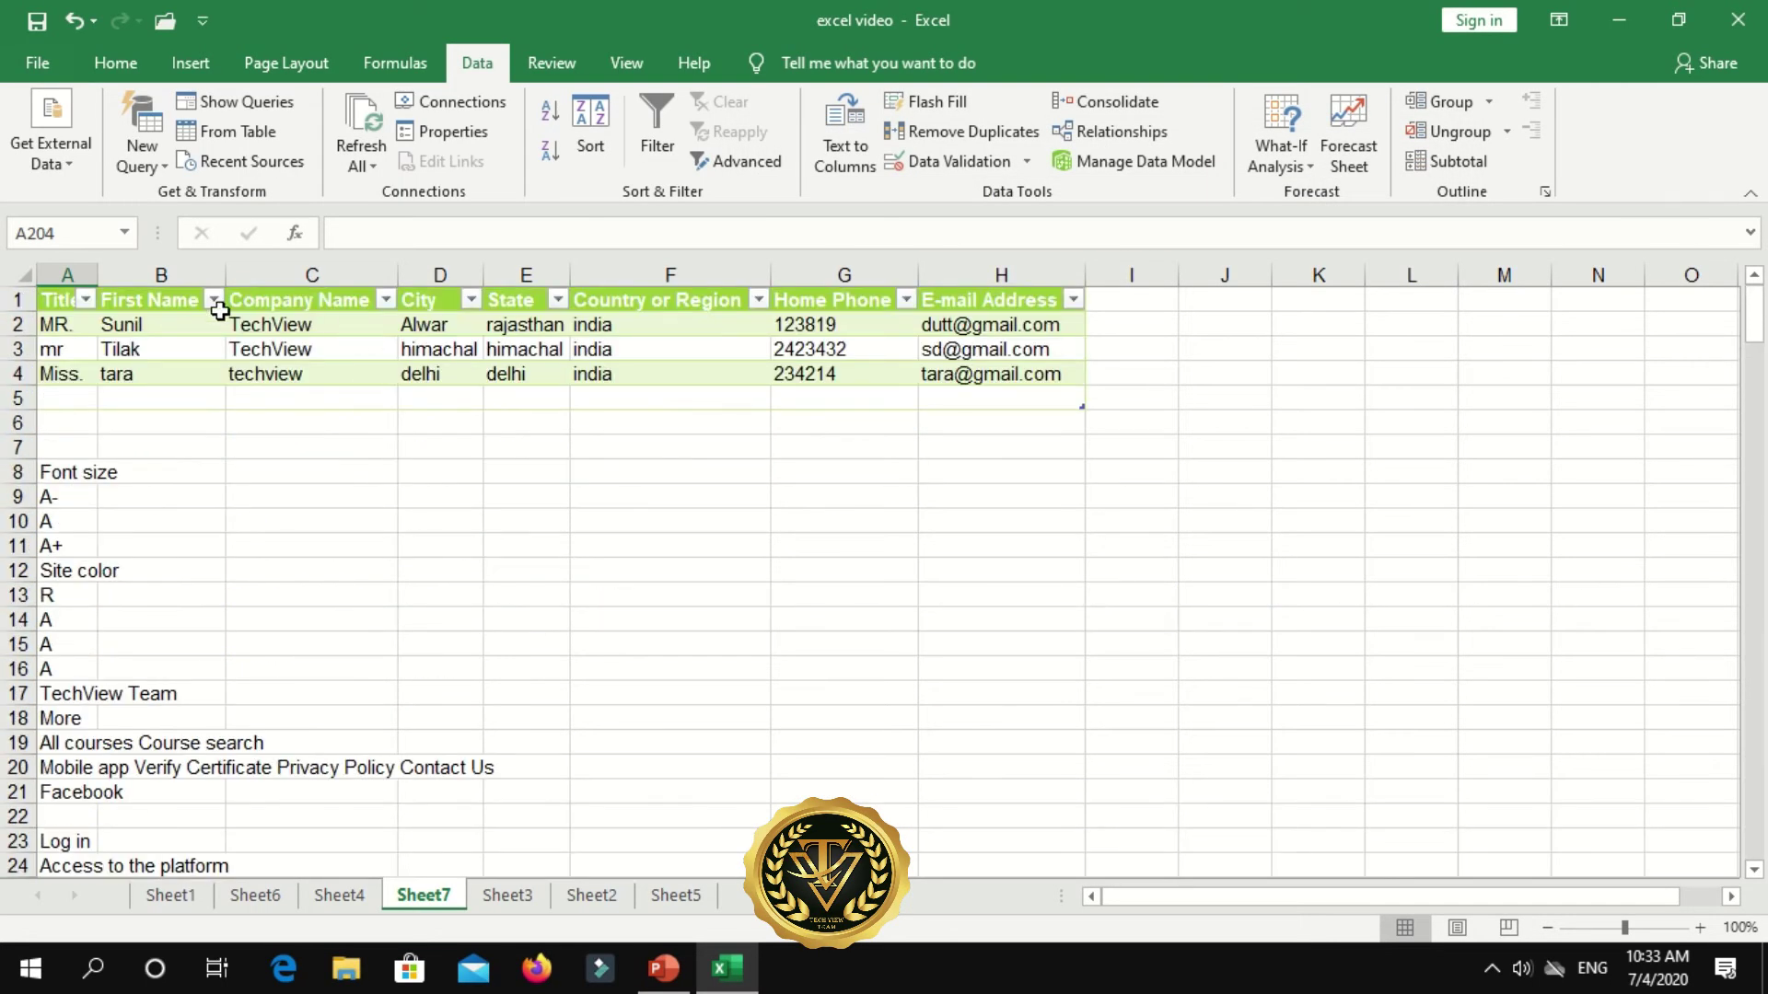
click(467, 105)
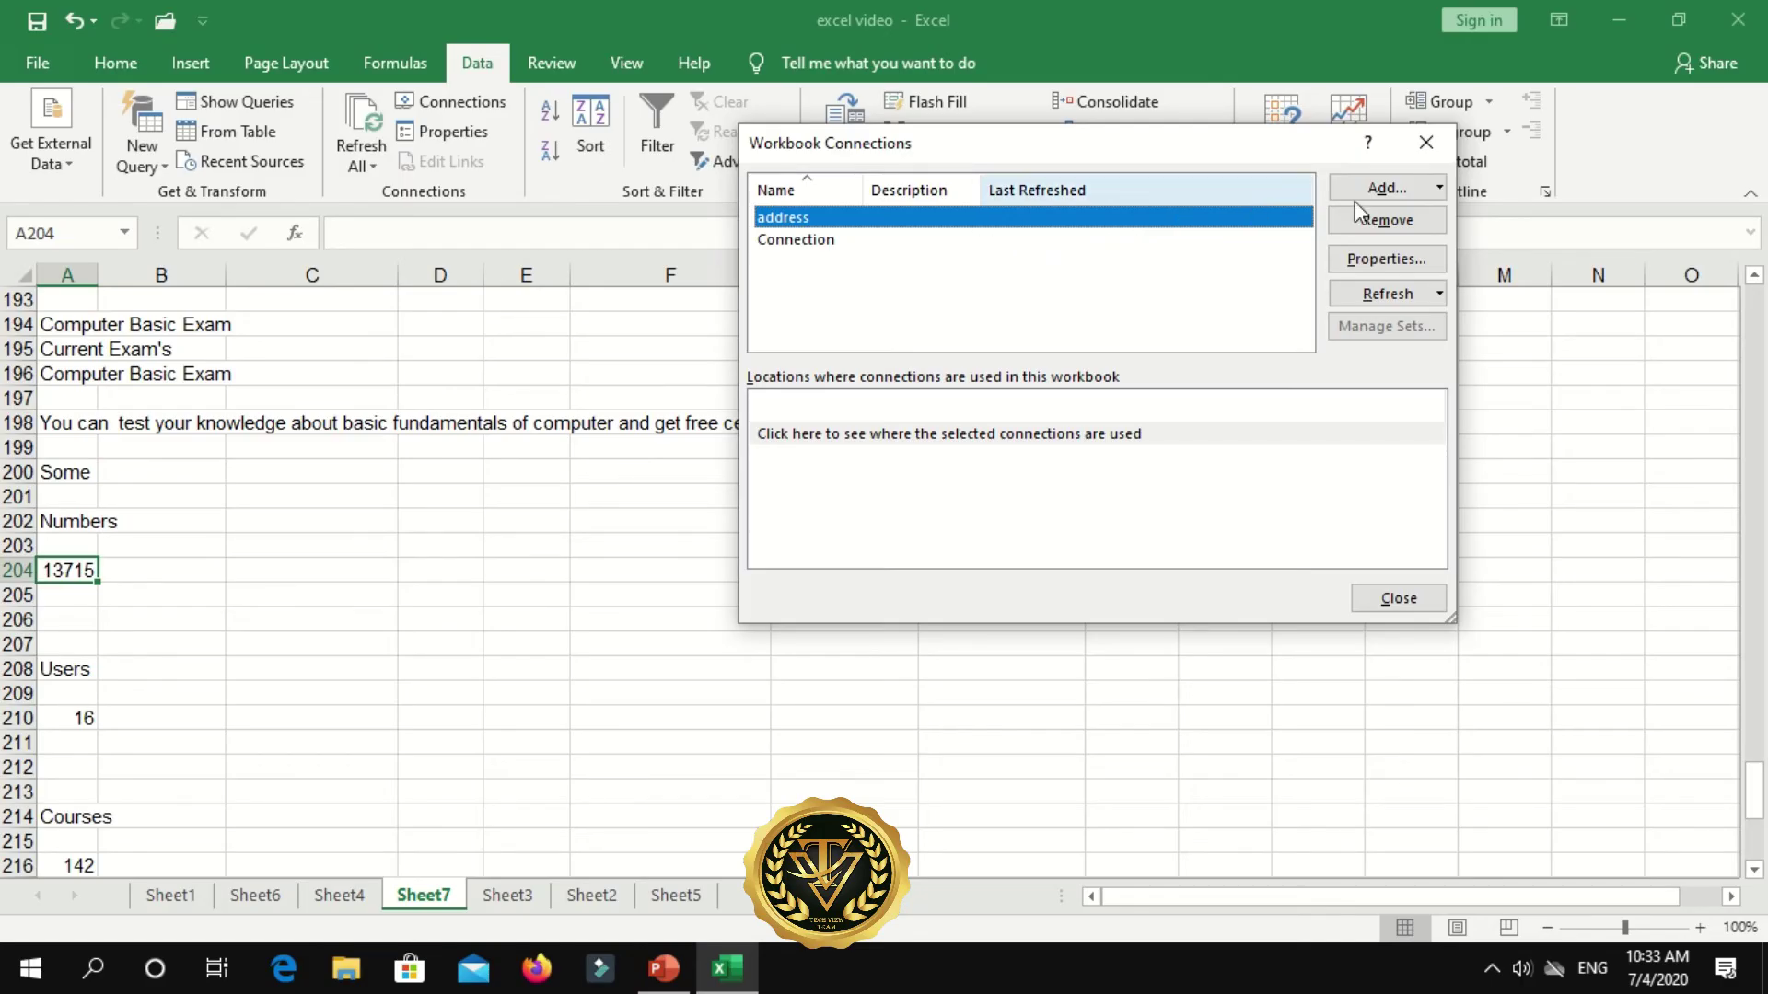
click(1425, 141)
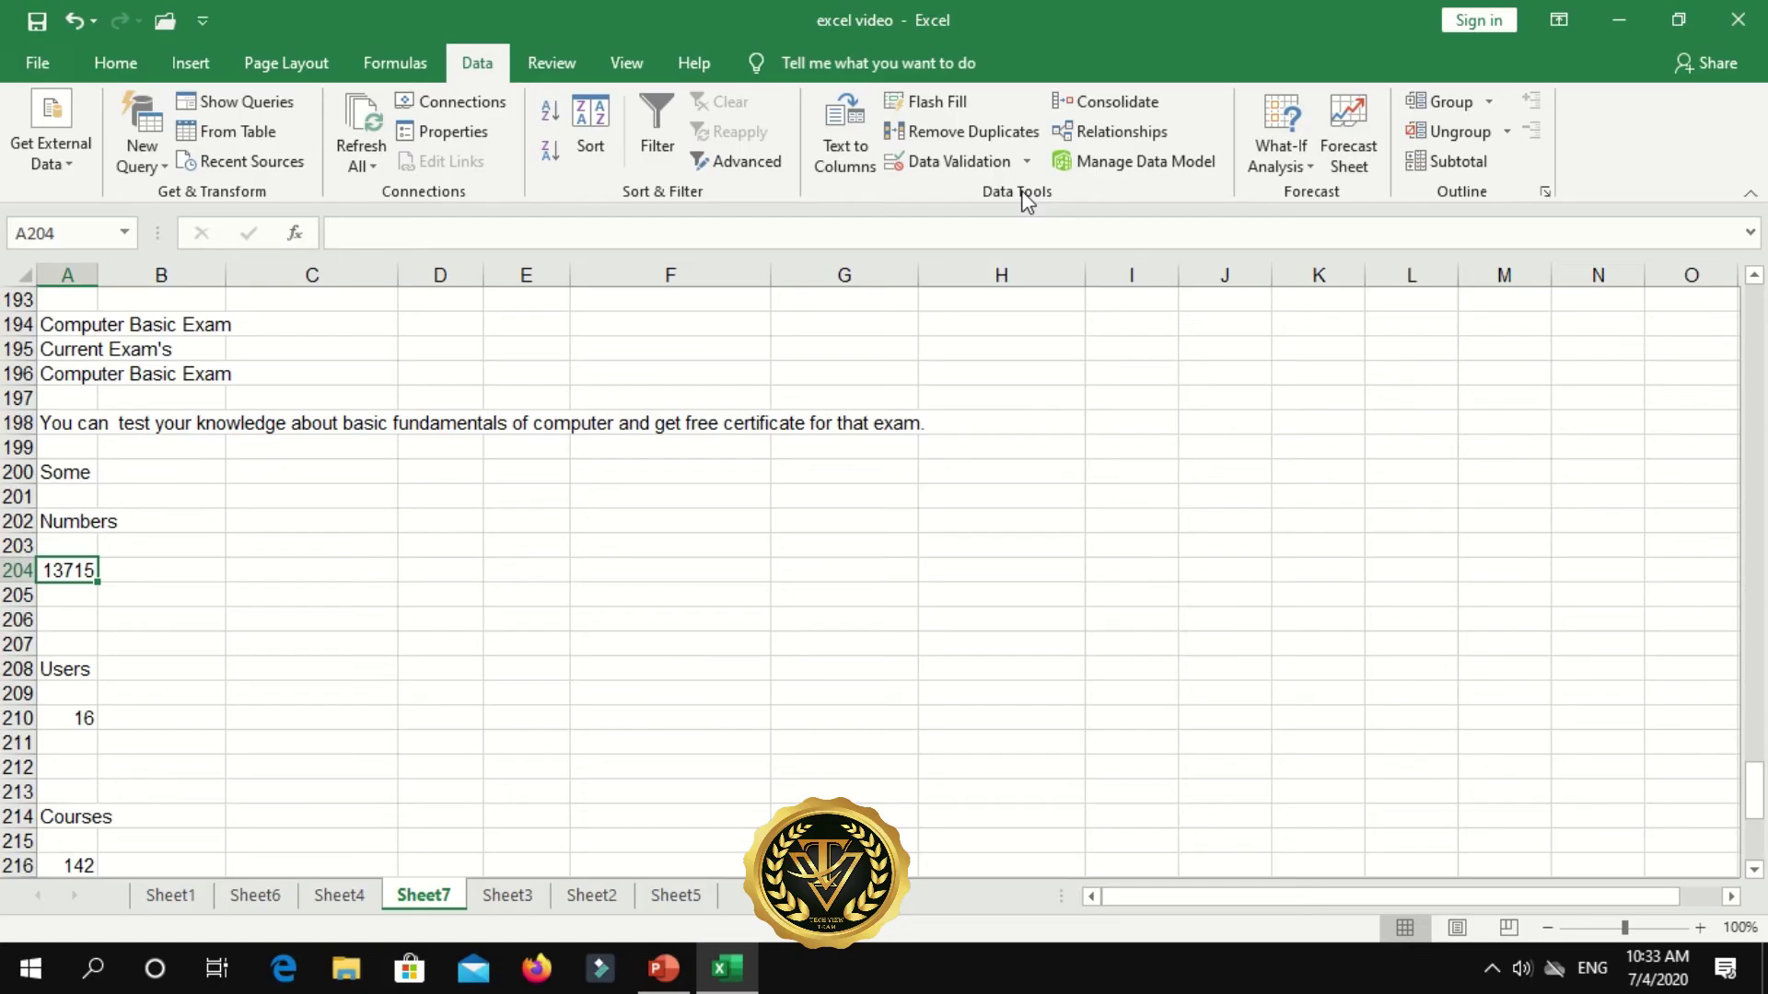
- On Sheet4, select the english mark in E2 and open Data Validation
click(324, 897)
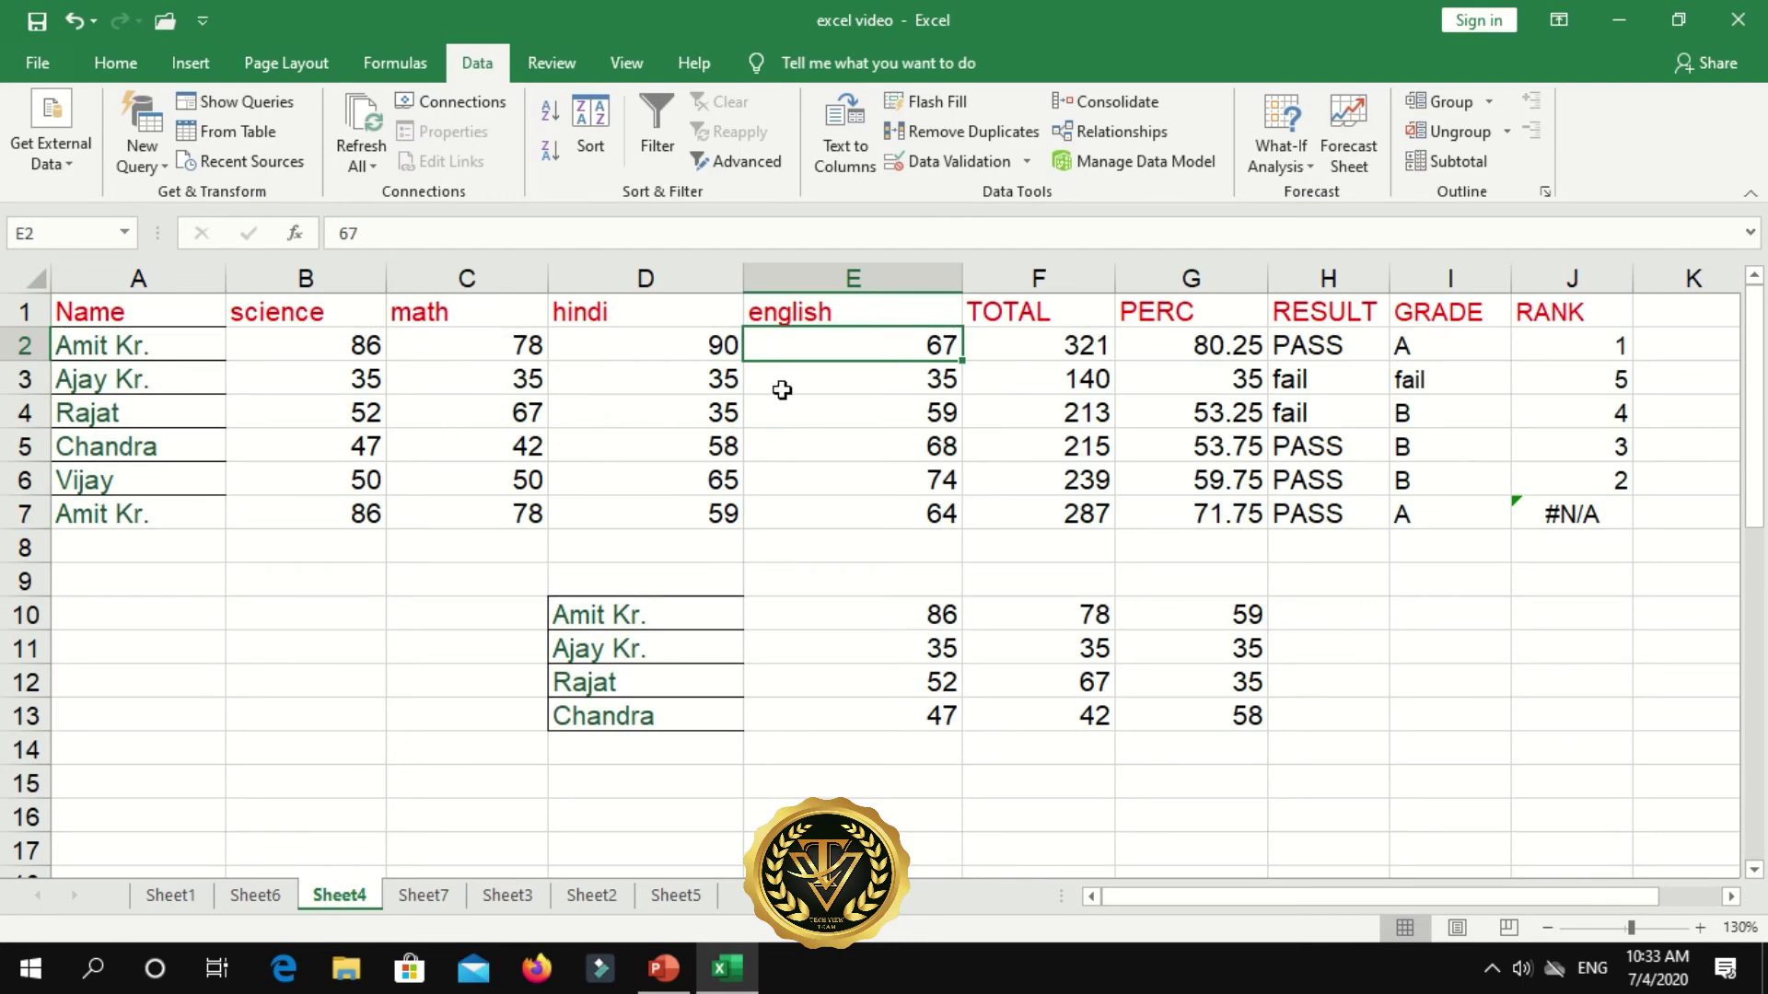
click(162, 343)
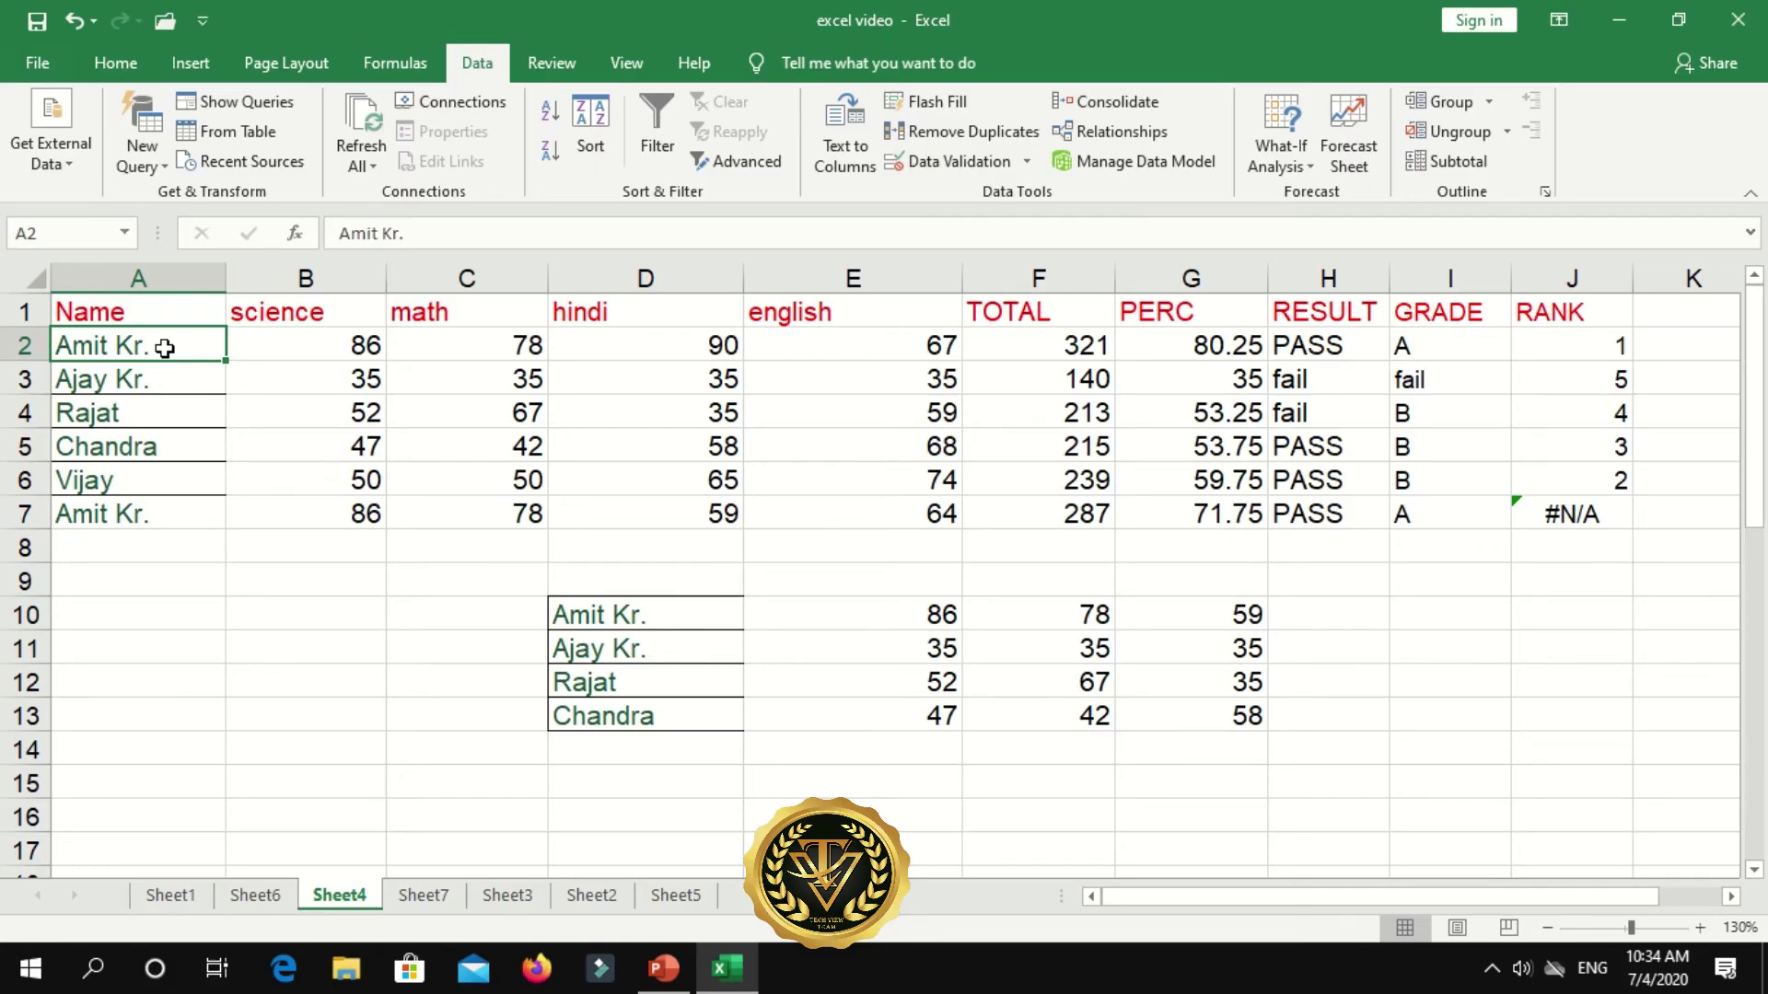
click(817, 342)
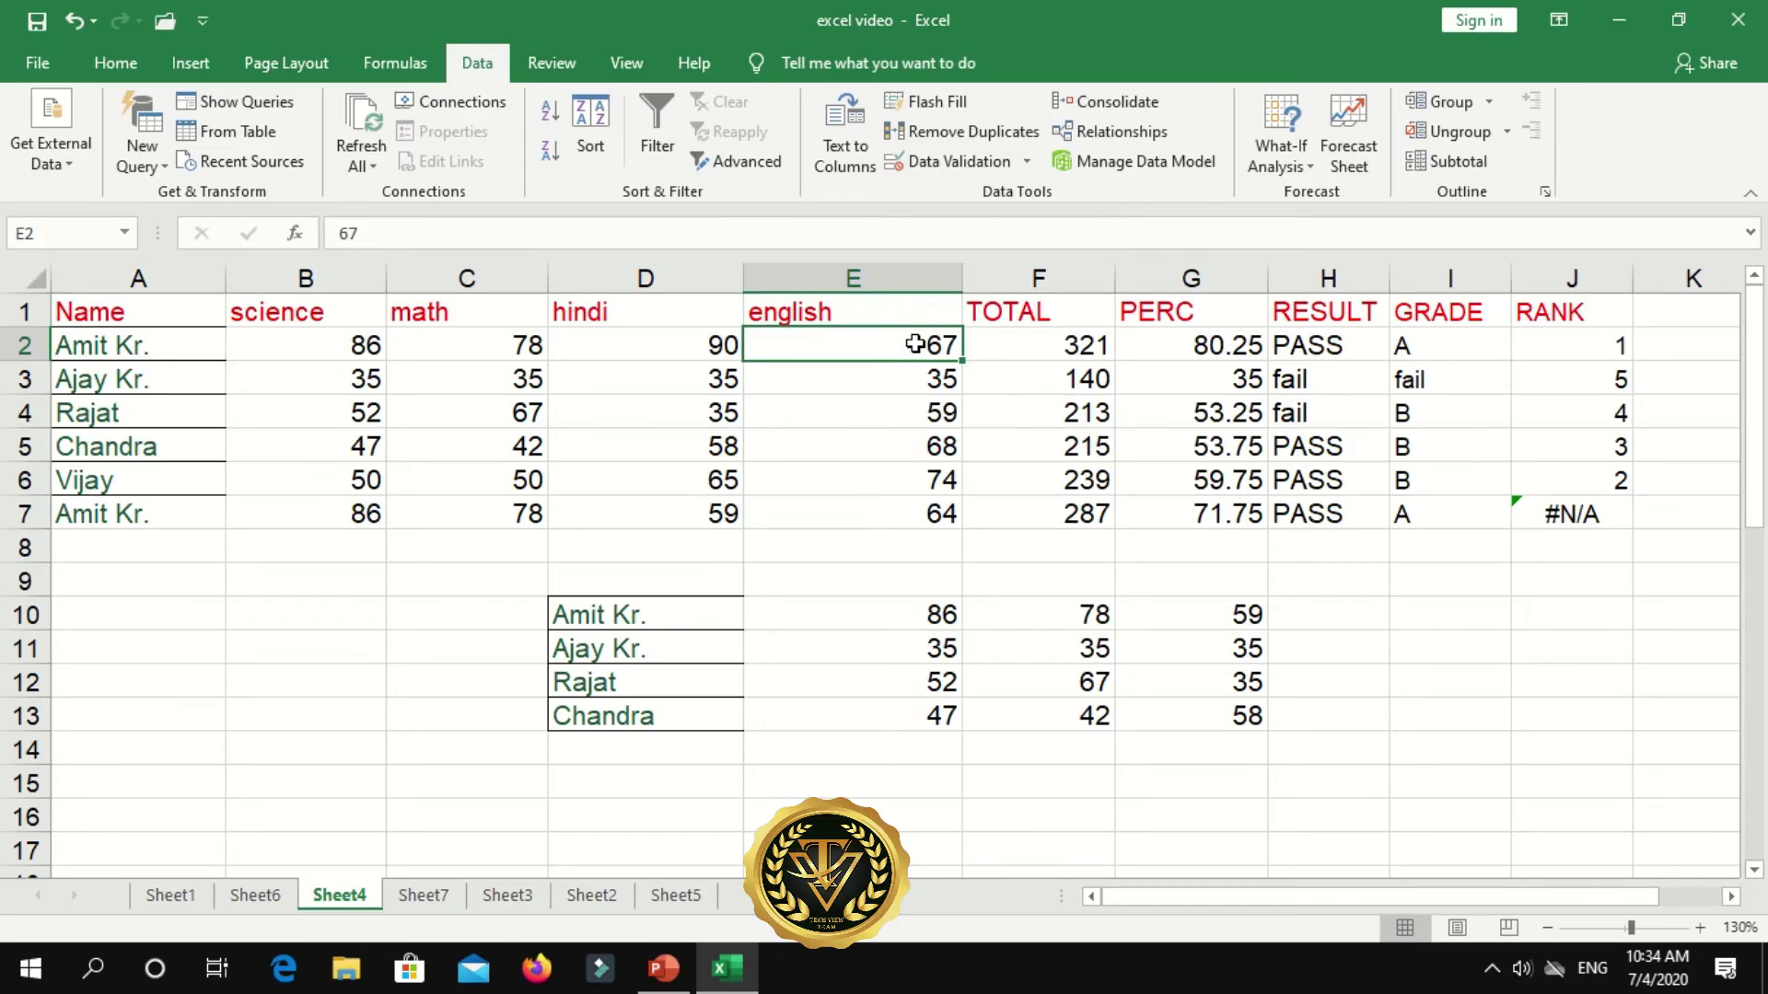
click(994, 164)
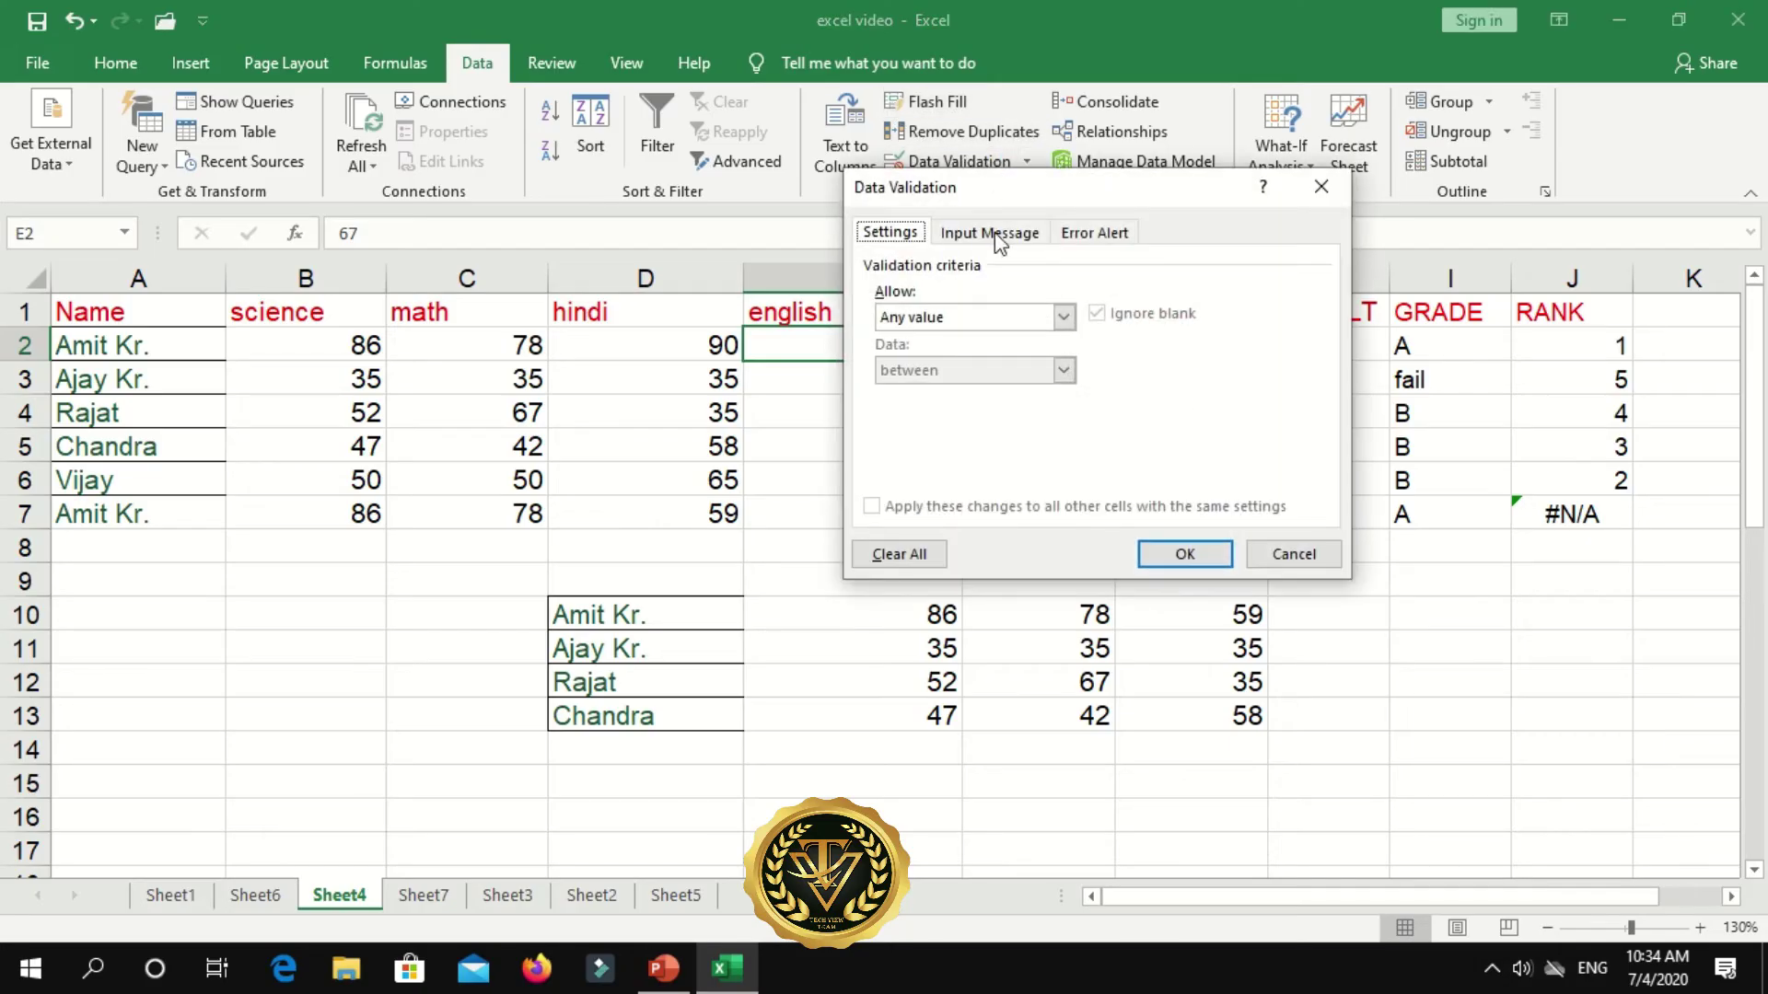
- Try the Whole number and Decimal allow types with the between comparison
click(1065, 317)
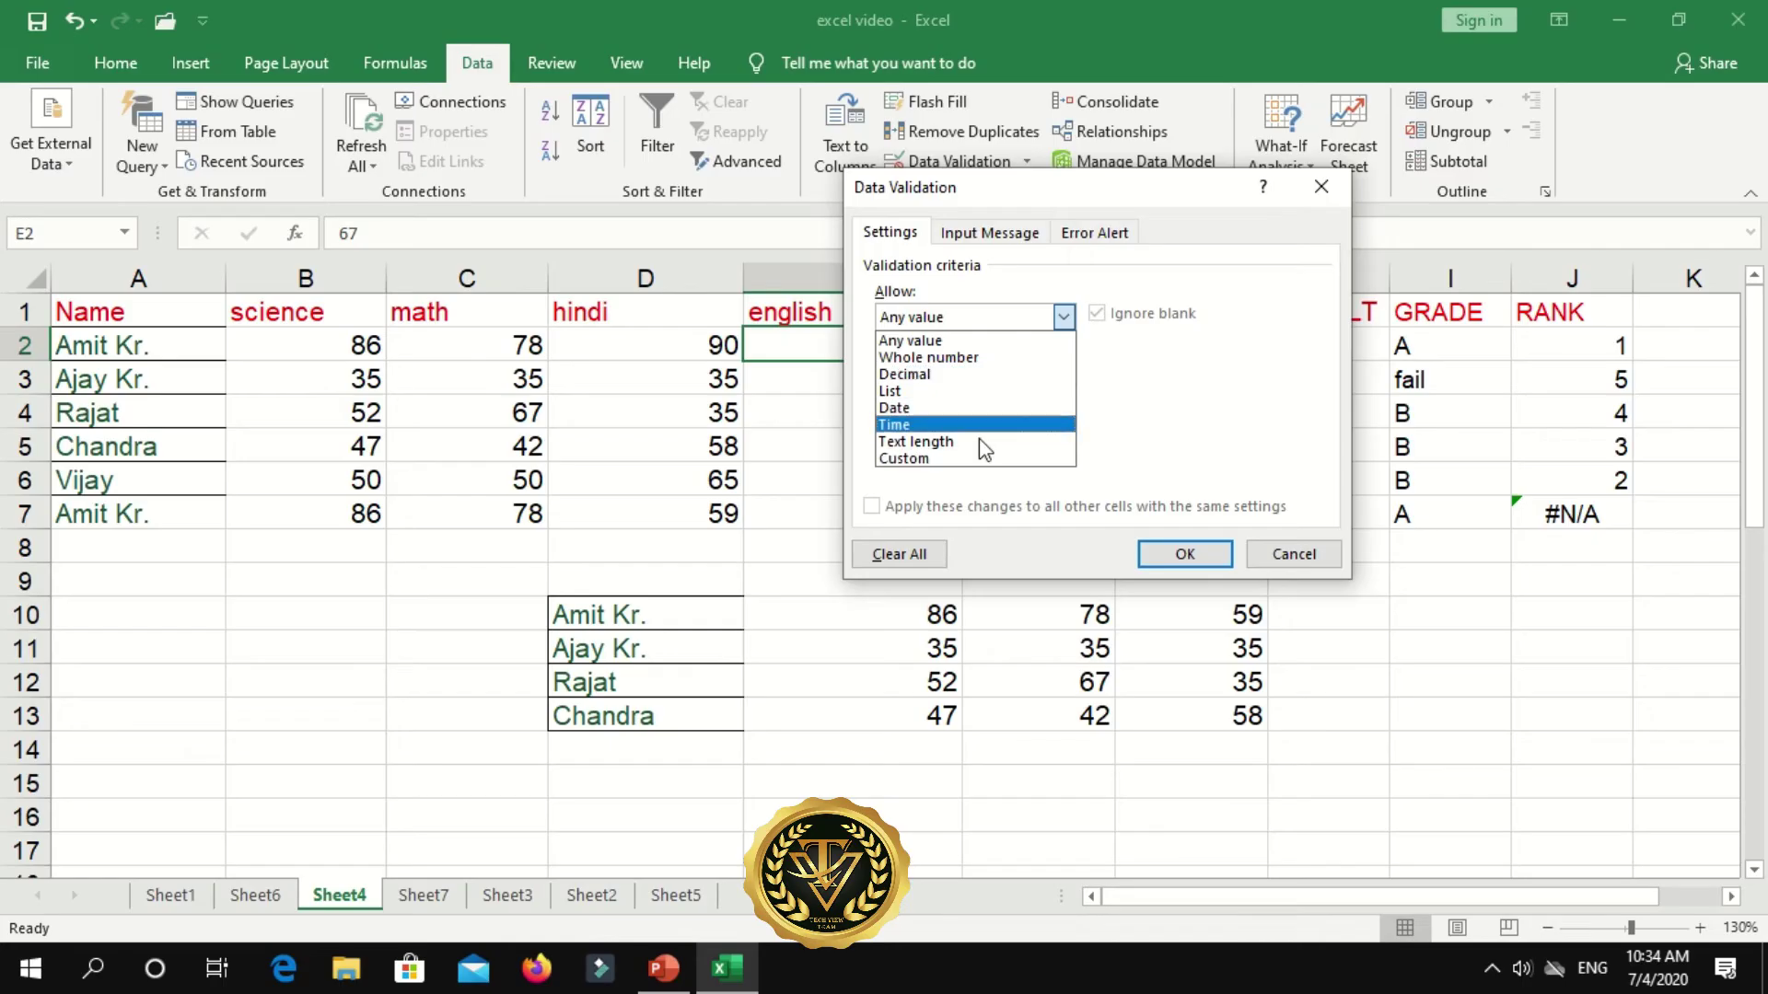
click(962, 357)
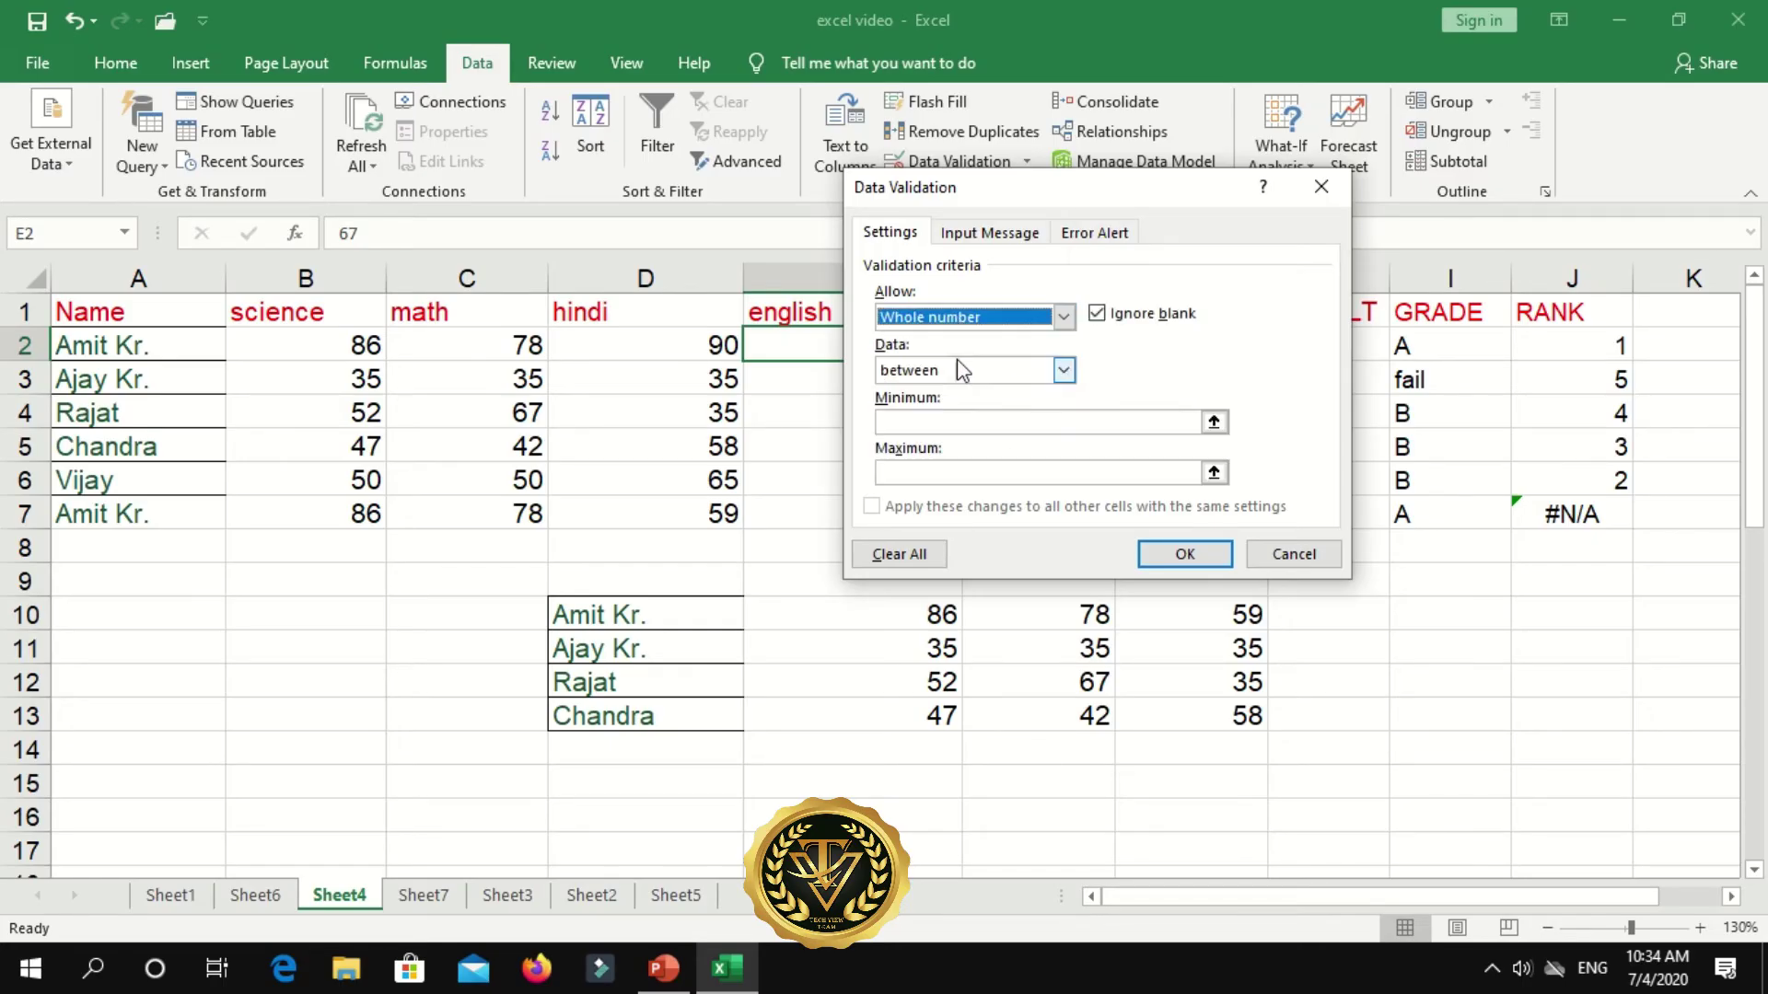
click(1065, 371)
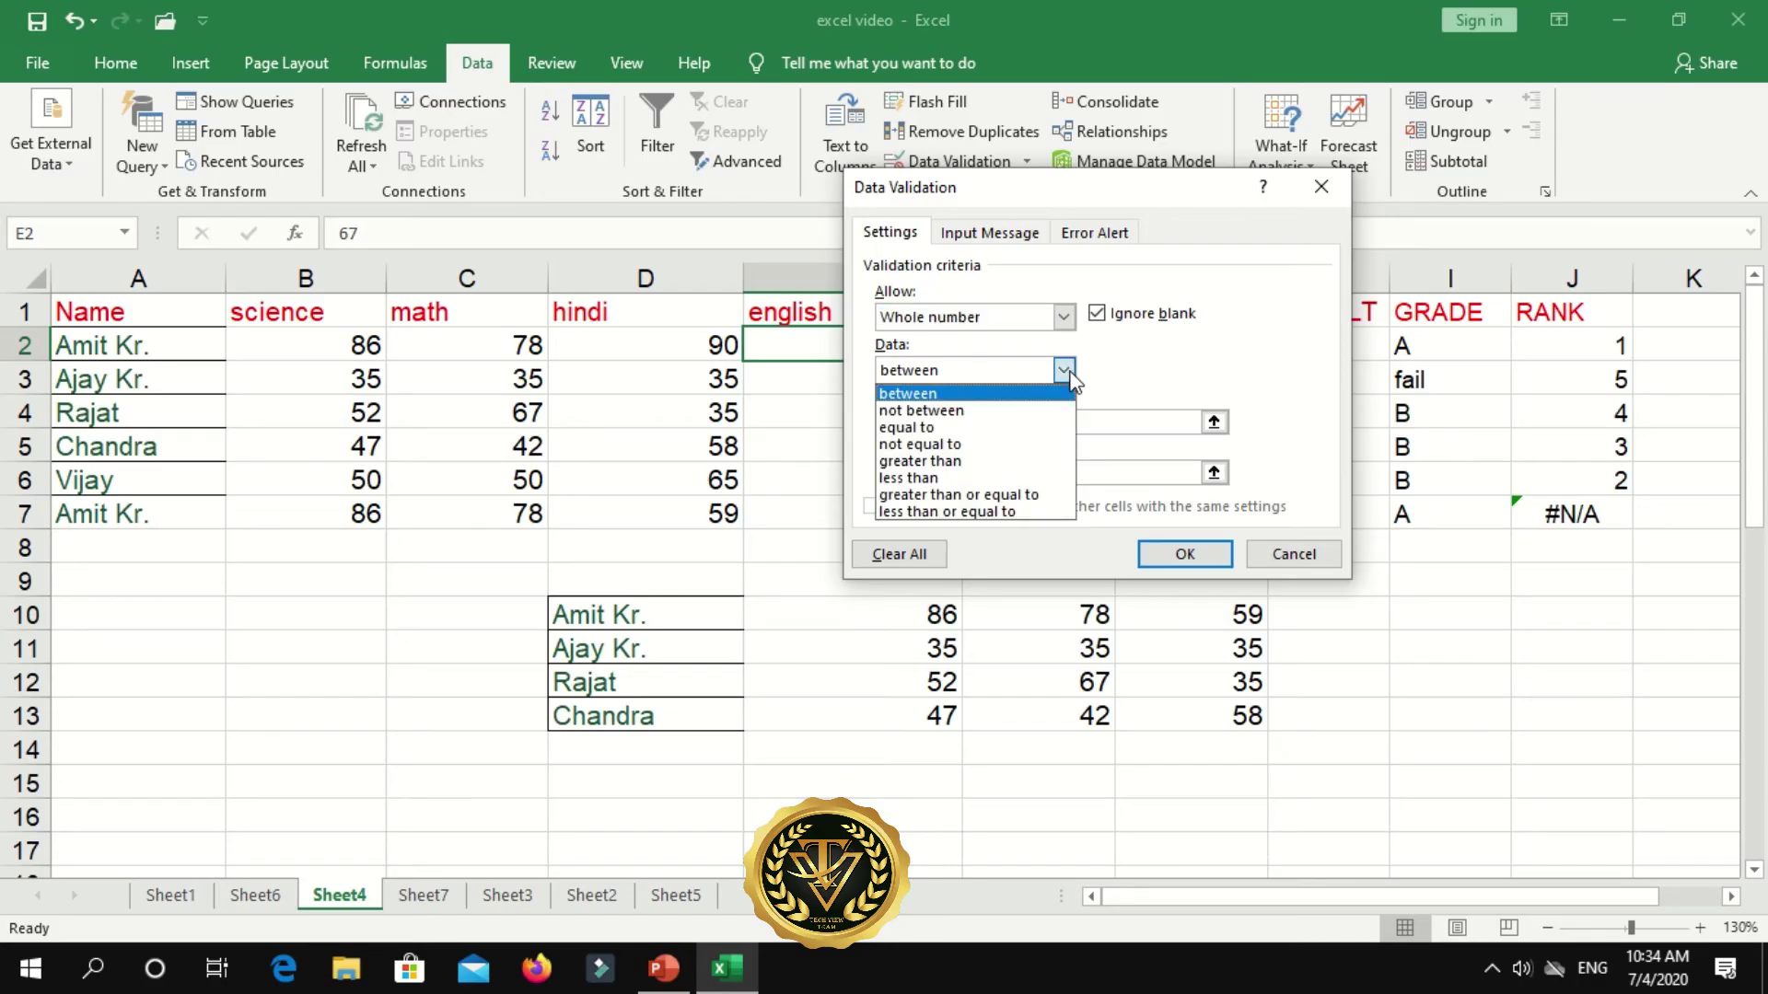
click(1065, 316)
click(1065, 316)
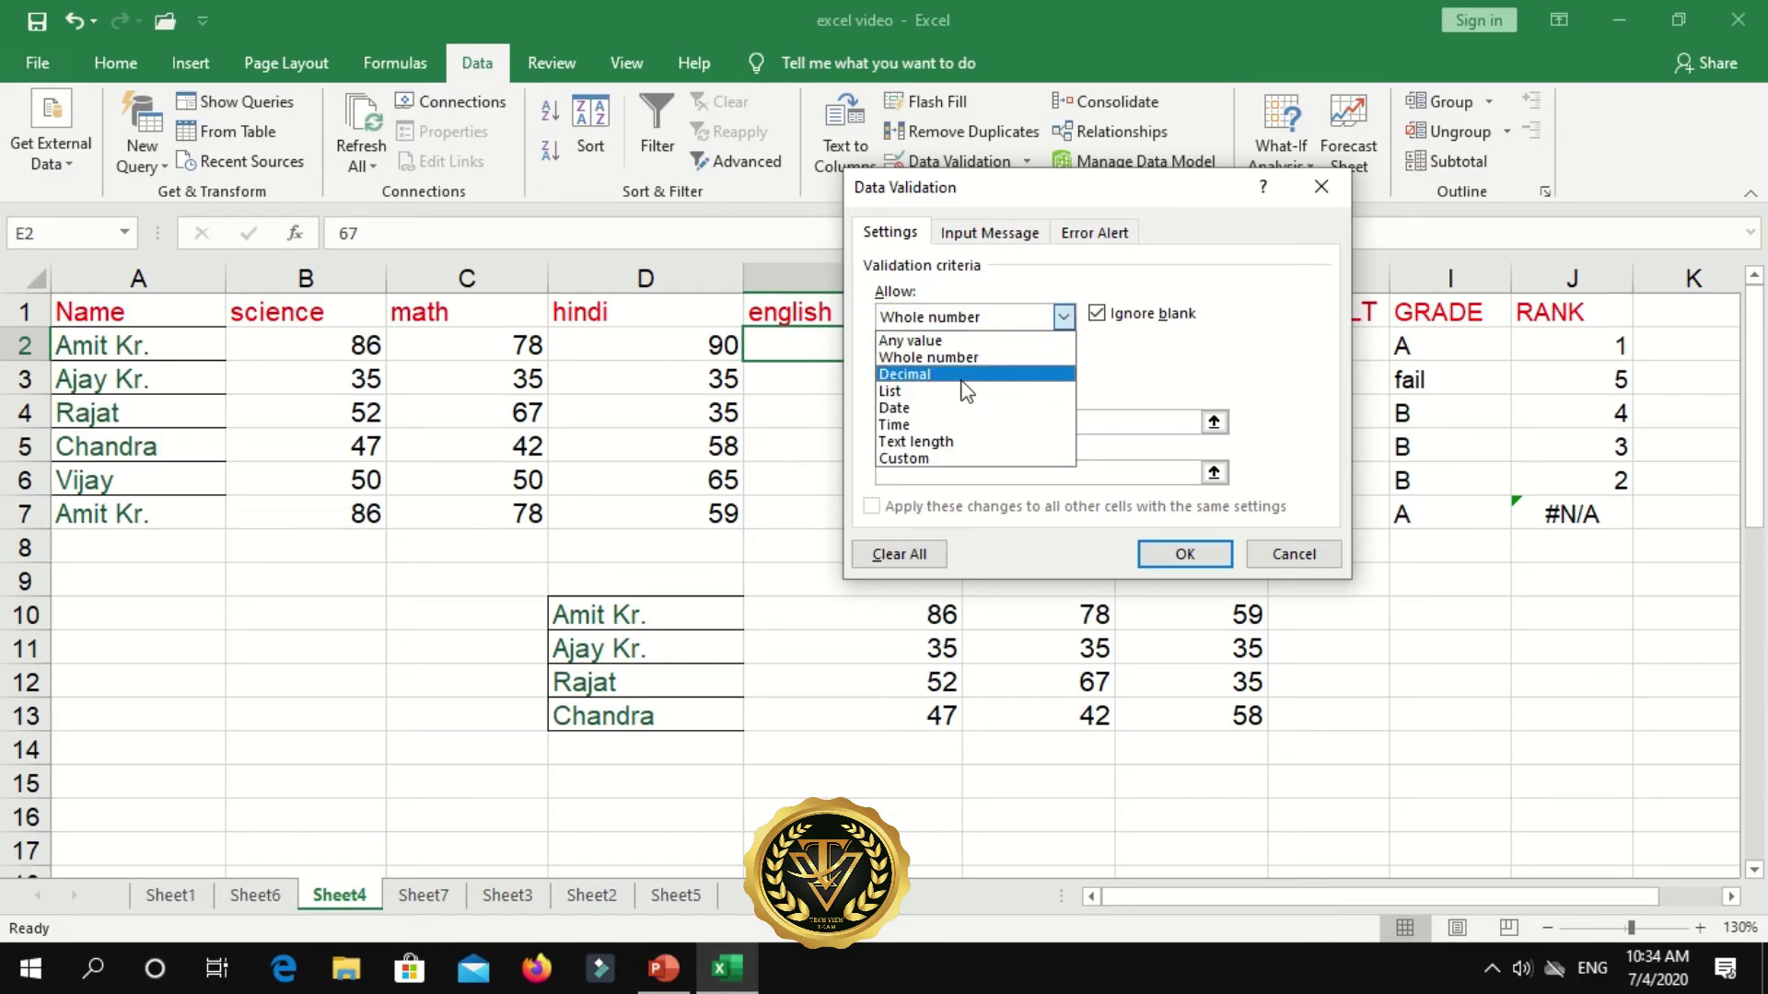
click(1013, 369)
click(1066, 373)
click(1116, 373)
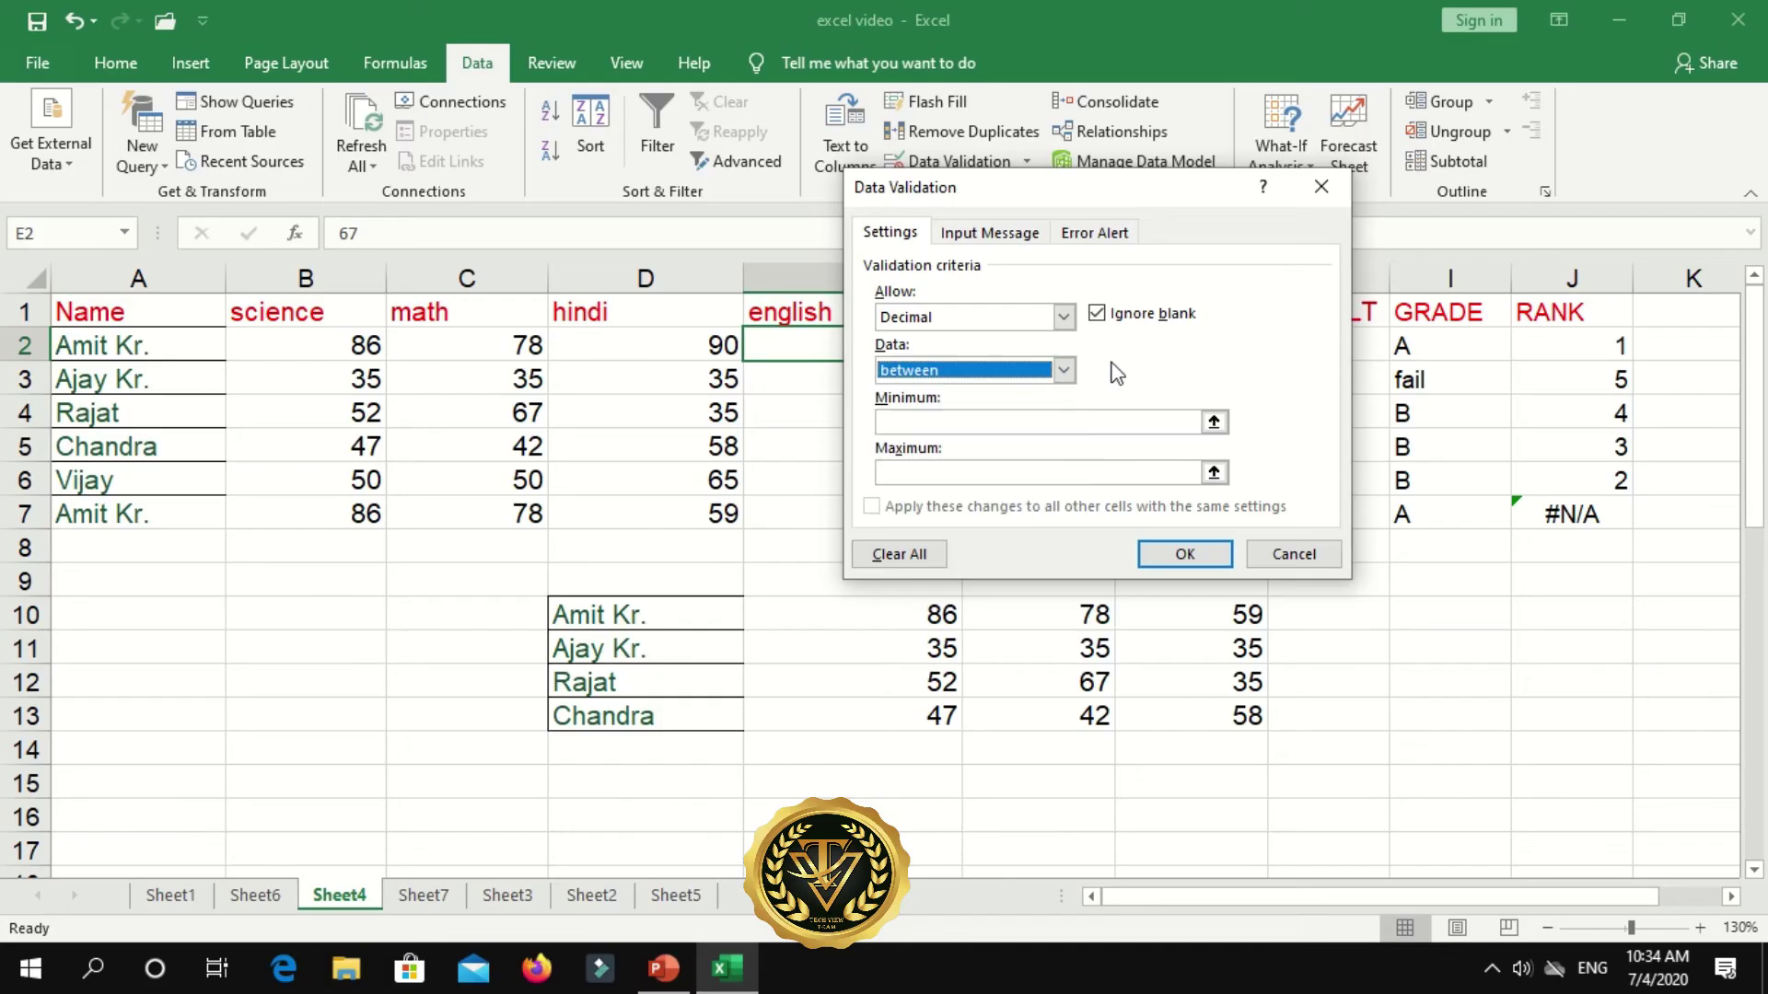
- Clear Ignore blank and dismiss the alerts about missing minimum and maximum values
click(1098, 314)
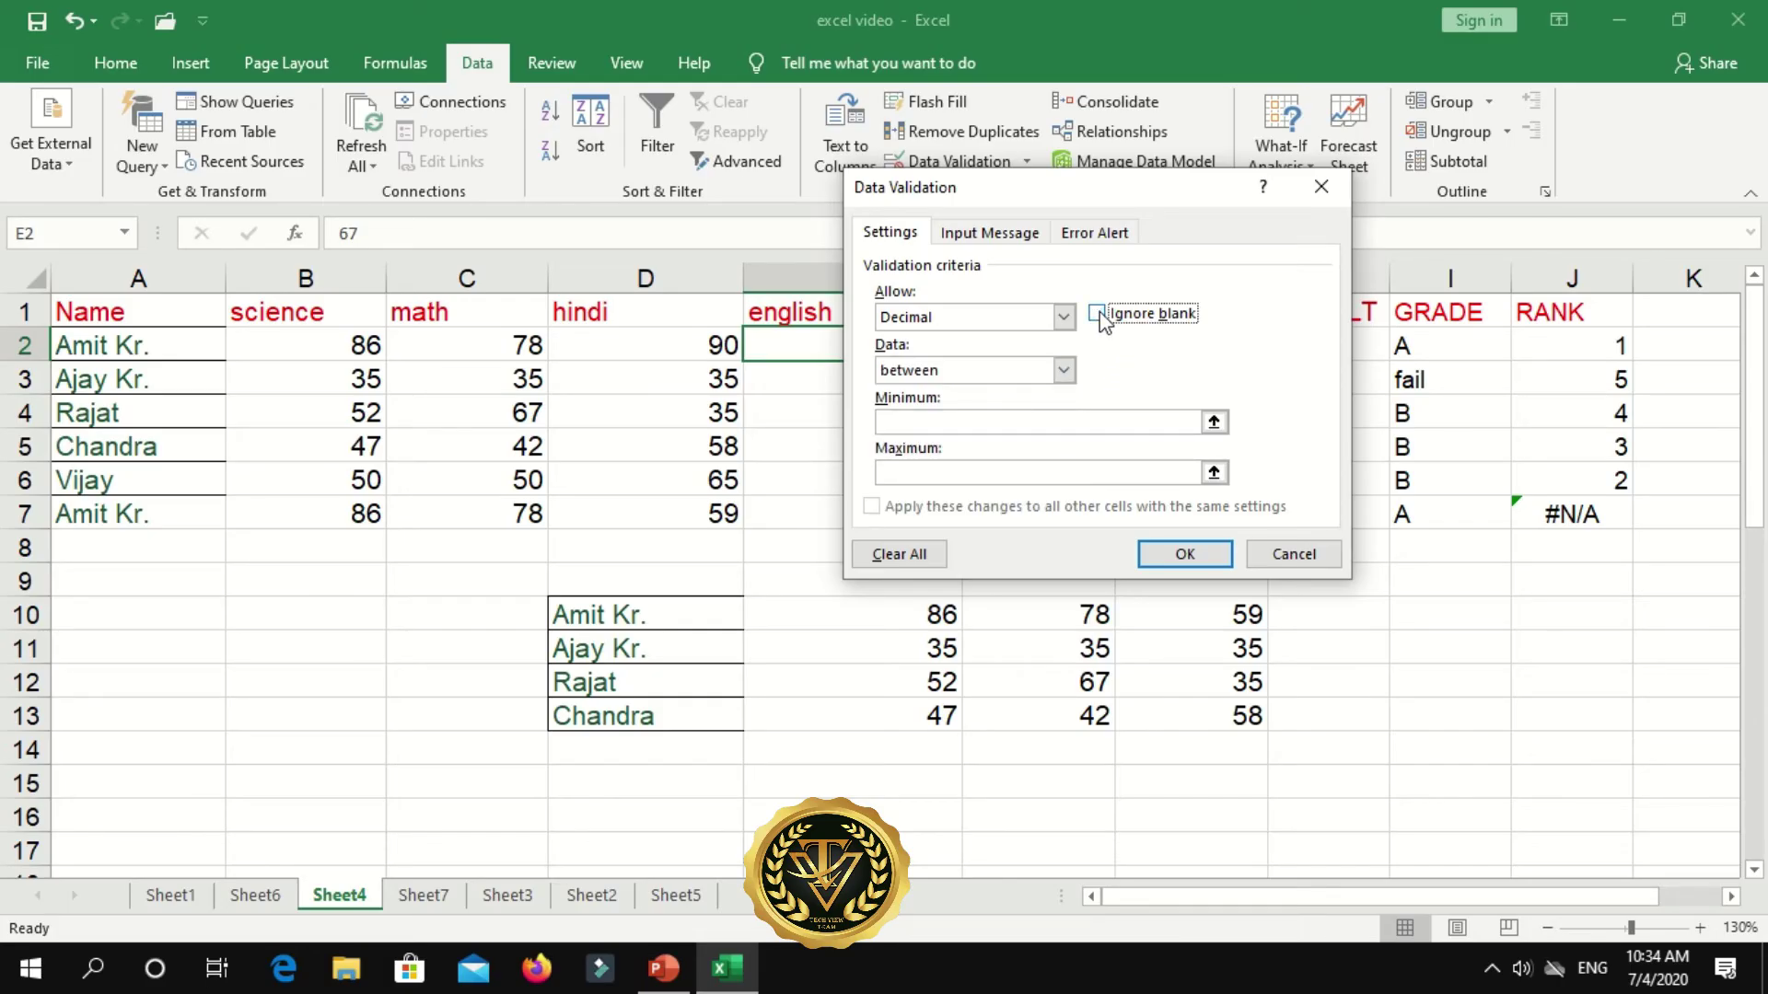
click(1098, 315)
click(1030, 233)
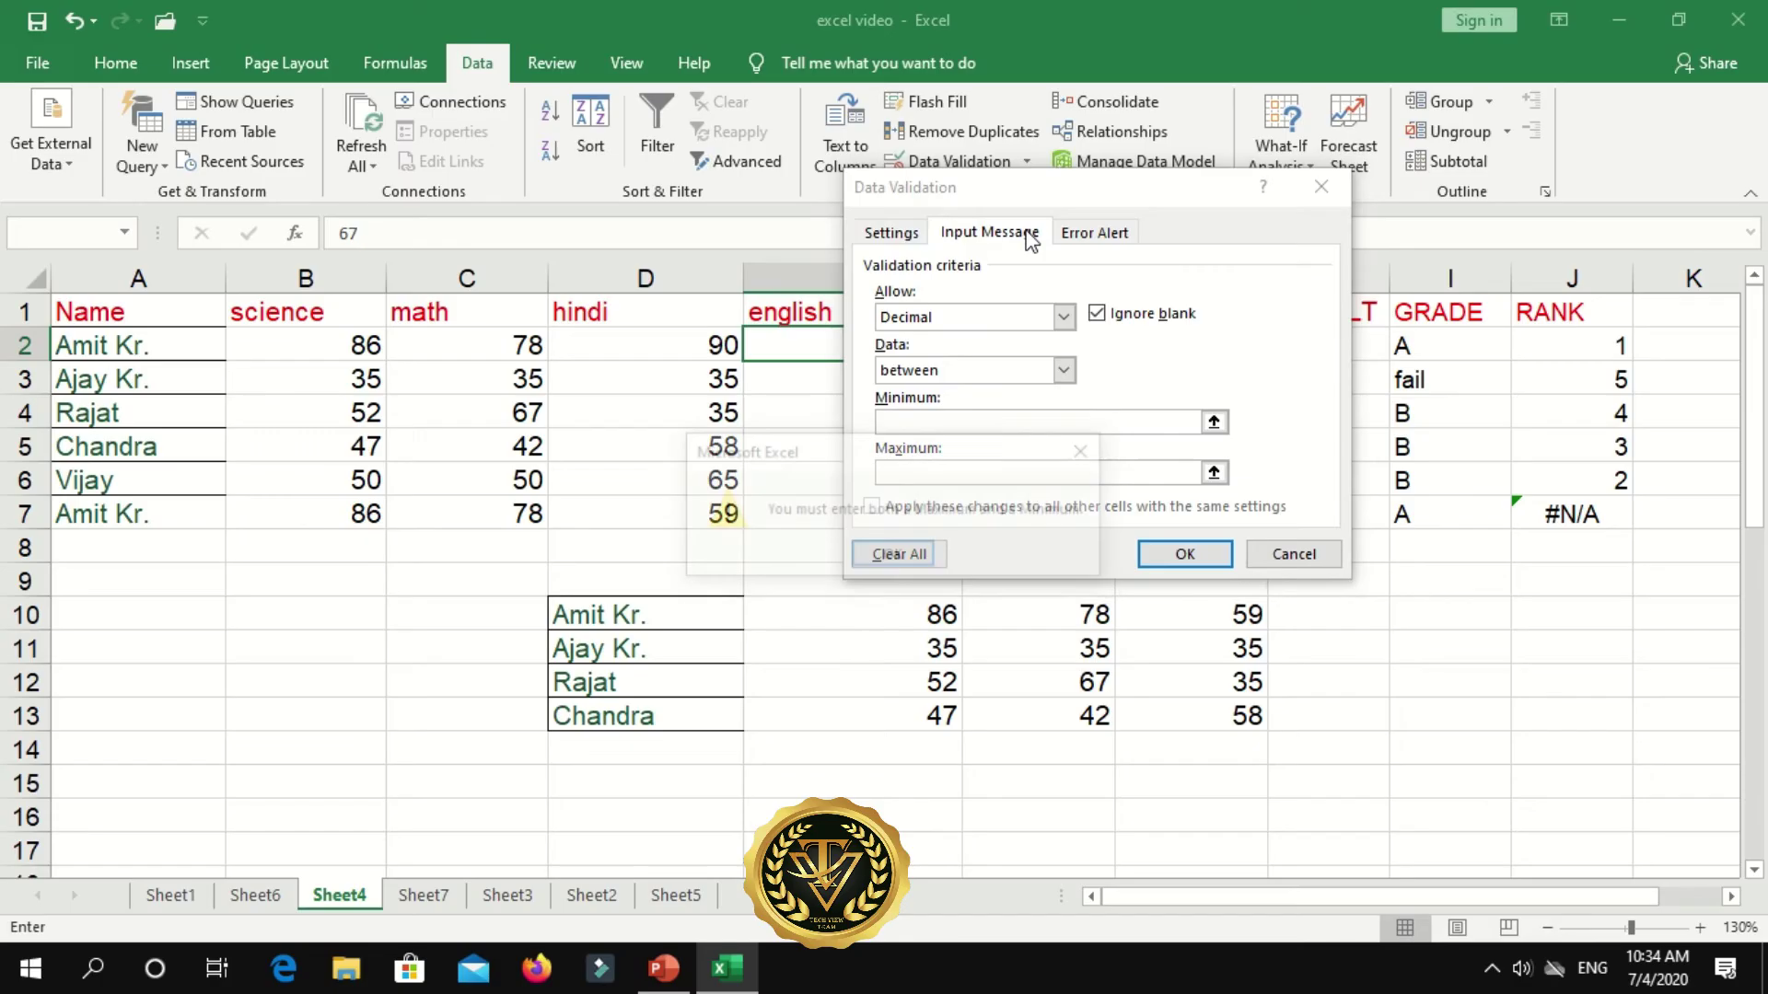
click(881, 557)
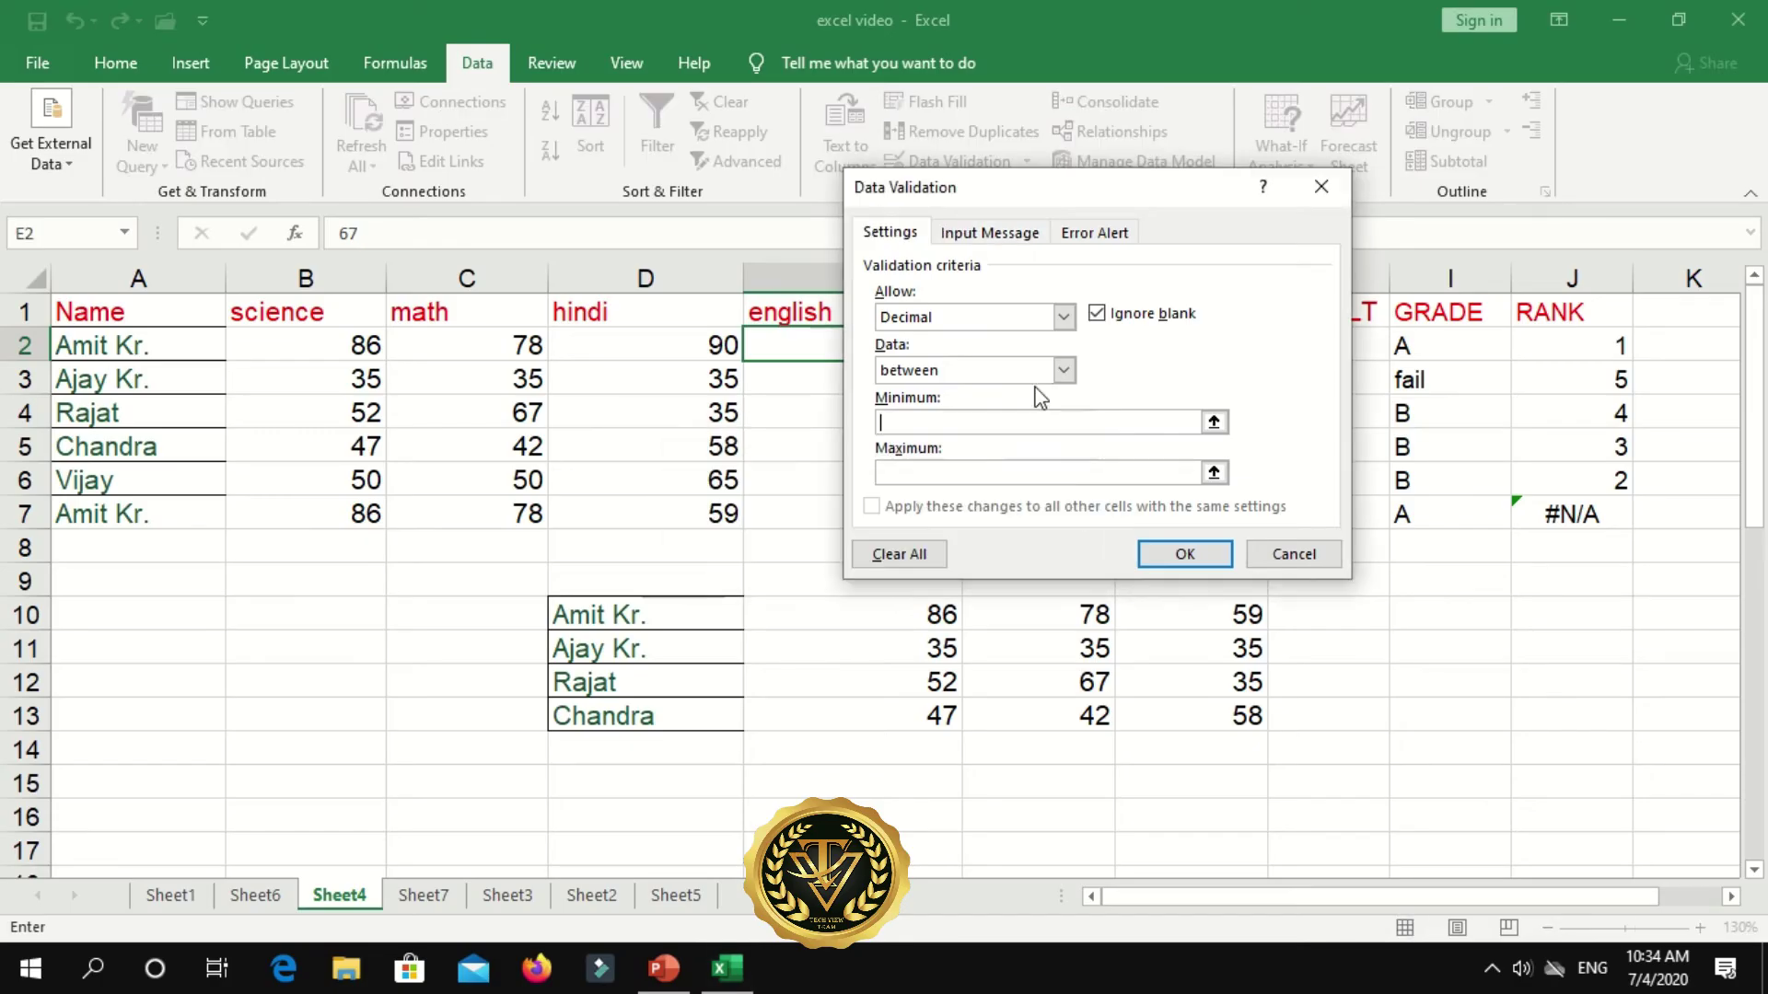
click(1094, 233)
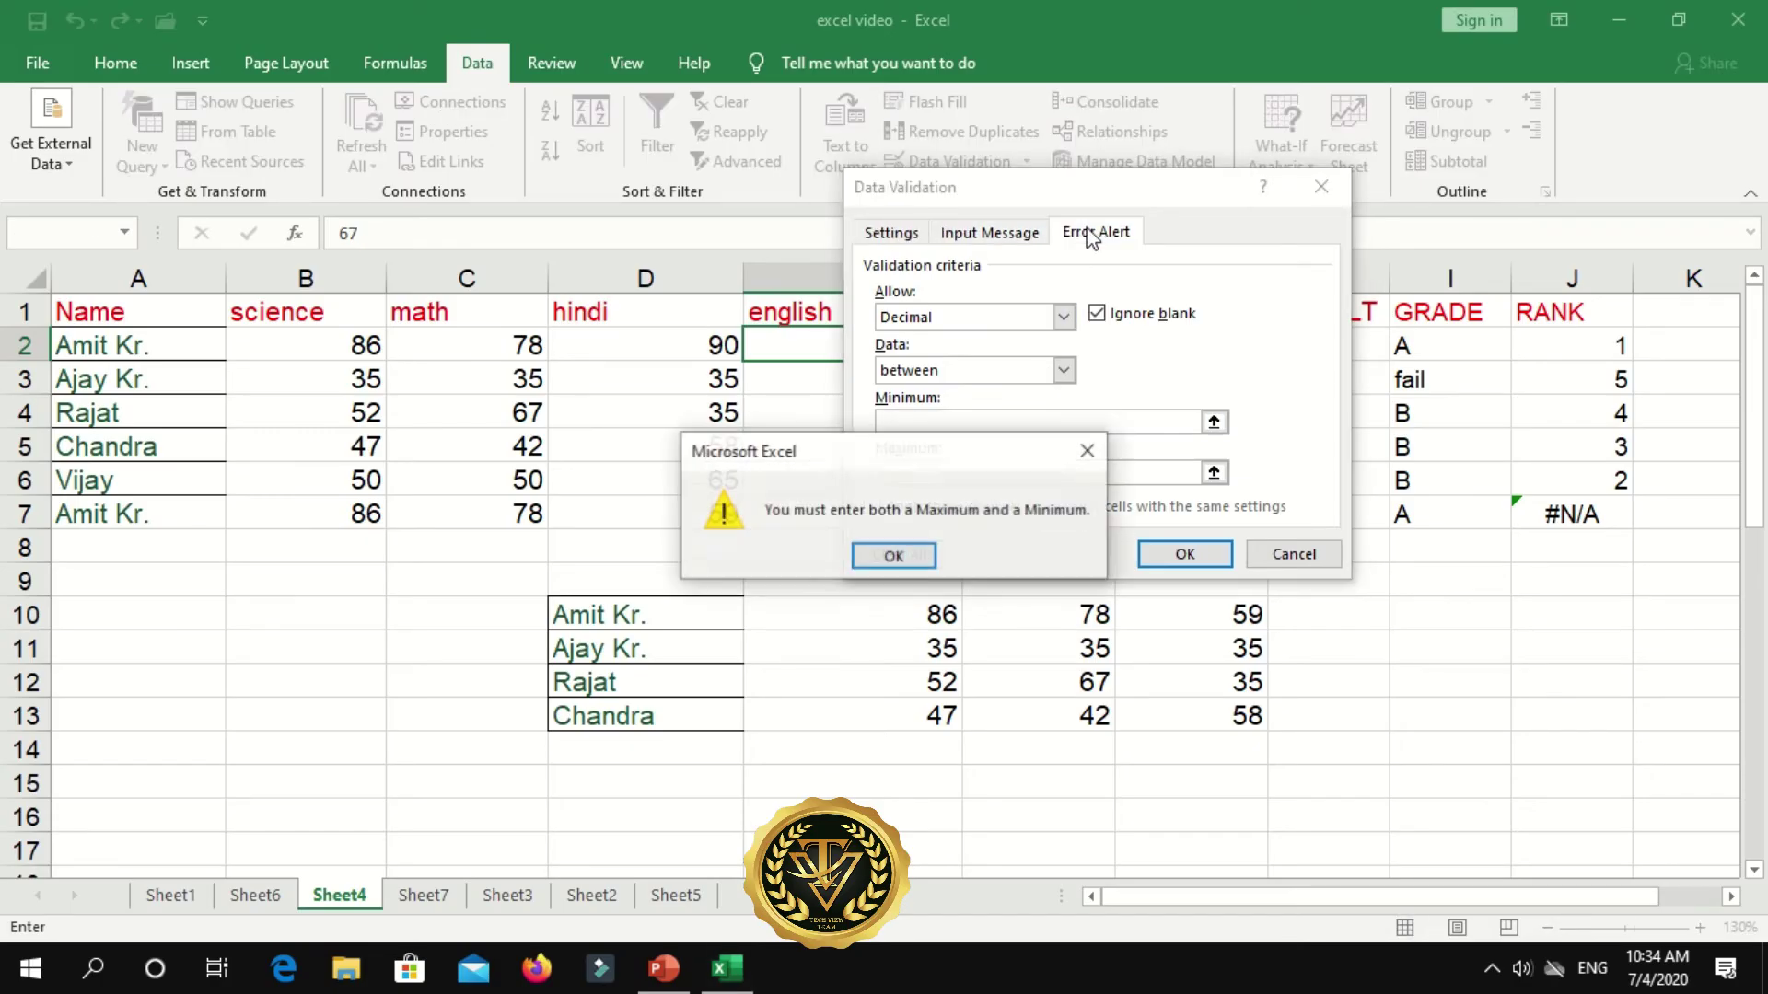
key(Return)
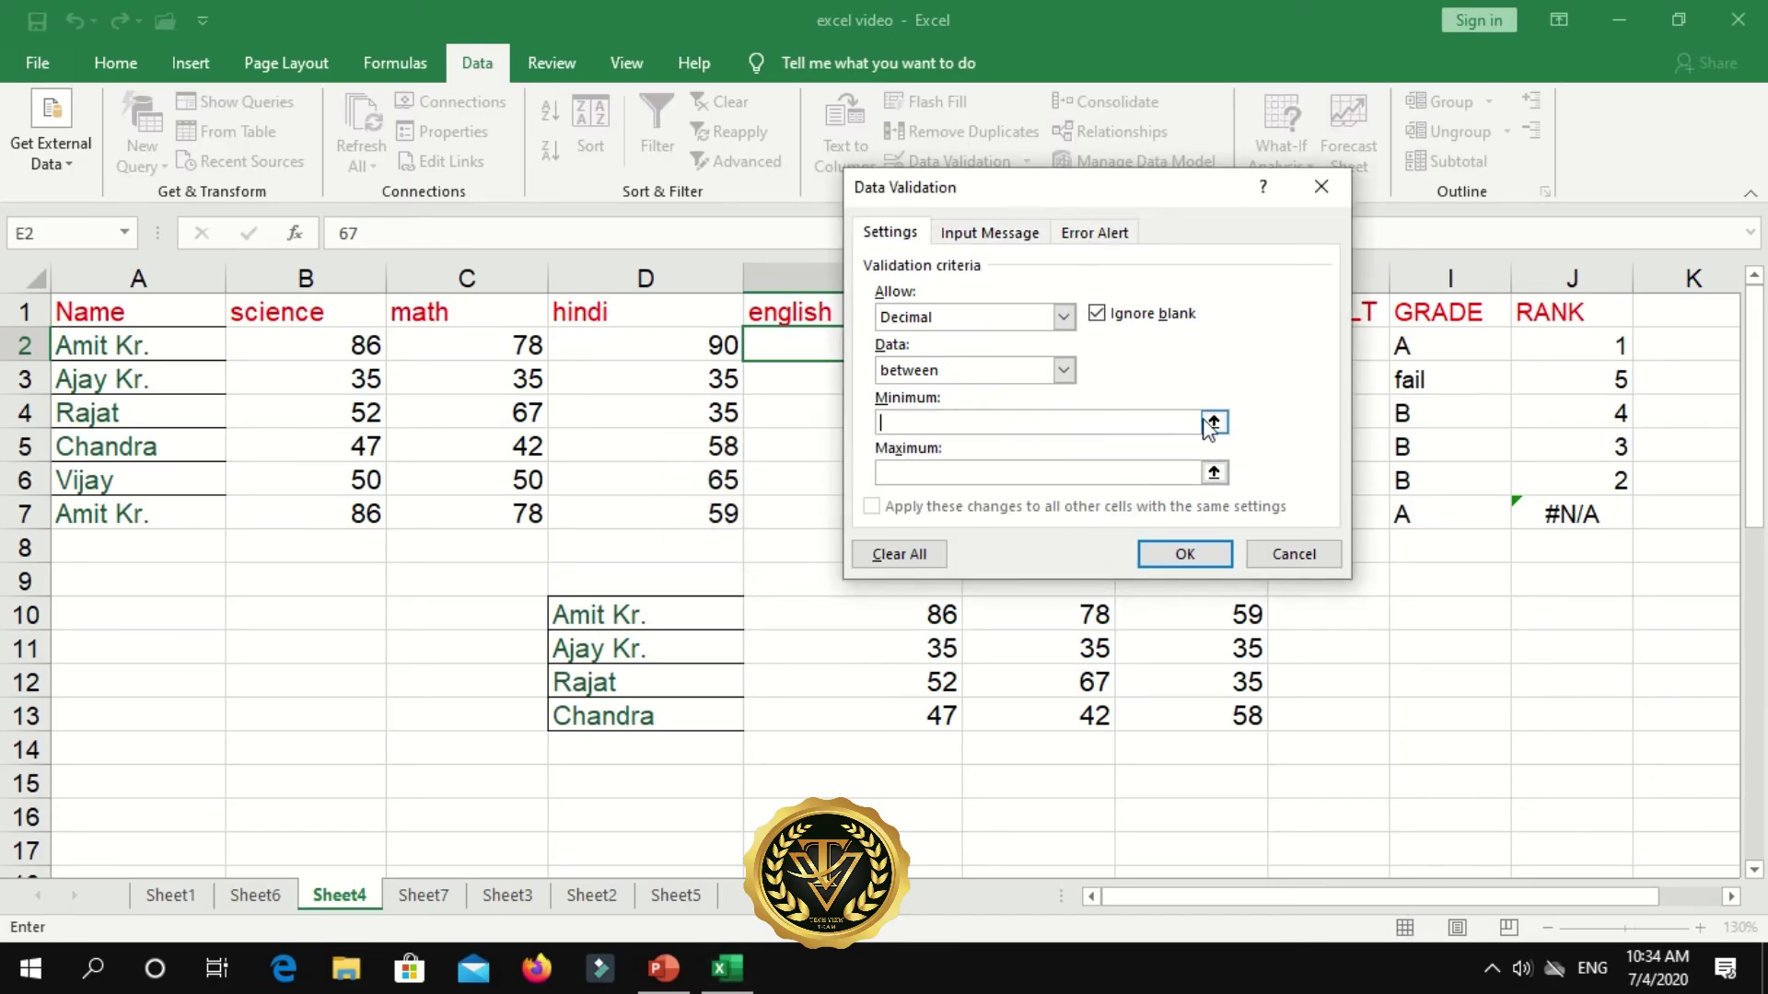
- Allow whole numbers between minimum 0 and maximum 100
click(1063, 318)
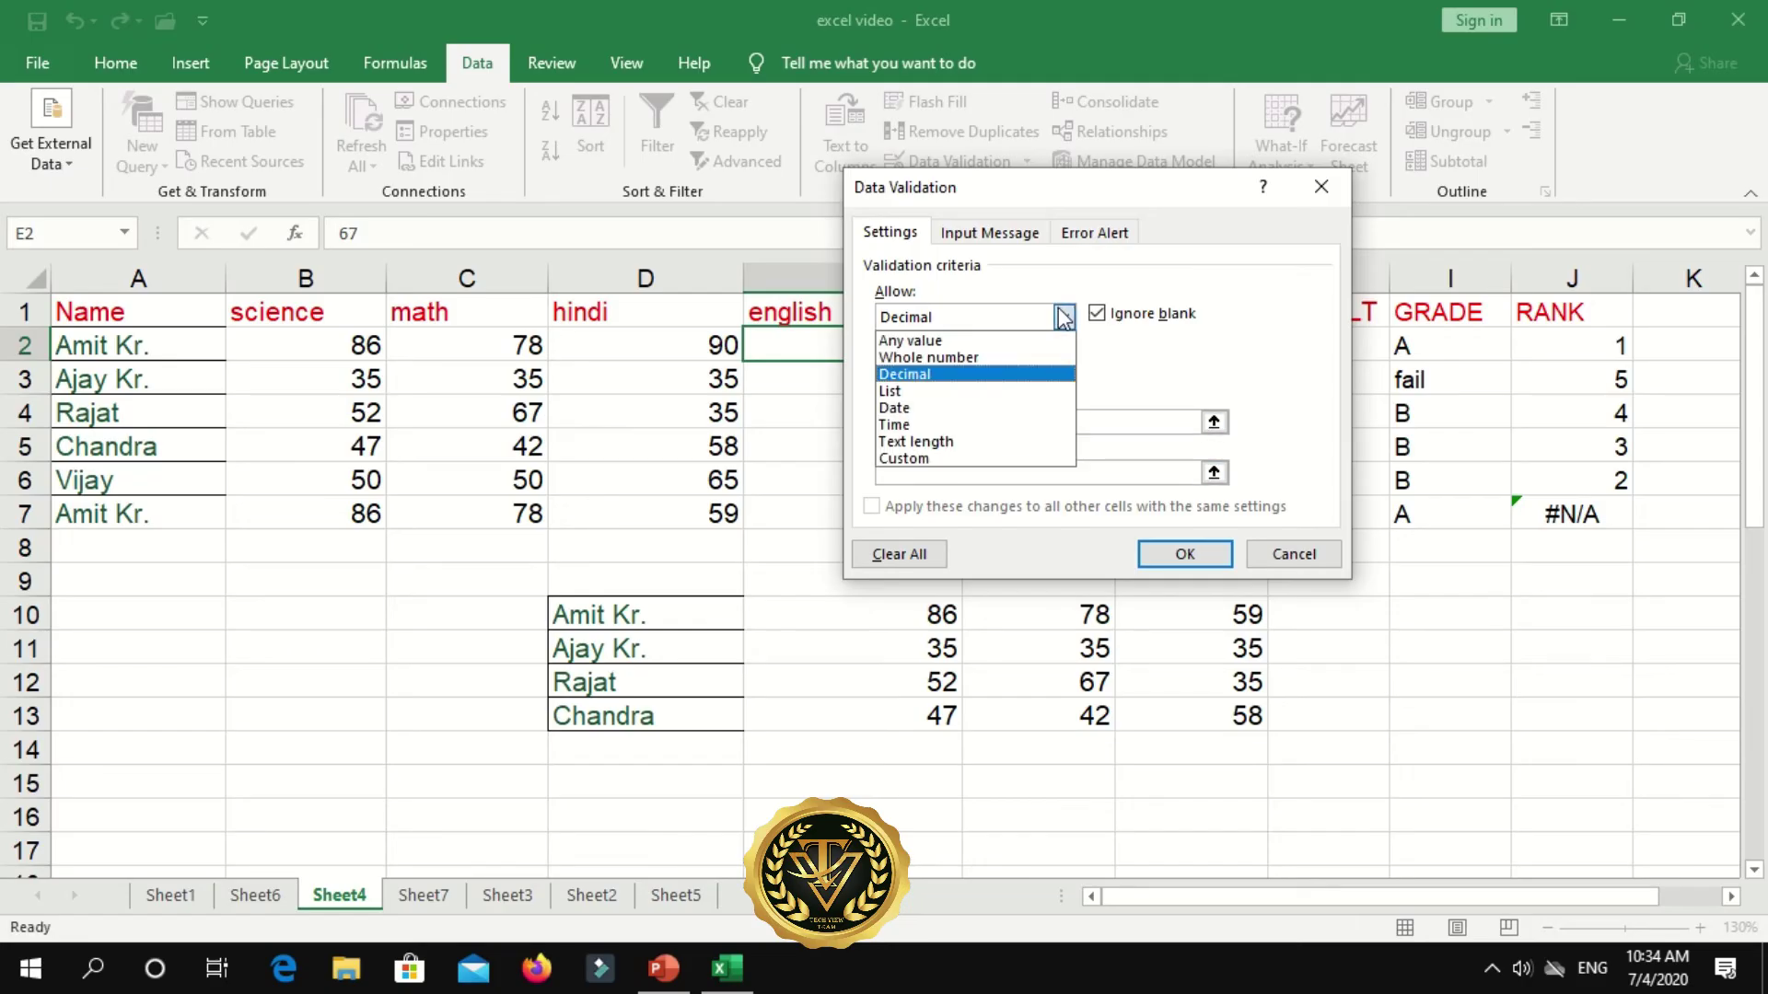
click(1002, 359)
click(953, 426)
text(0)
click(930, 477)
text(100)
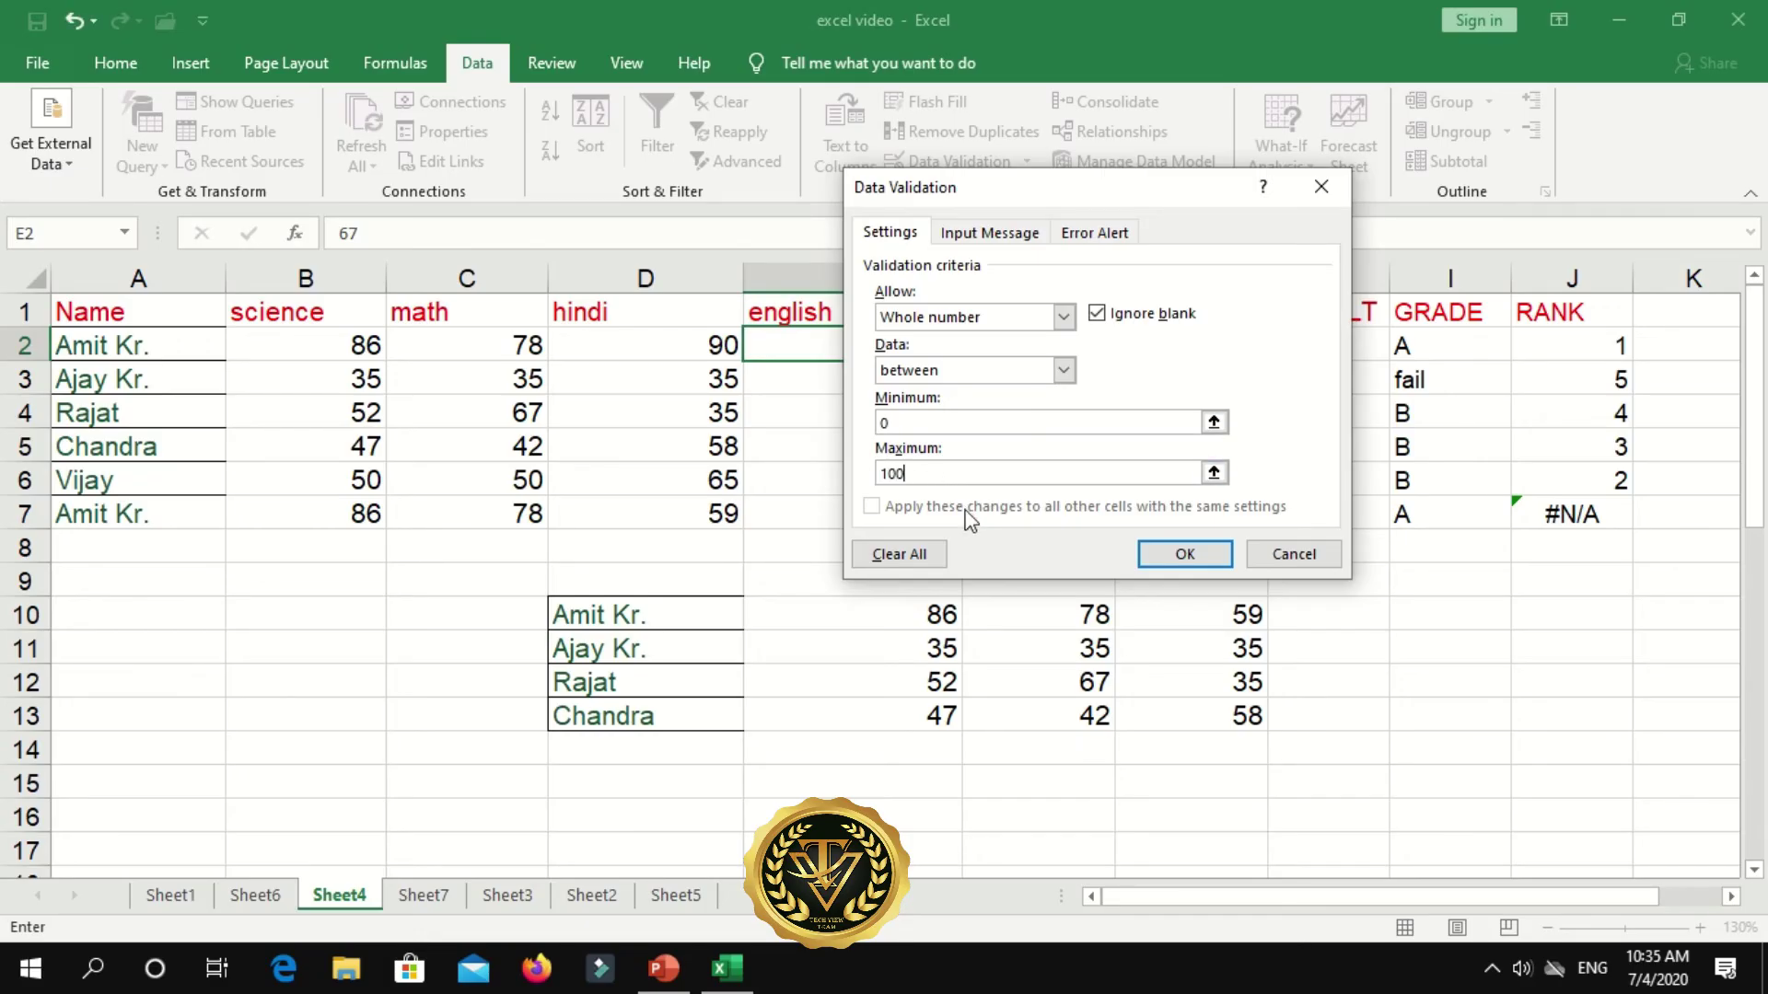
click(989, 236)
click(943, 355)
- Enter the input message title 'Error' and message 'input accept range: 0 to 100'
text(Error)
click(927, 421)
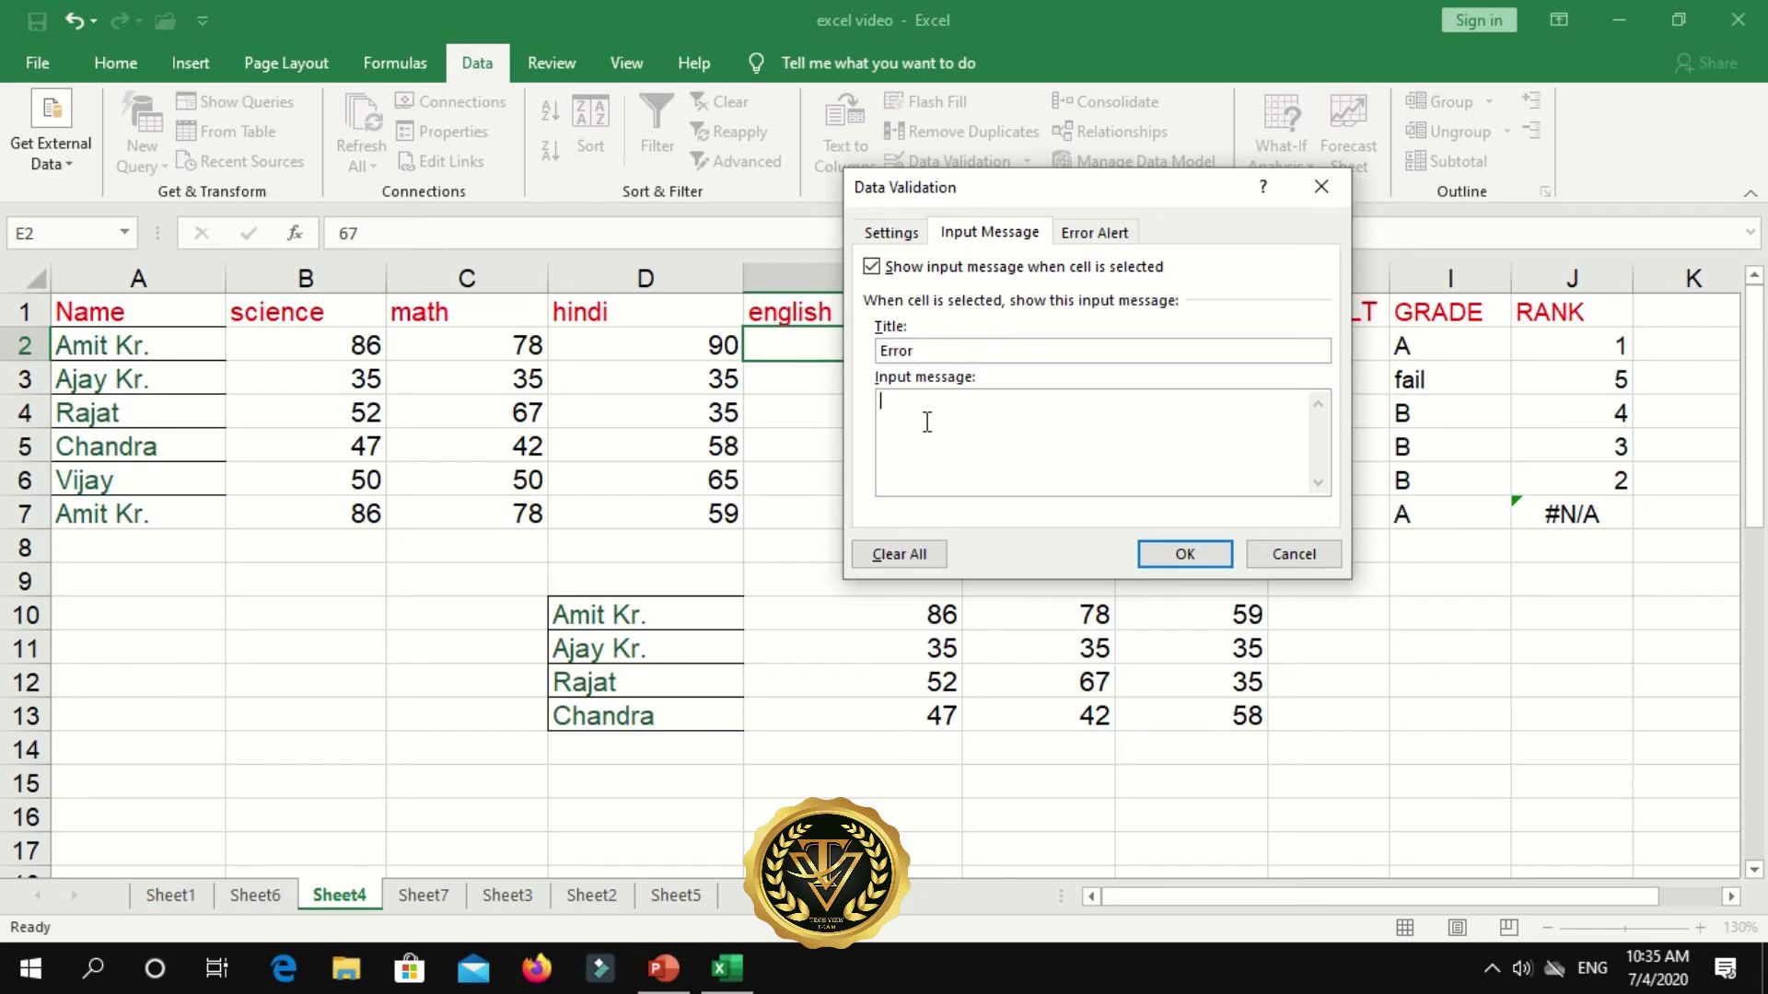
text(Please)
key(BackSpace)
key(BackSpace)
key(BackSpace)
key(BackSpace)
key(BackSpace)
key(BackSpace)
key(BackSpace)
text(input accept )
text(range:)
text( 0 t)
text(o 100)
- Make the error alert a Warning titled 'Hold On' saying 'Please enter value between 0 to 100', and confirm
click(1089, 237)
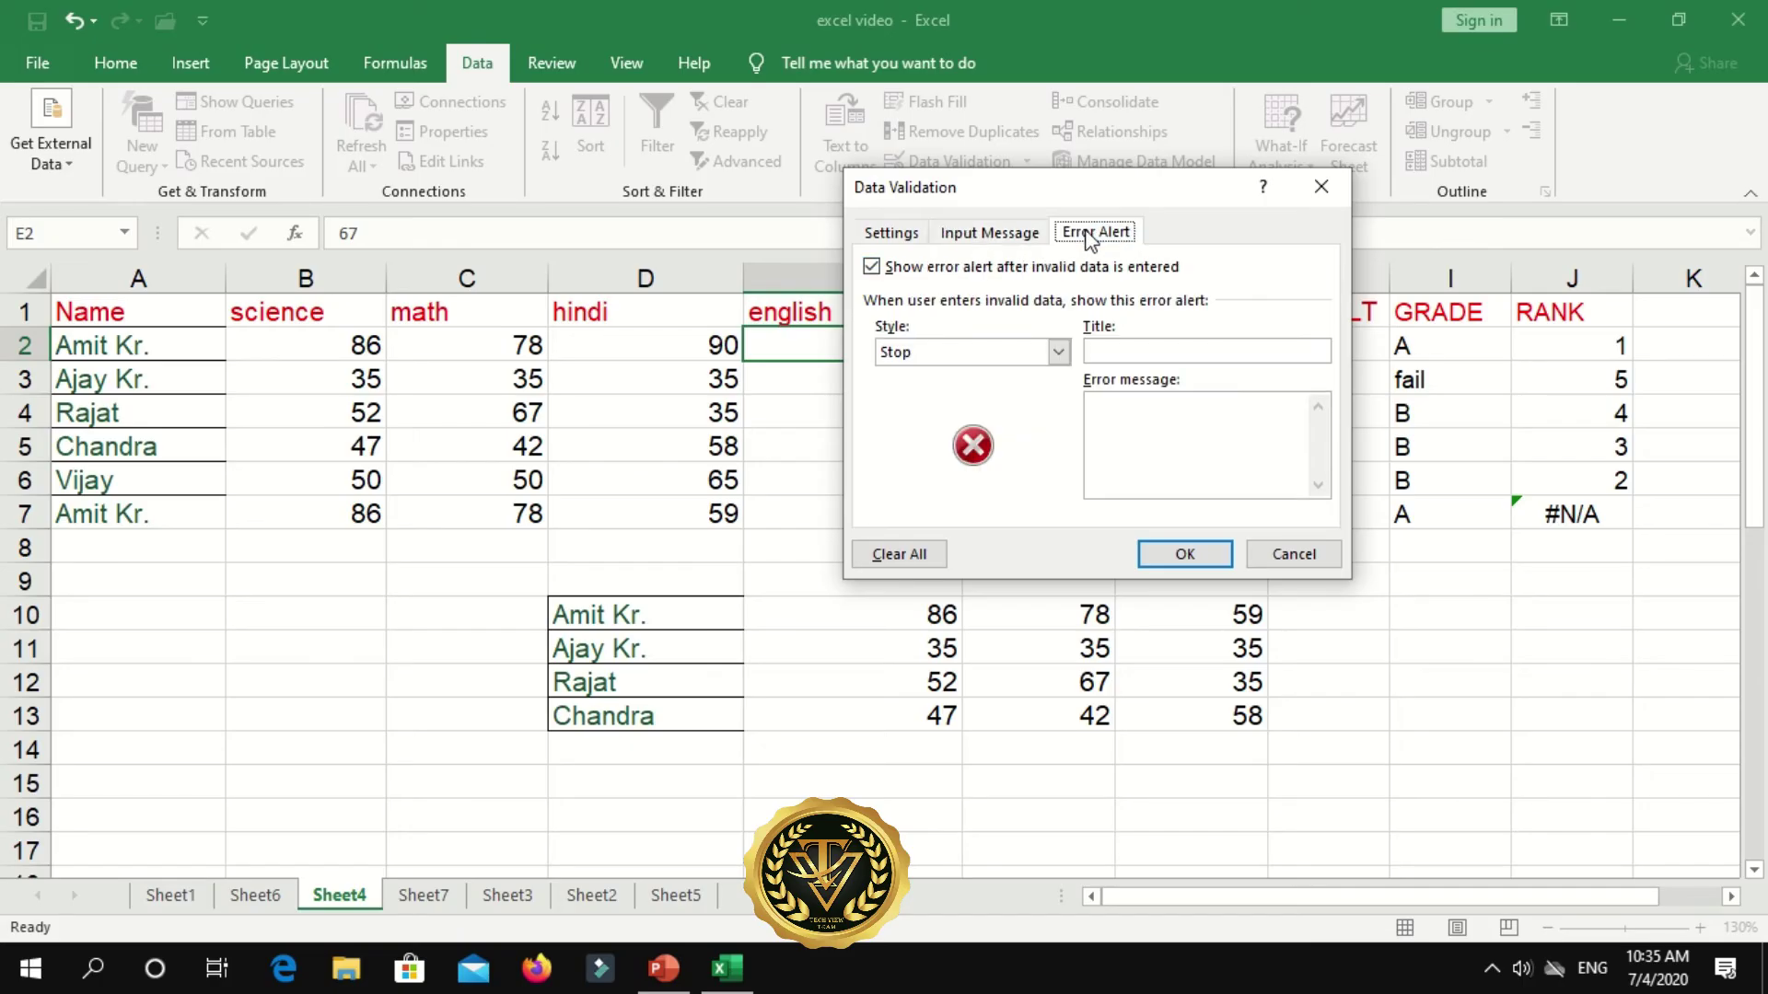
click(1059, 353)
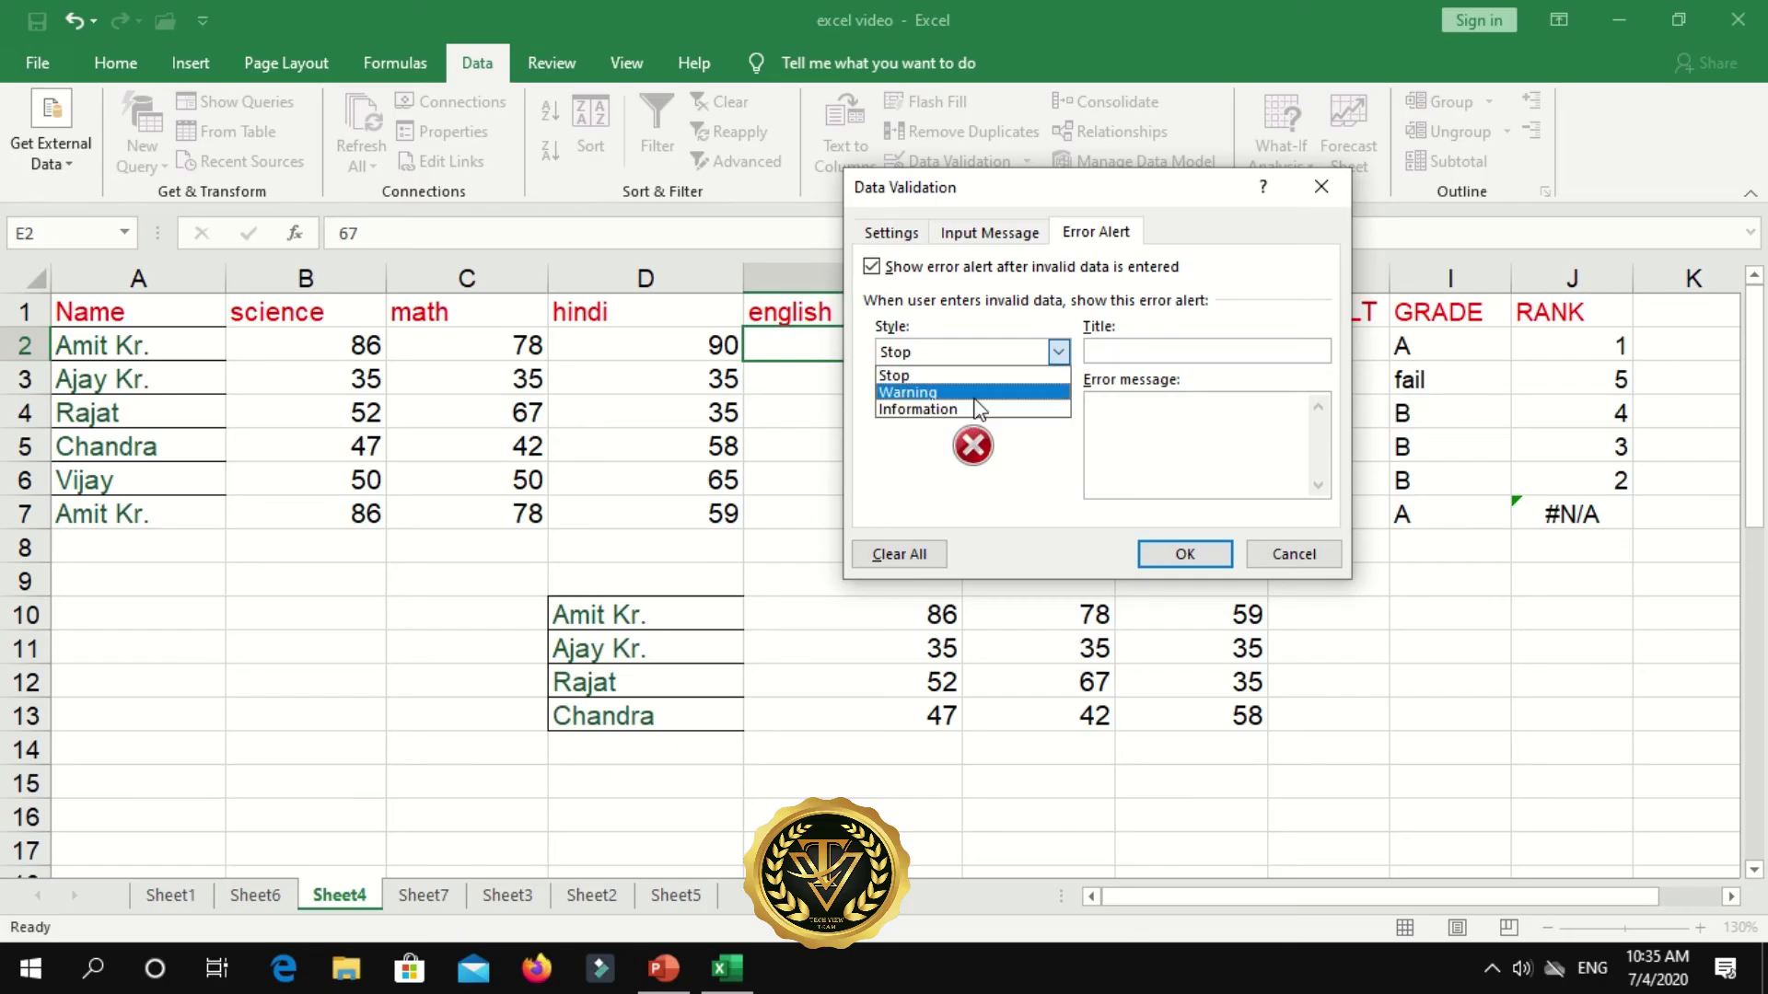
click(974, 396)
click(1143, 350)
text(Hold On)
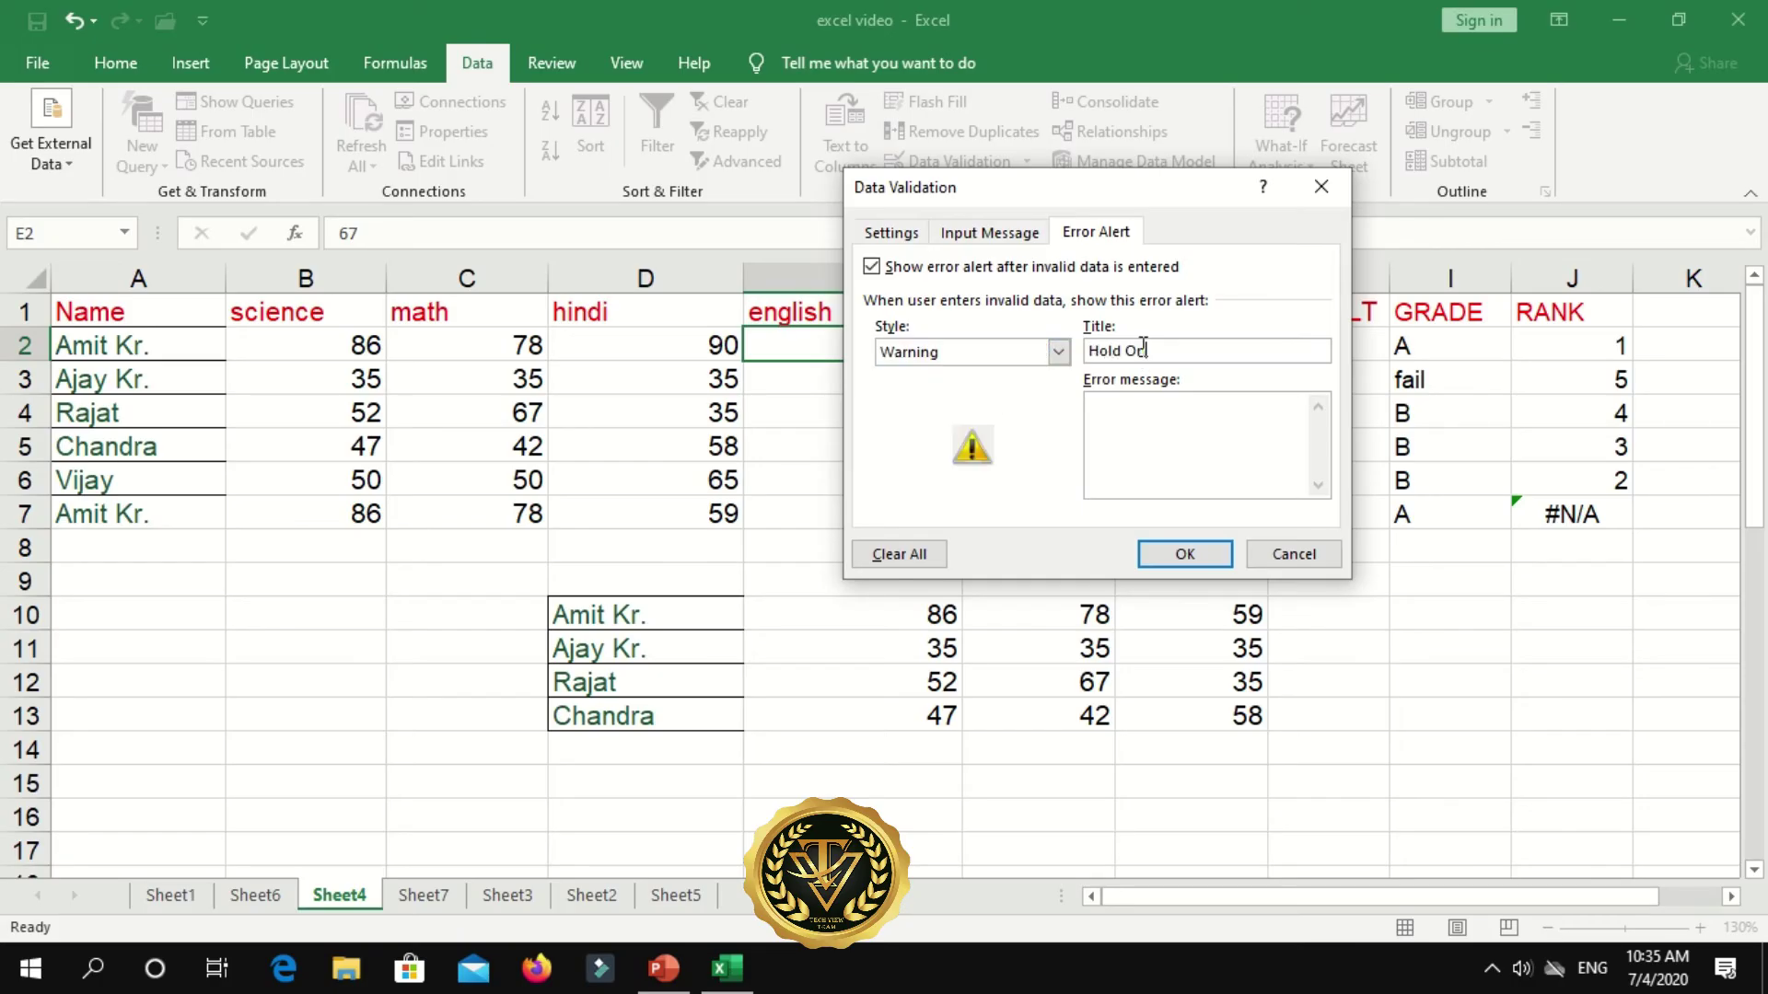
text(Pleas)
text(ente)
text(value between 0 to 100)
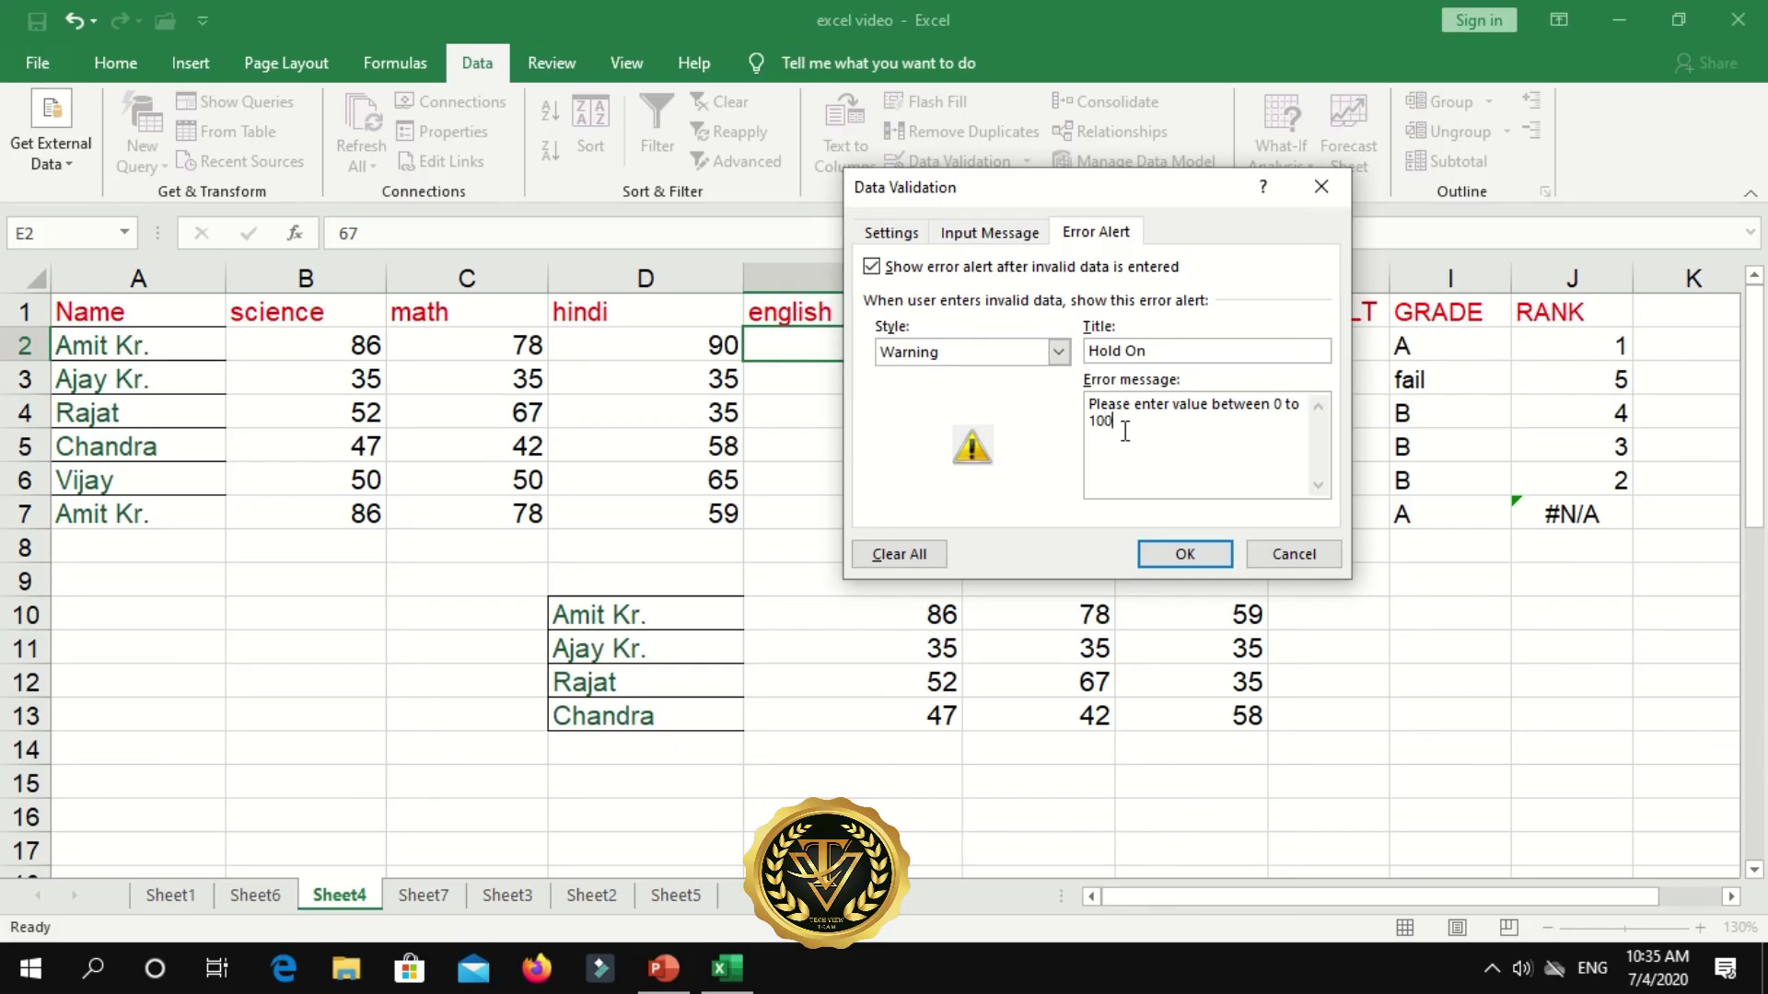
click(1186, 556)
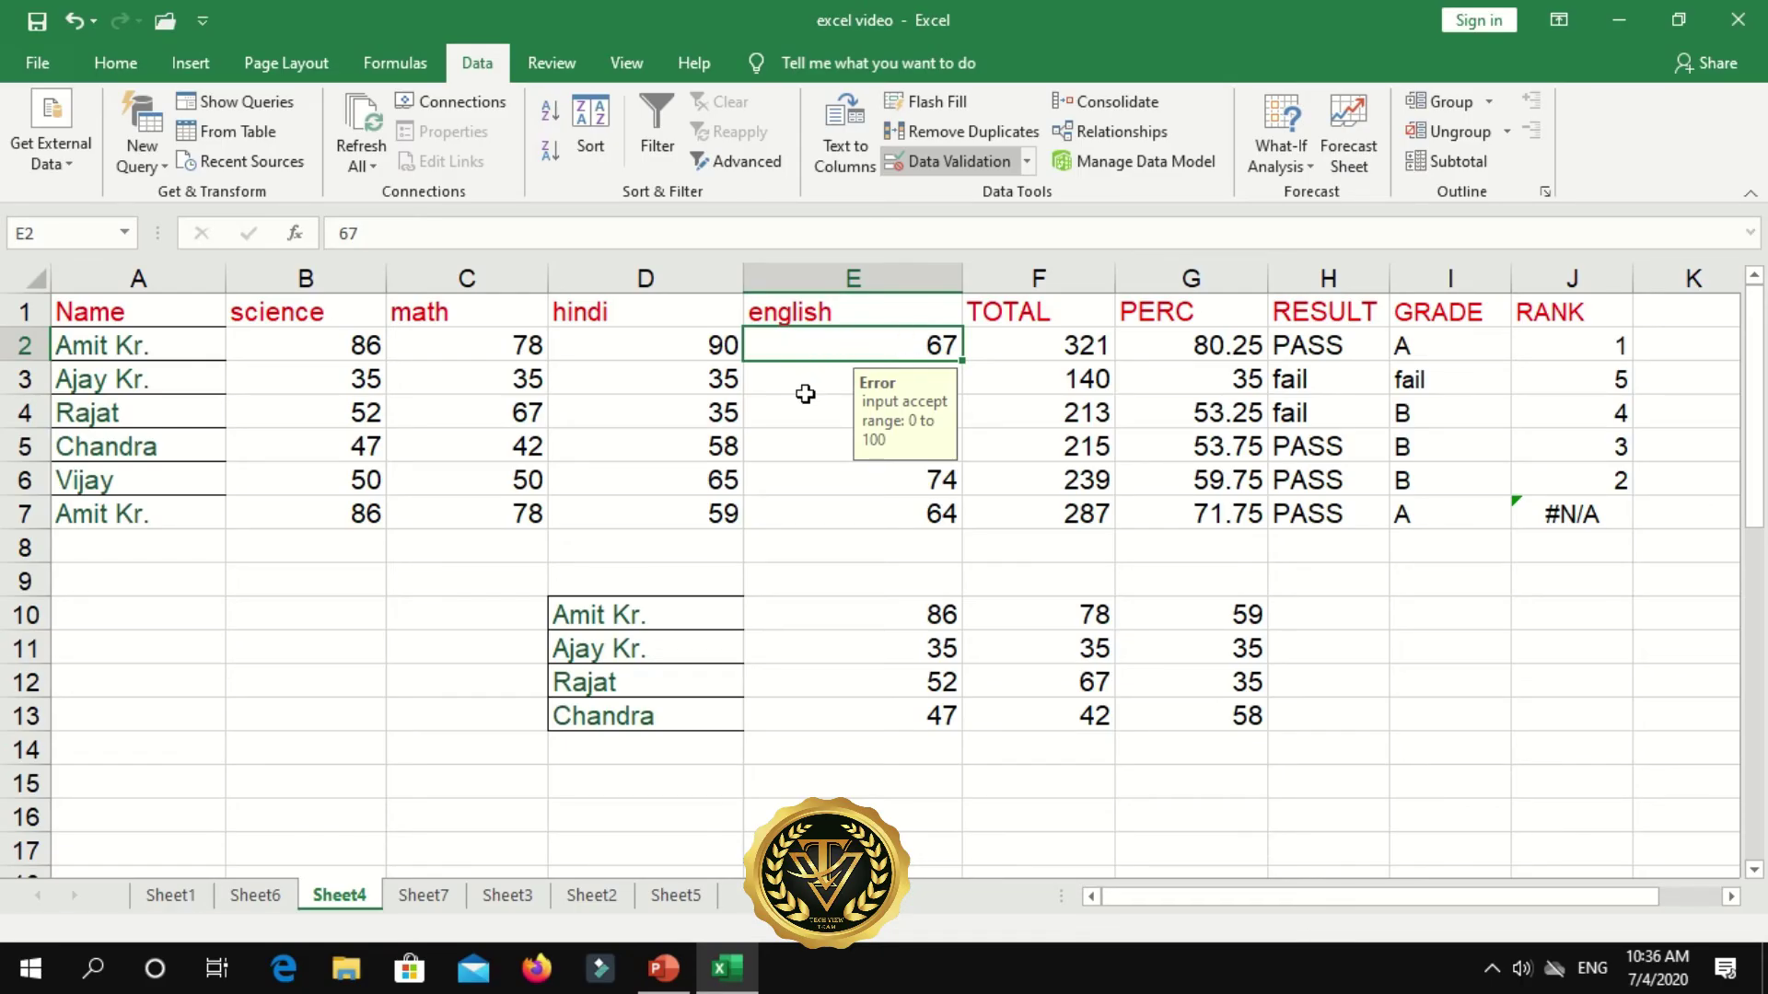
- Delete the score 67 from E2 and enter 'd' to trigger the warning
click(806, 391)
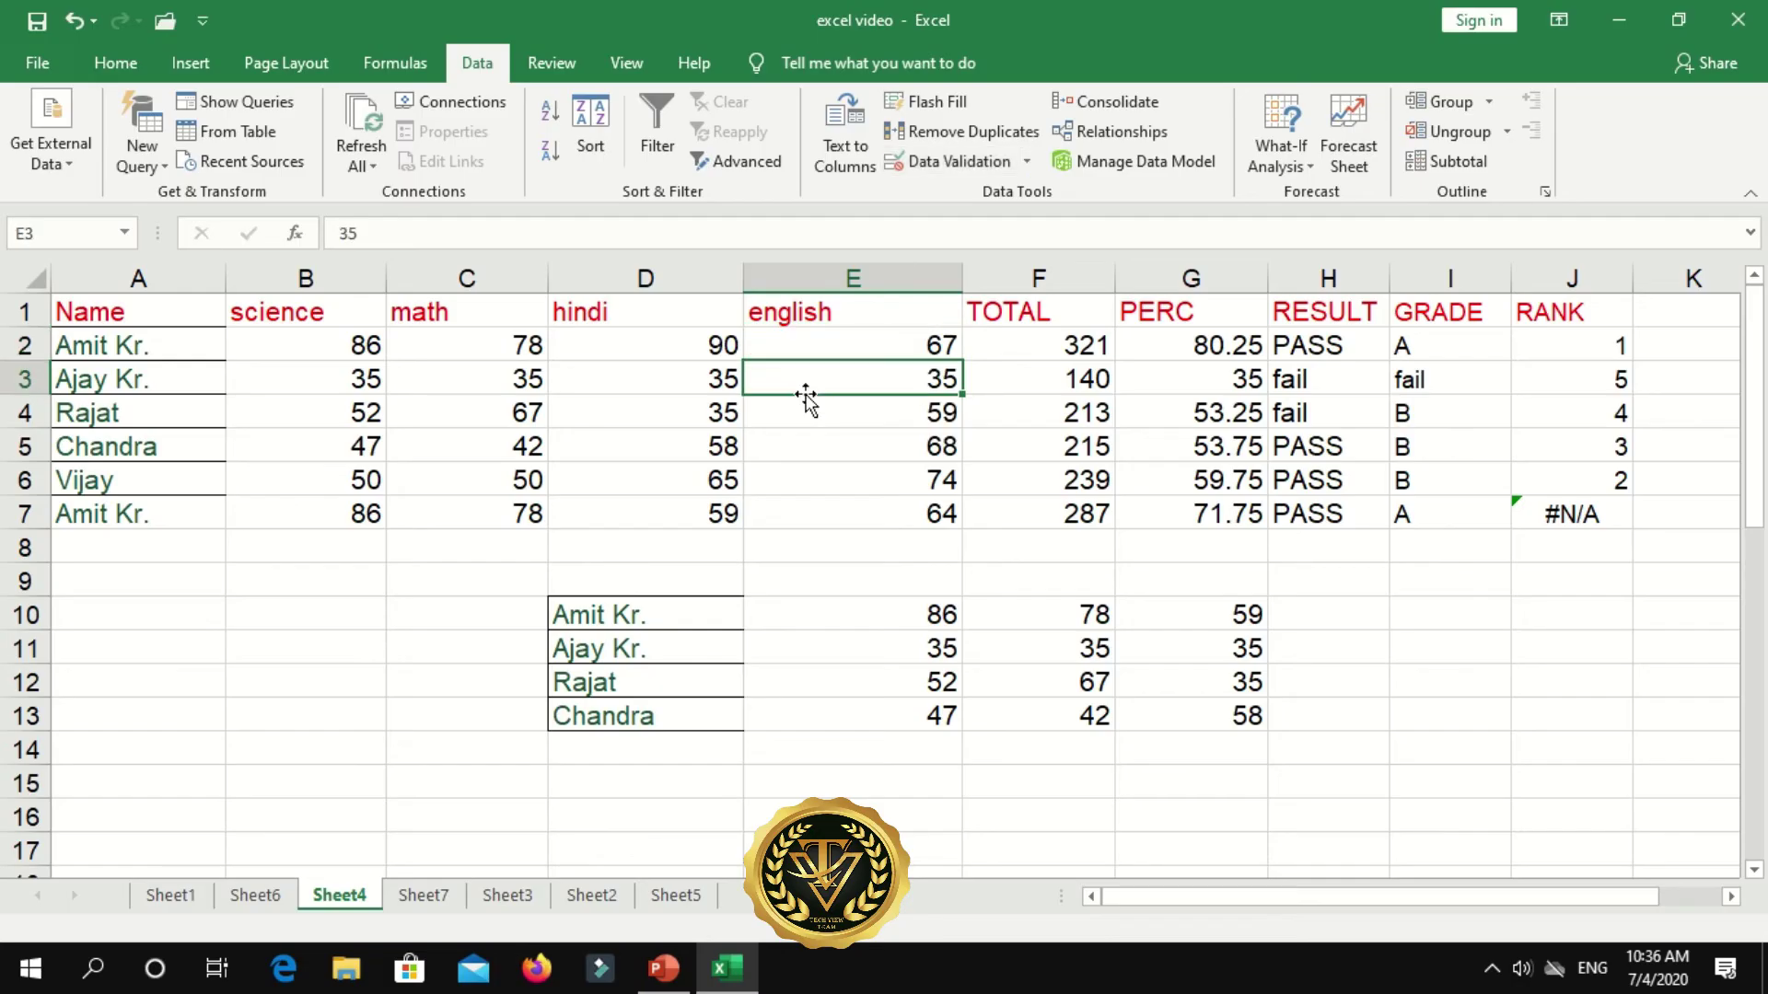
click(879, 339)
double_click(879, 339)
key(Delete)
key(Delete)
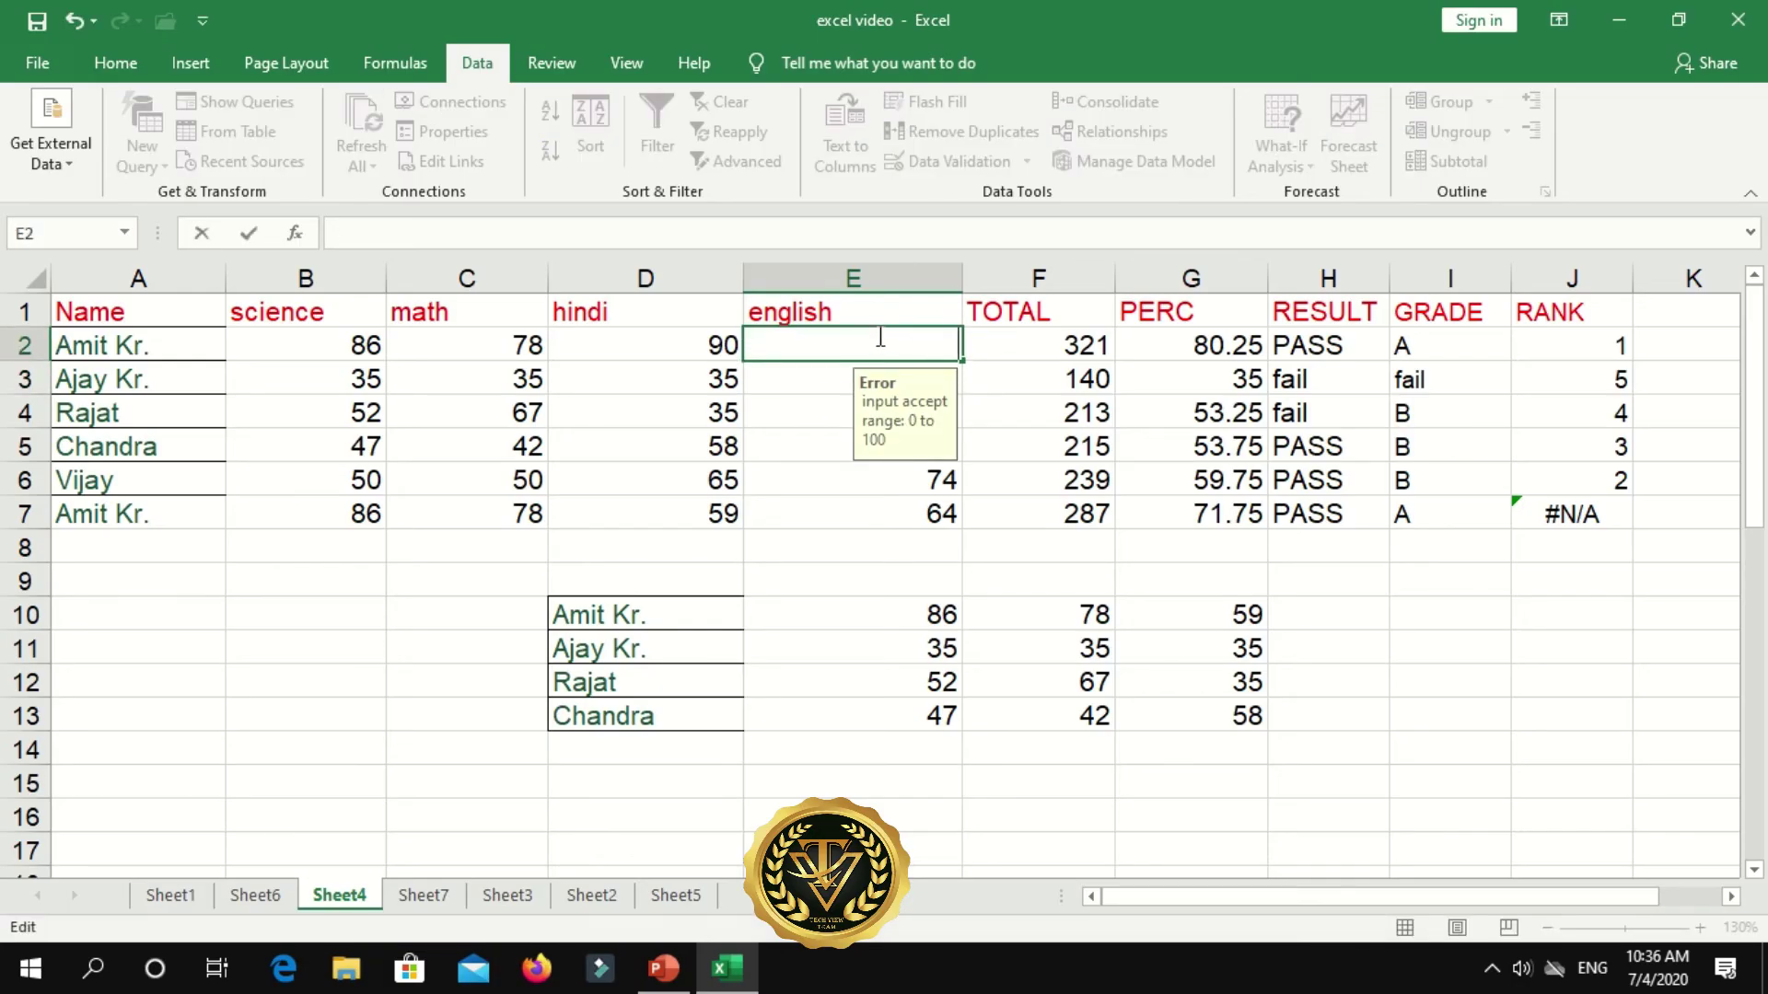
click(837, 378)
click(872, 340)
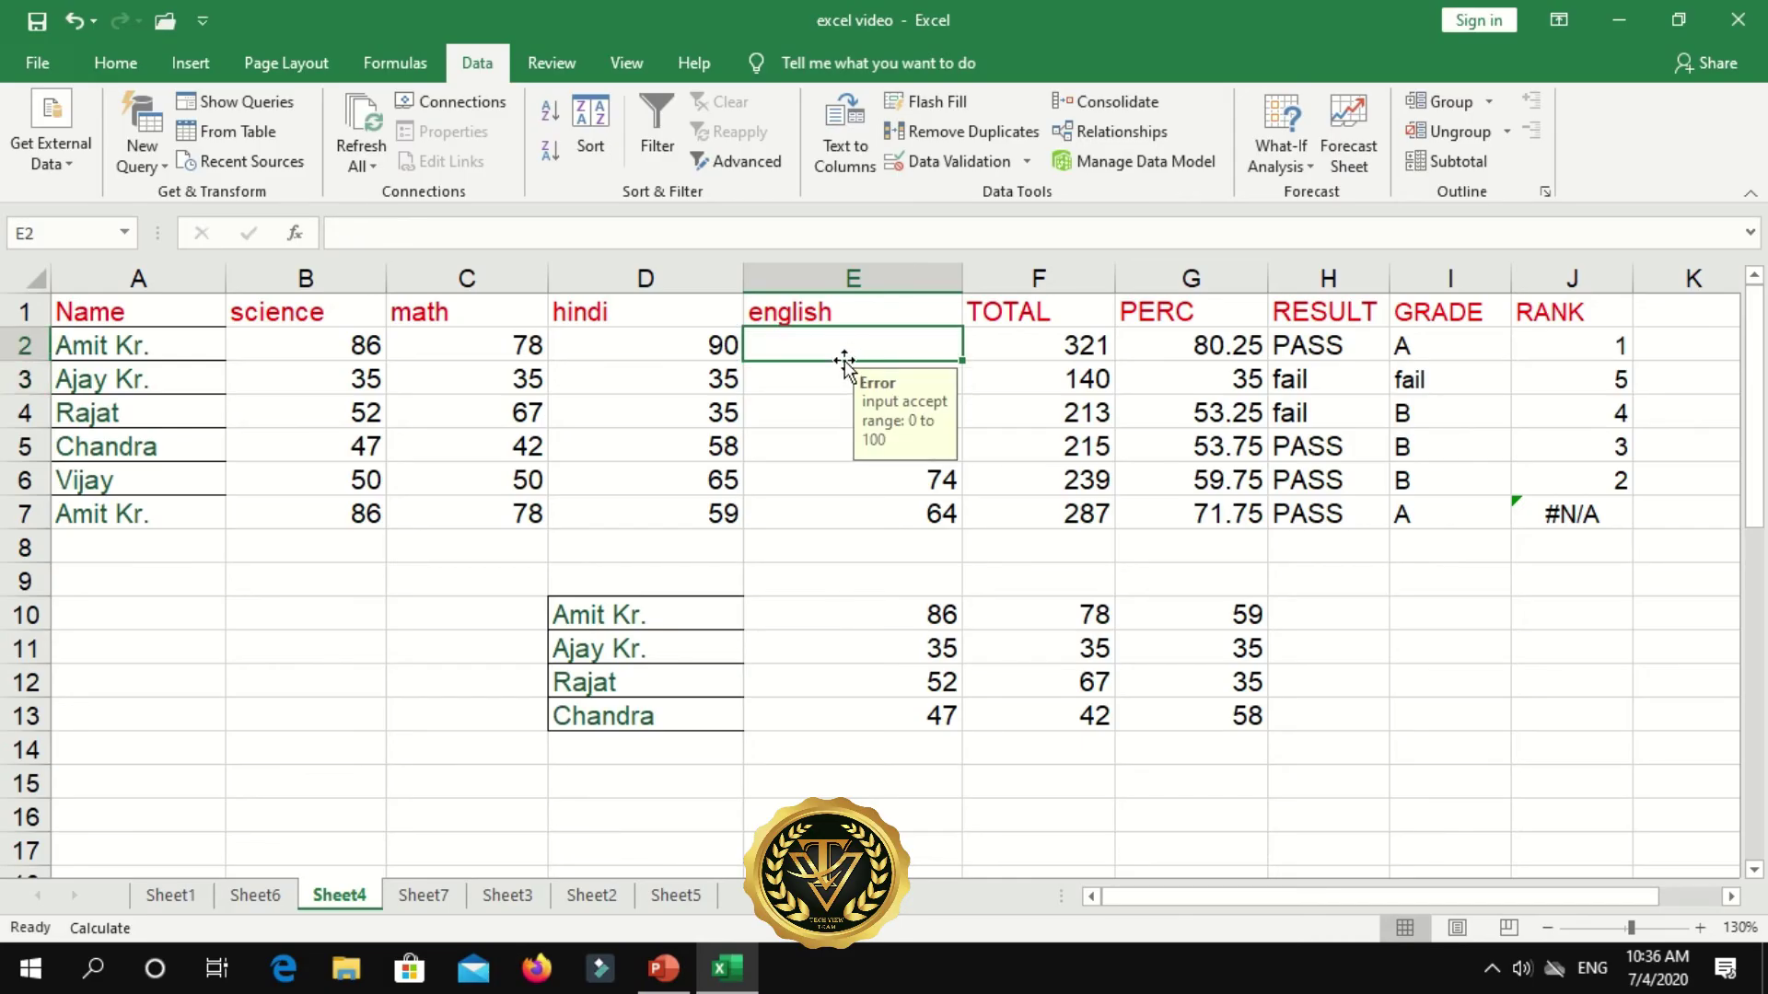
text(d)
key(Return)
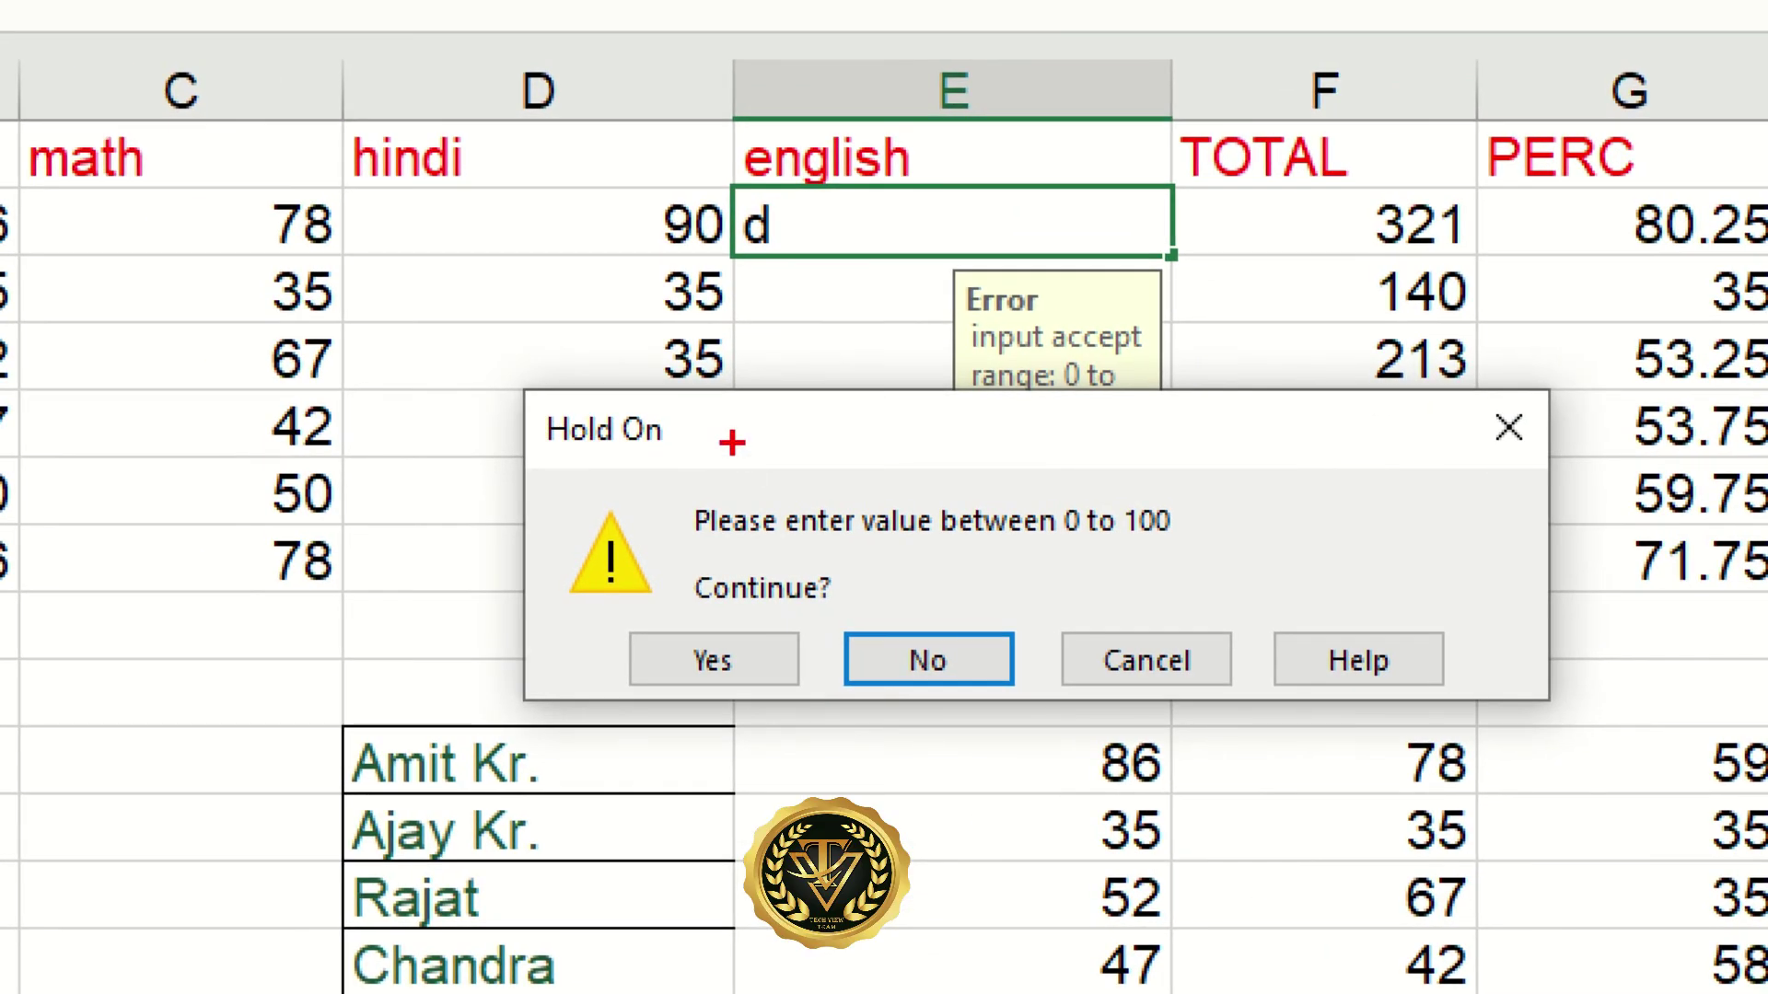
- Reject the invalid entry with No and enter 0 in E2 instead
drag(672, 432, 1341, 603)
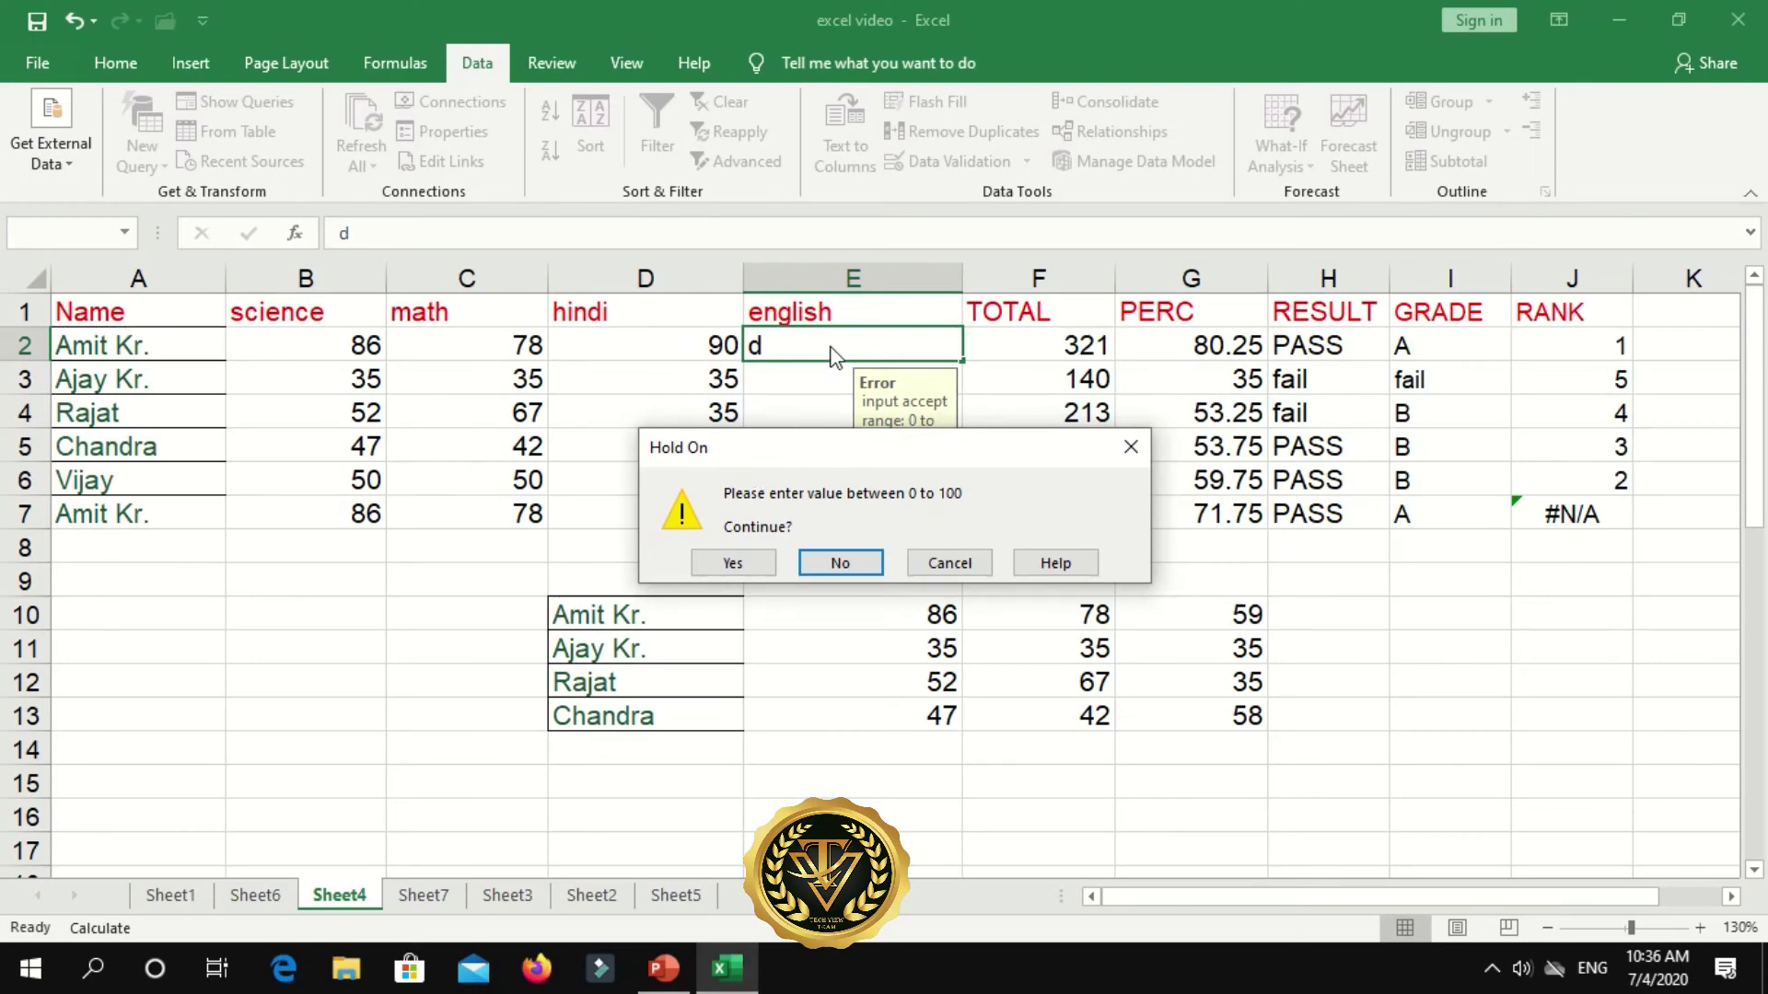
click(839, 564)
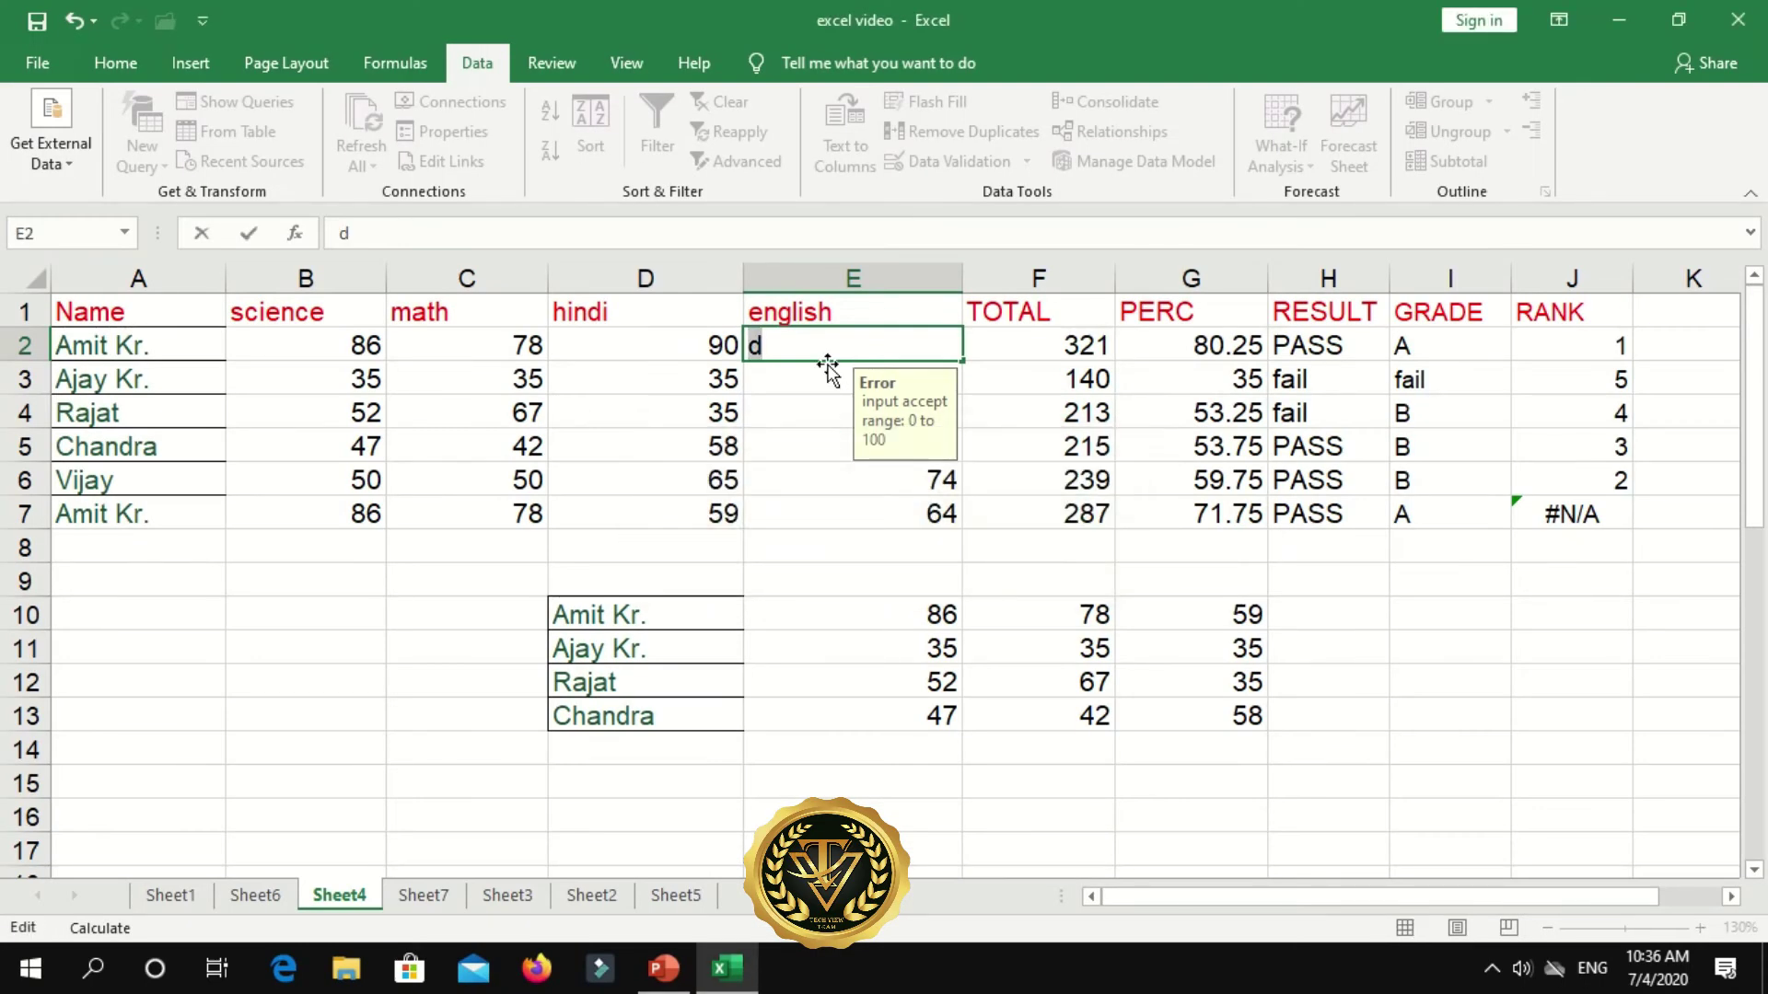
key(BackSpace)
text(0)
key(Return)
click(812, 405)
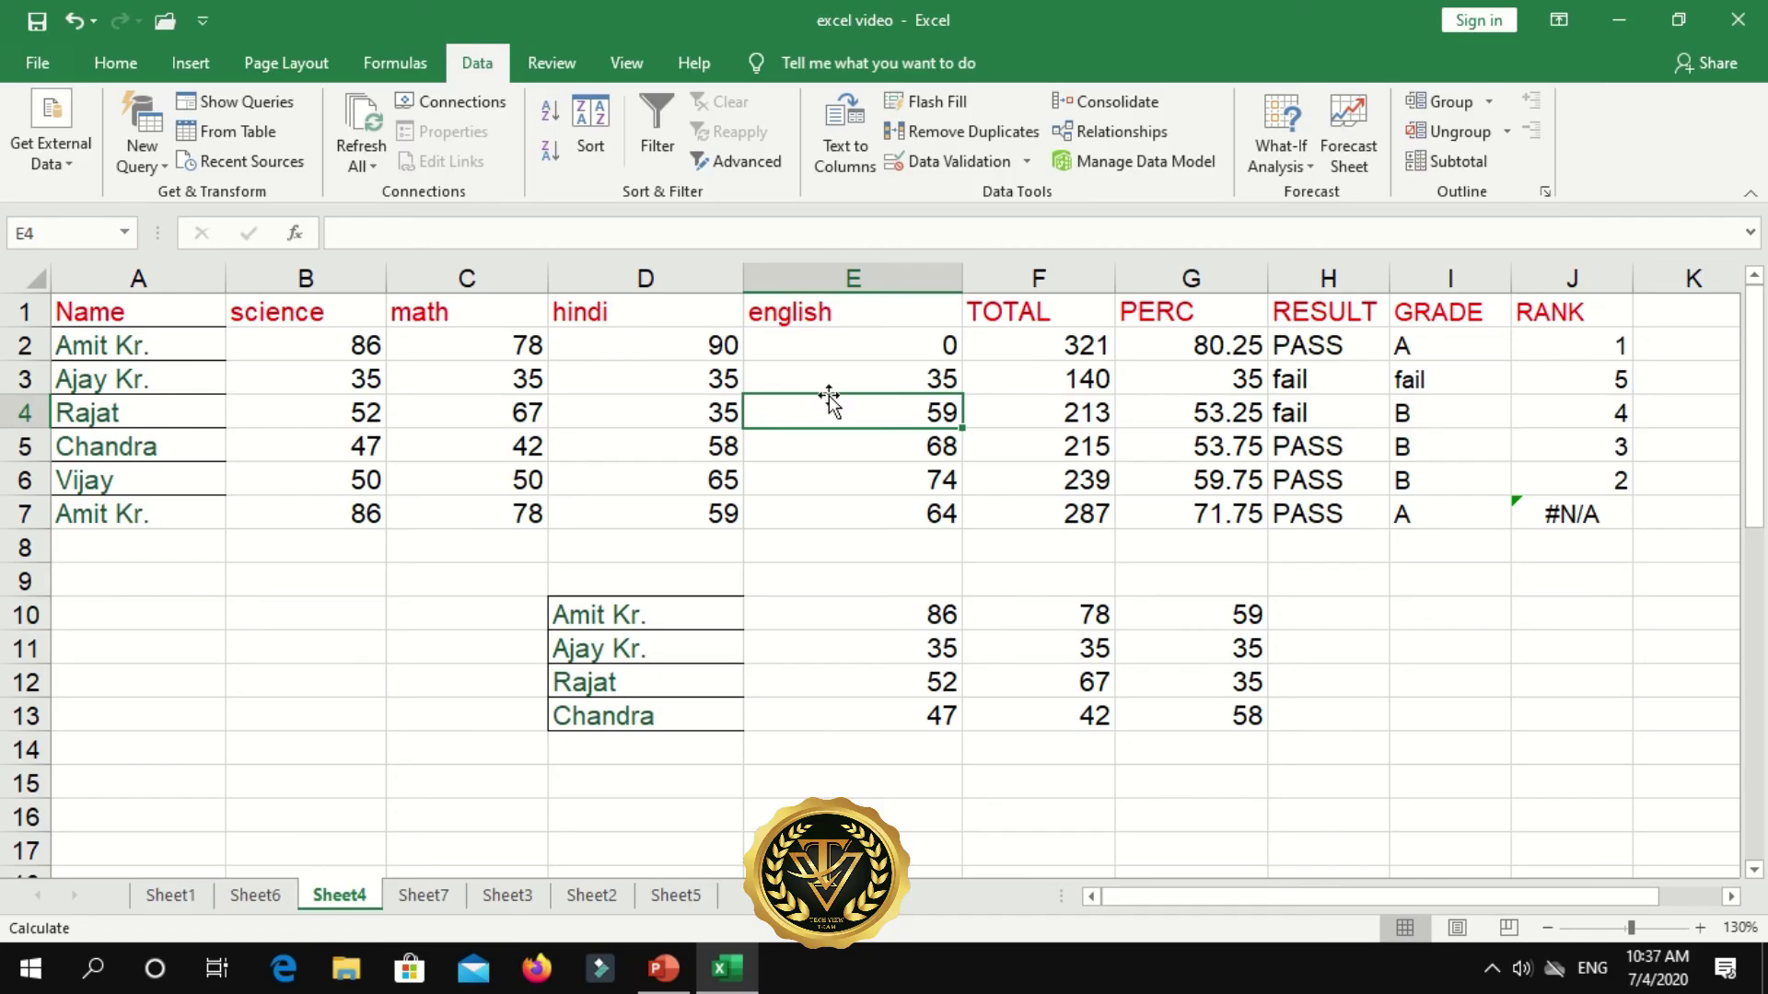
drag(887, 346, 889, 479)
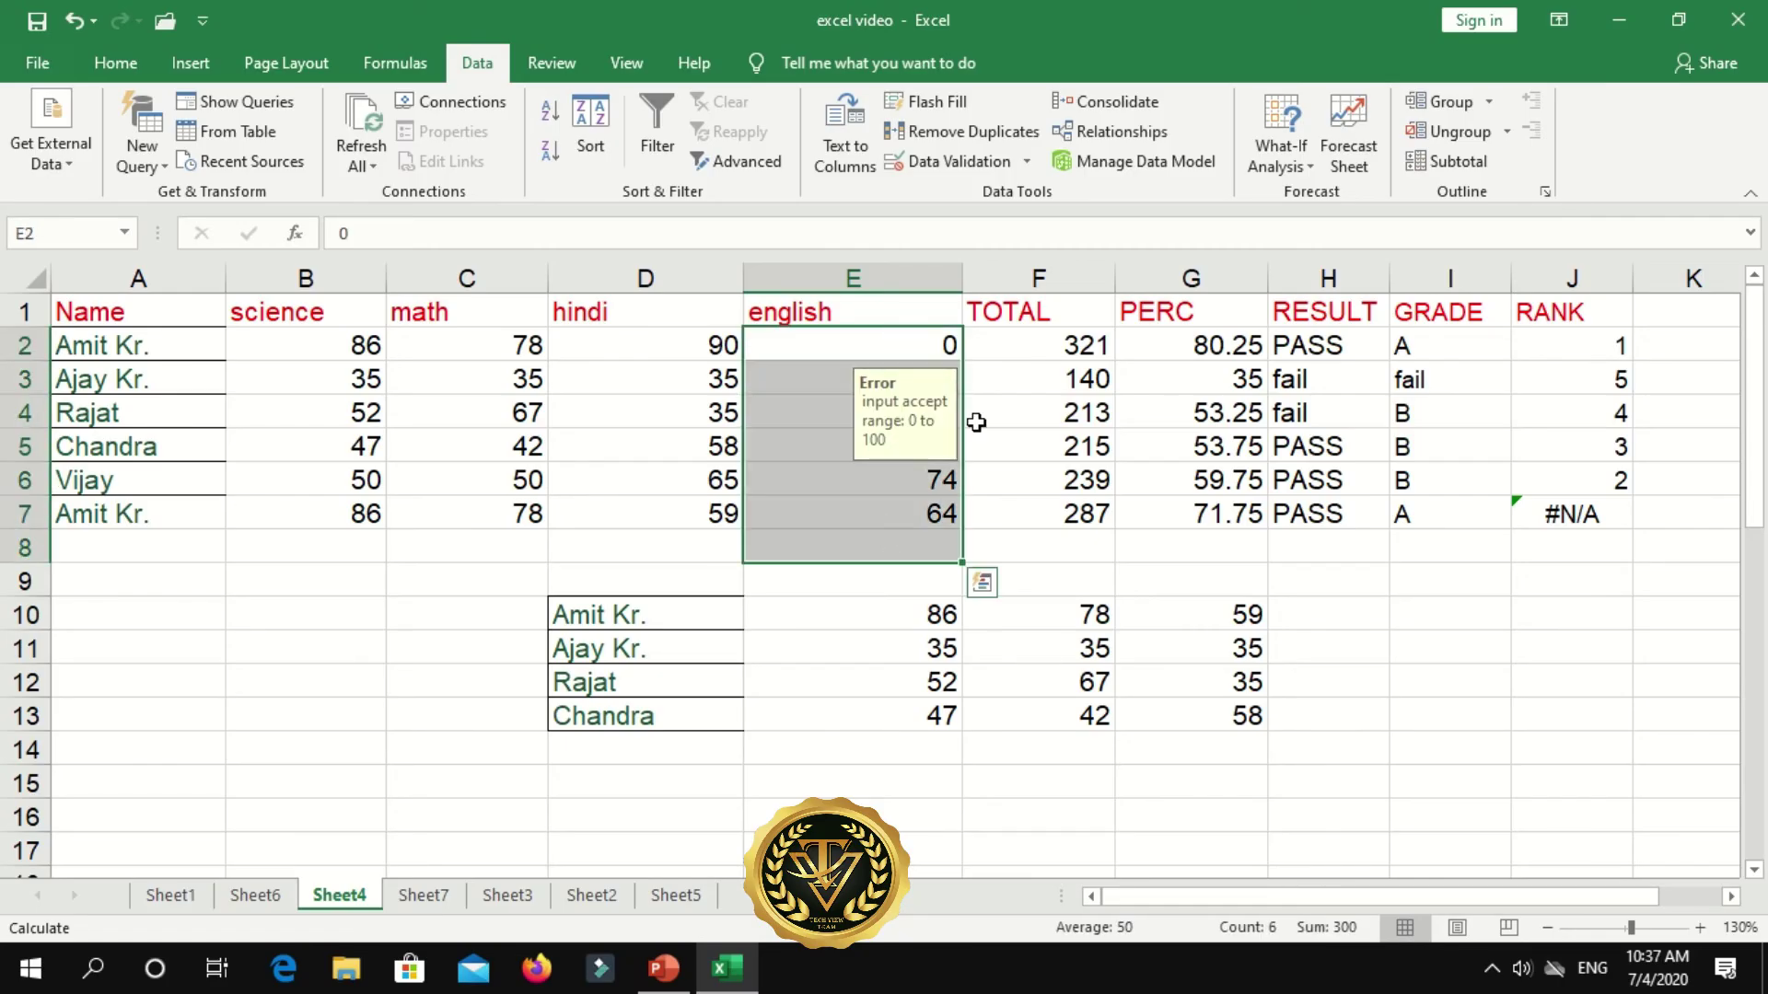
drag(1038, 346, 1056, 479)
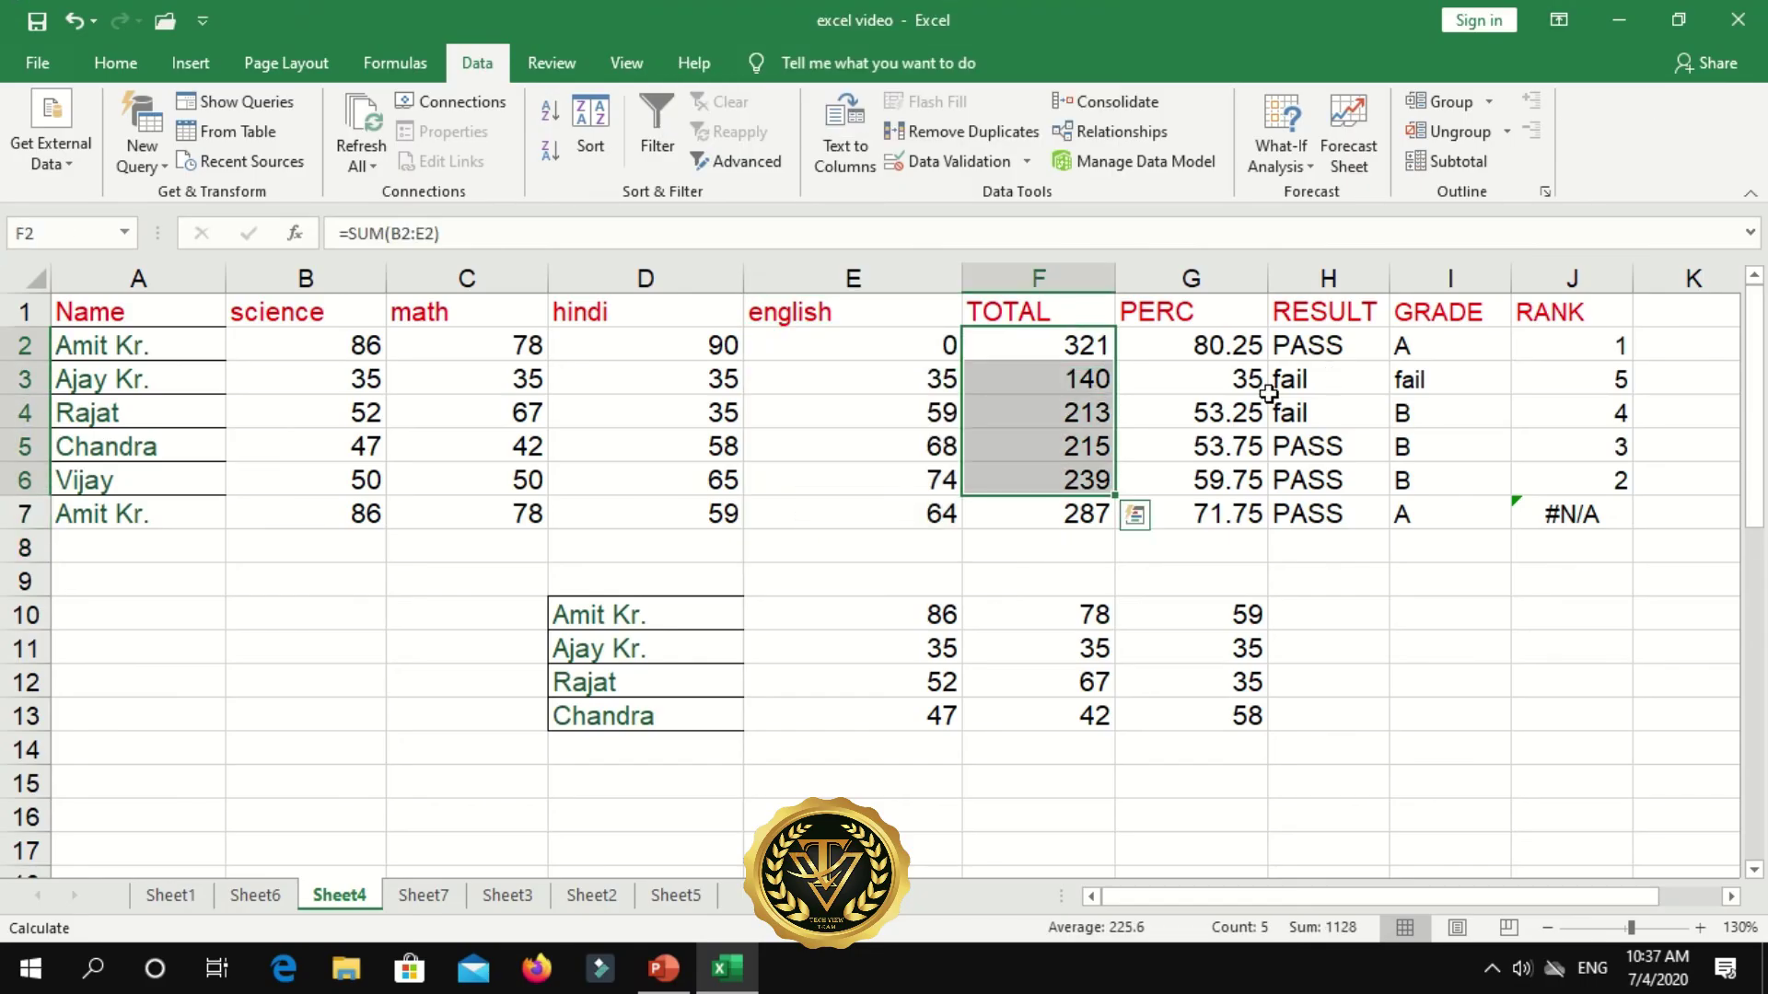
click(1308, 161)
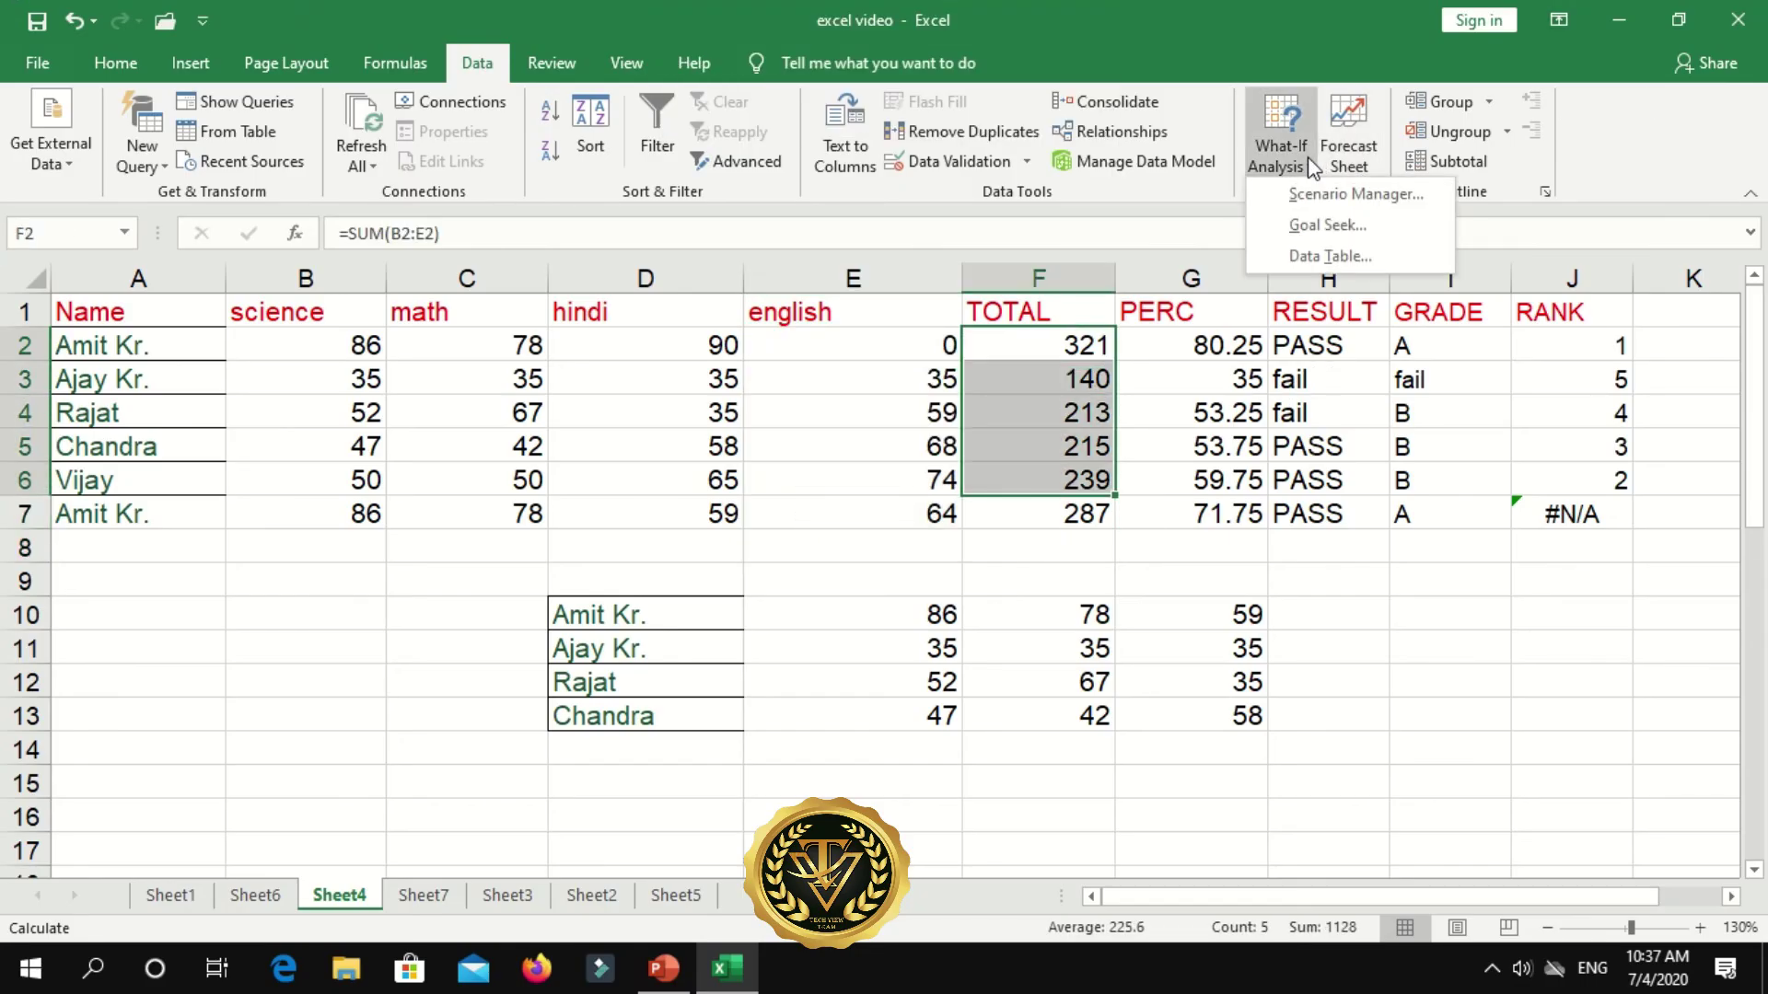
click(1275, 354)
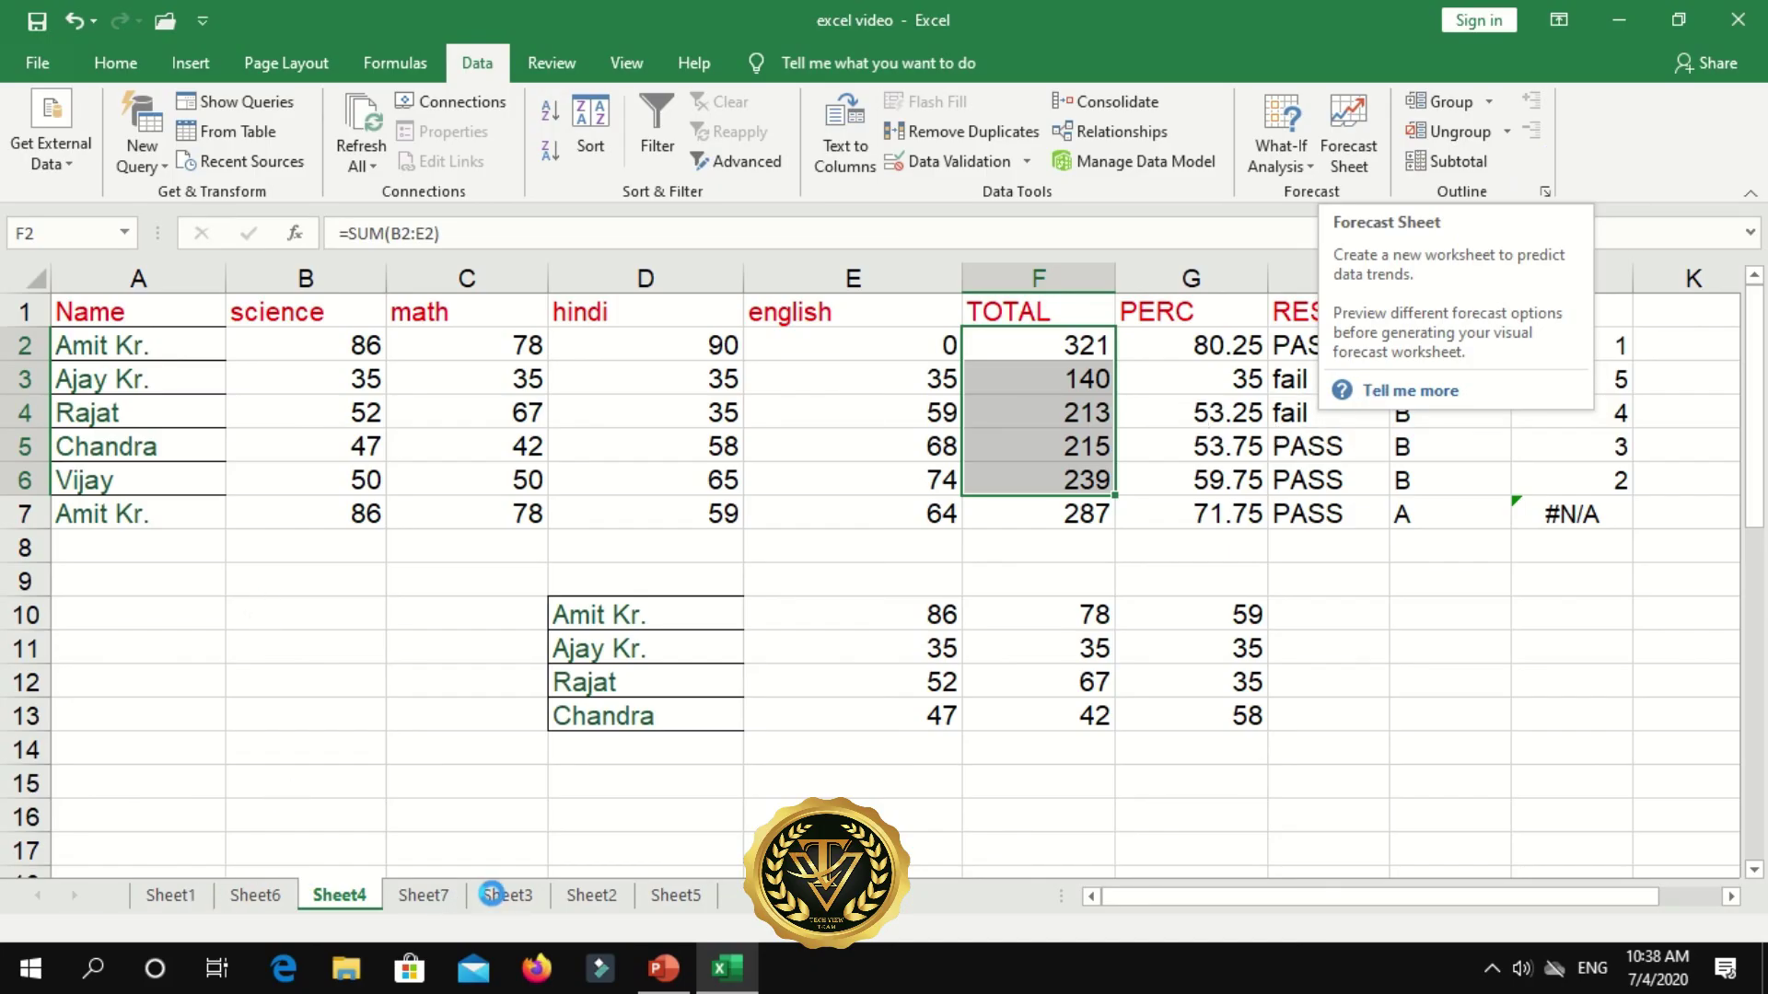
- Switch to Sheet7's imported web data and open the Advanced filter command
click(422, 895)
click(58, 571)
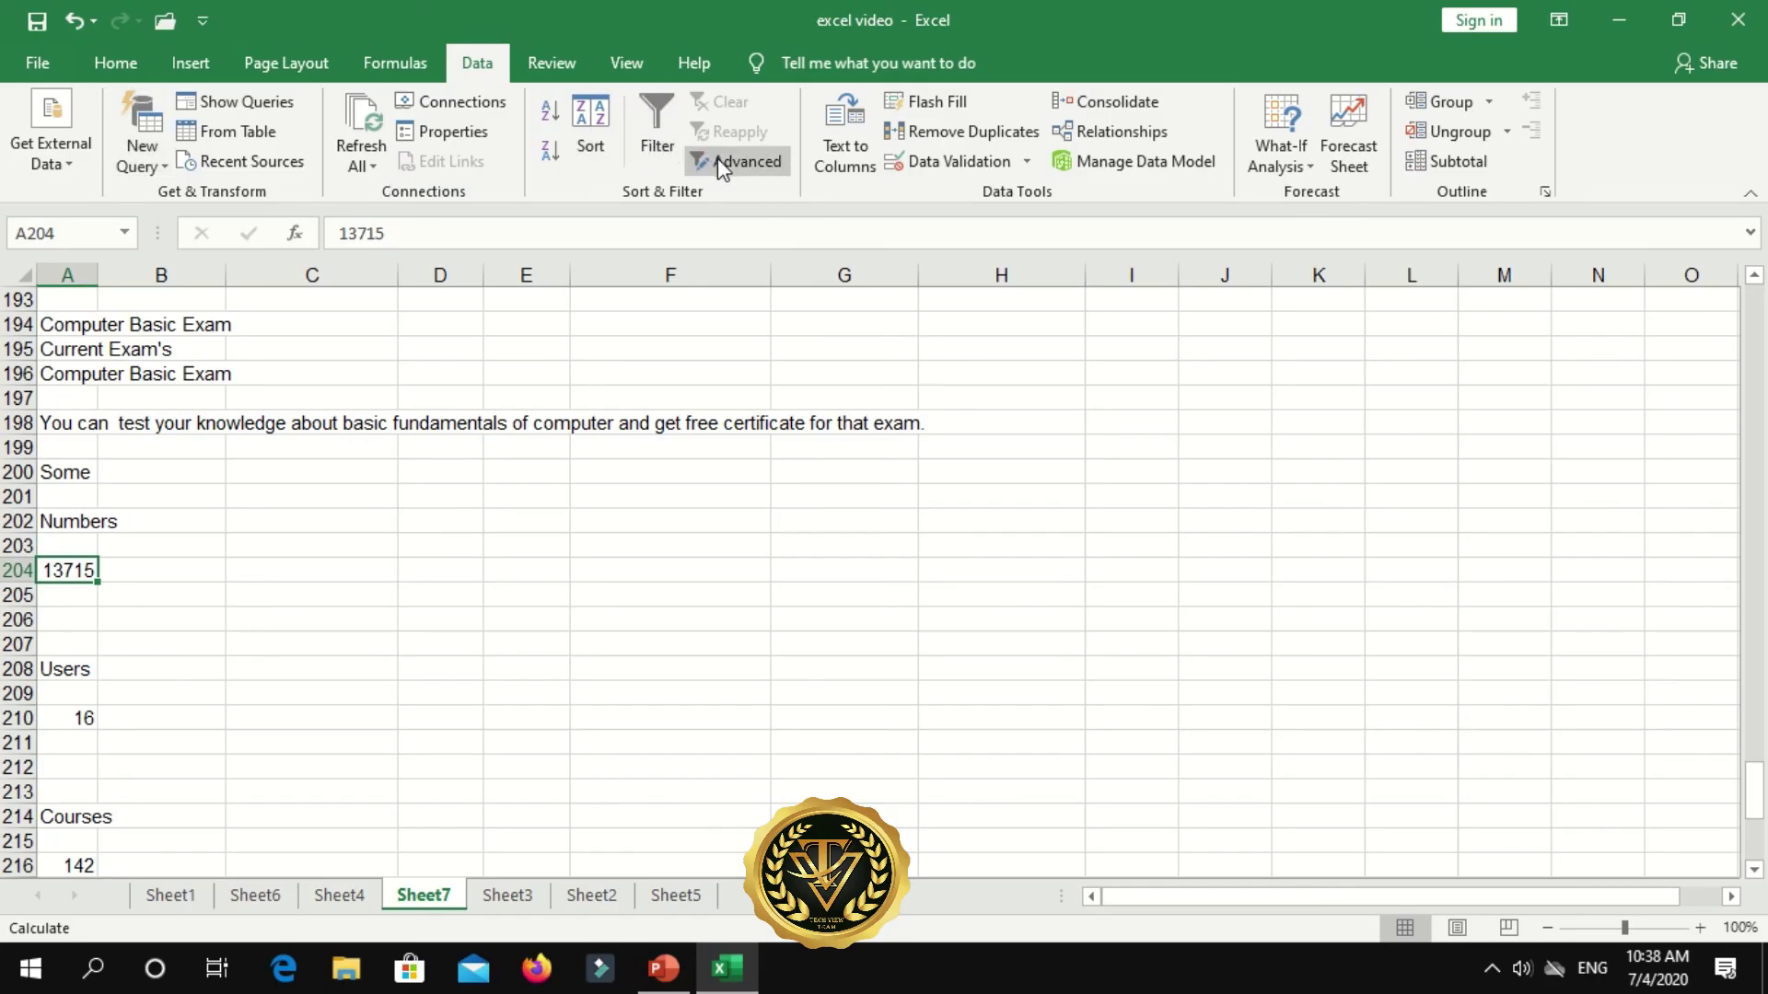
click(657, 129)
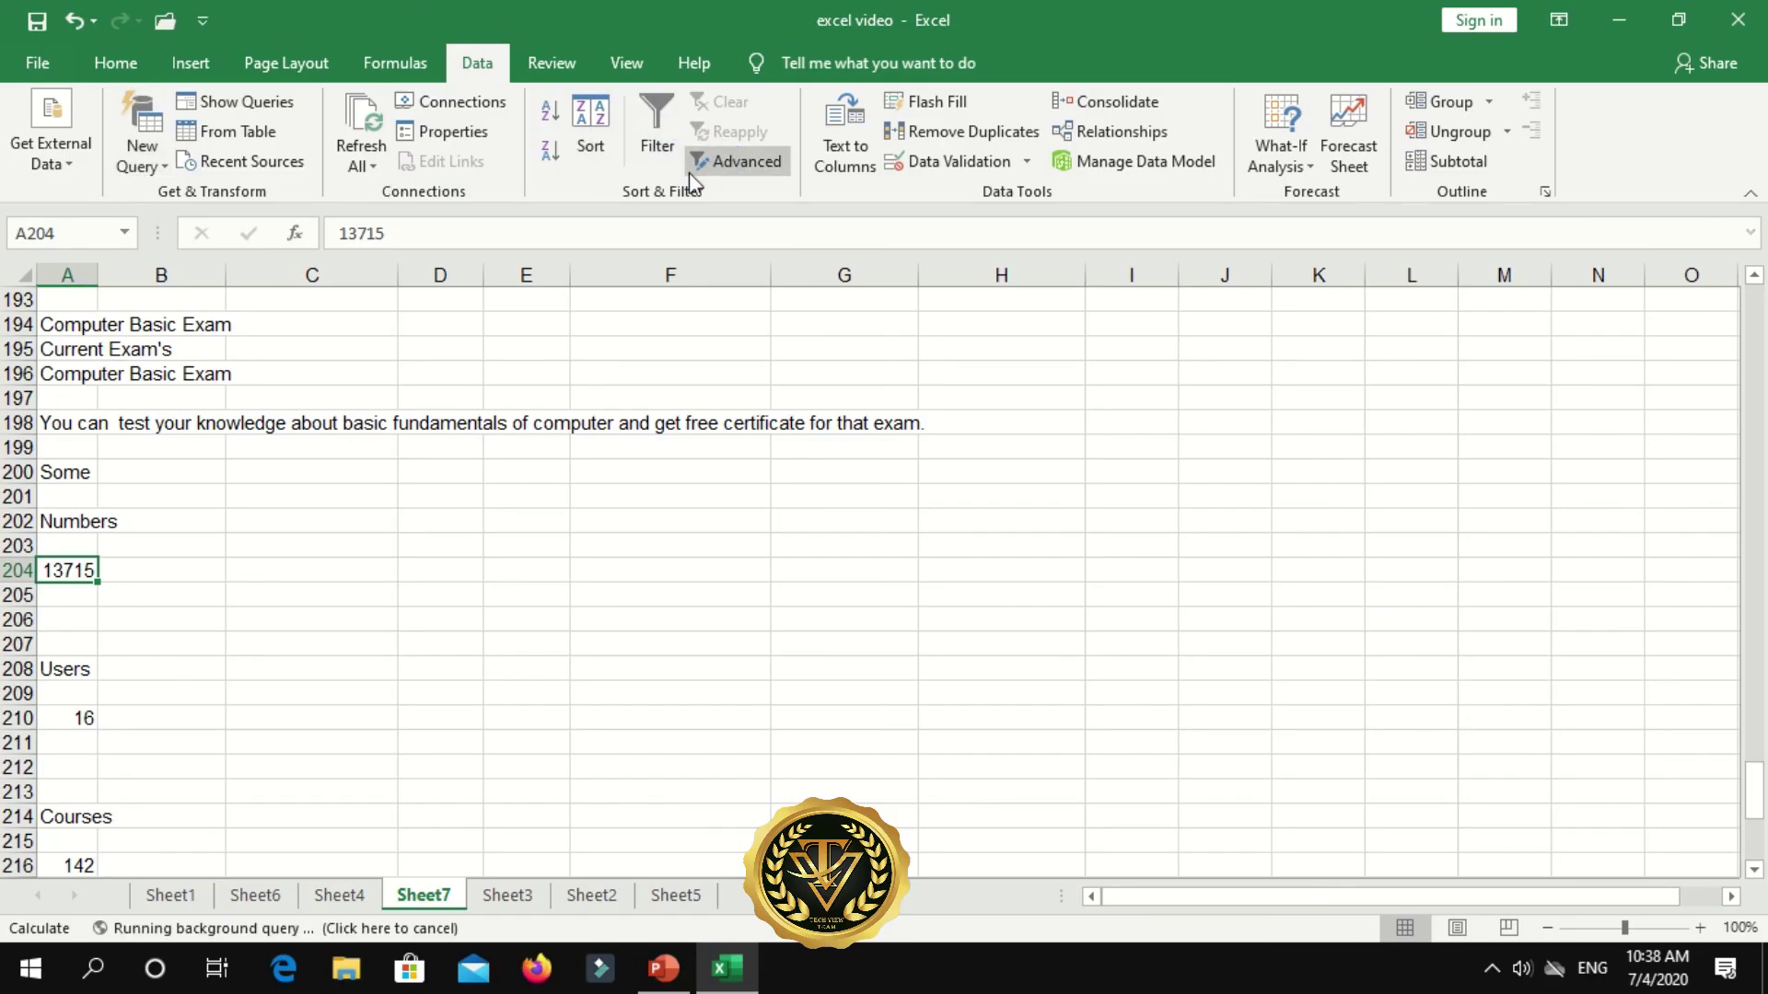
click(689, 162)
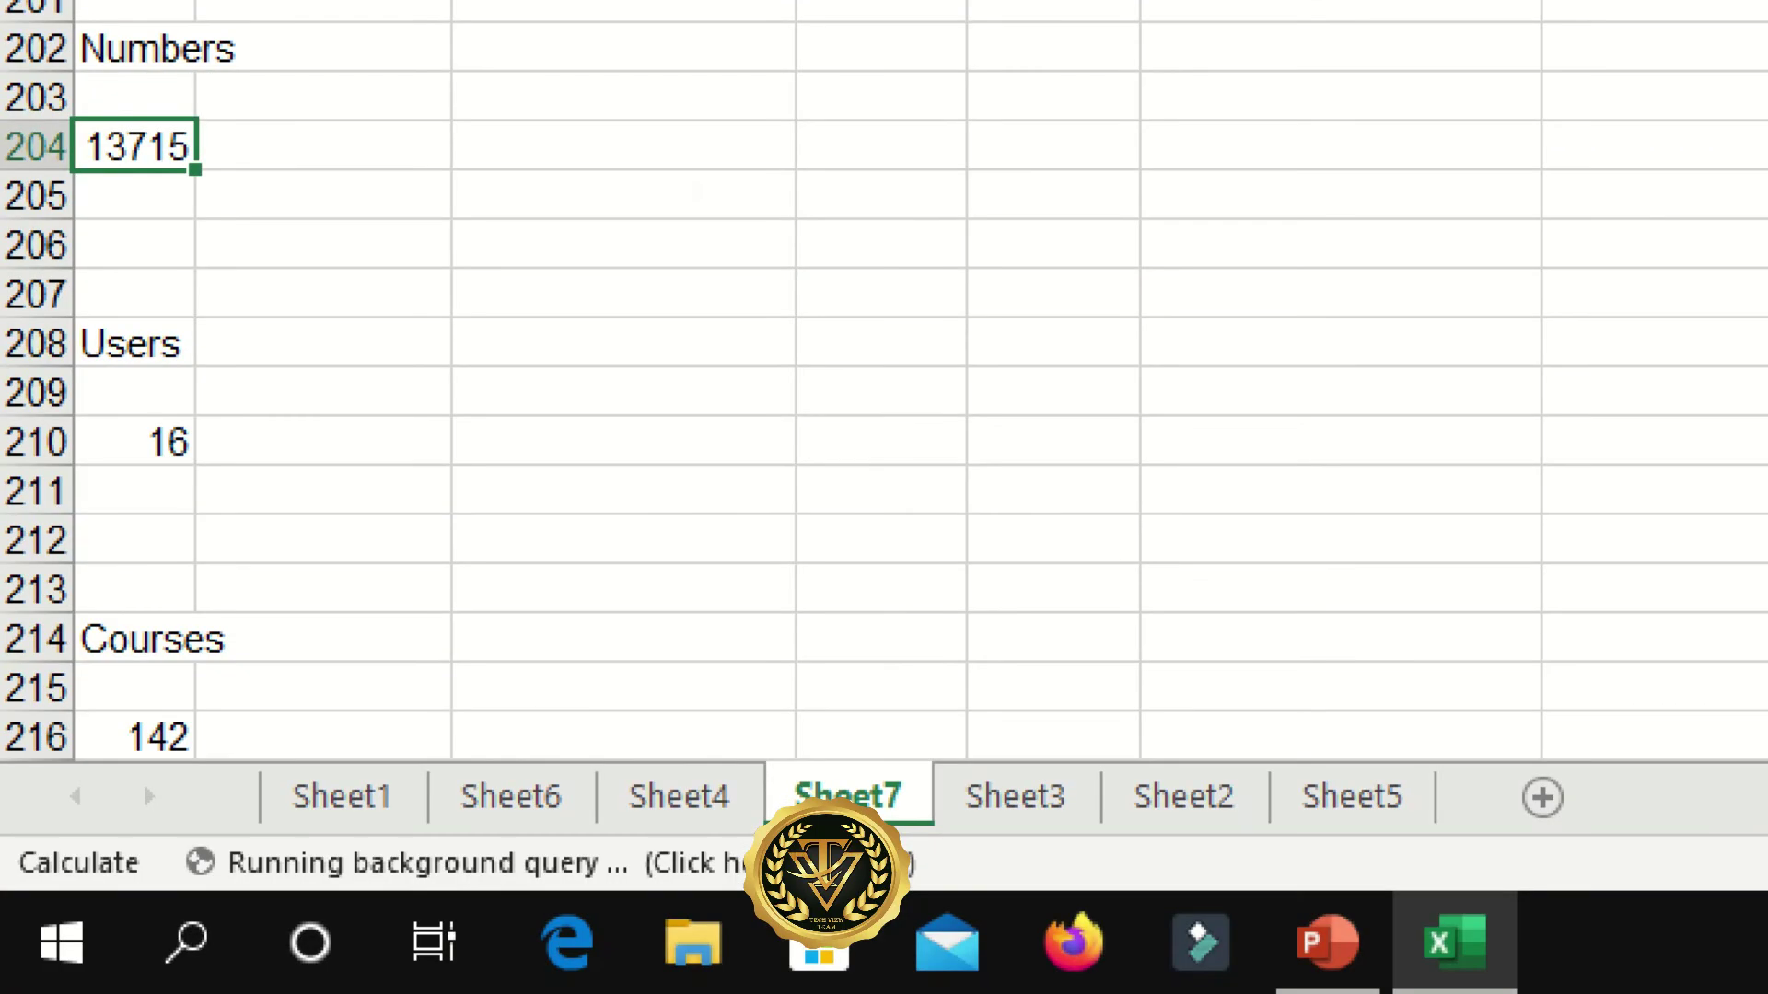